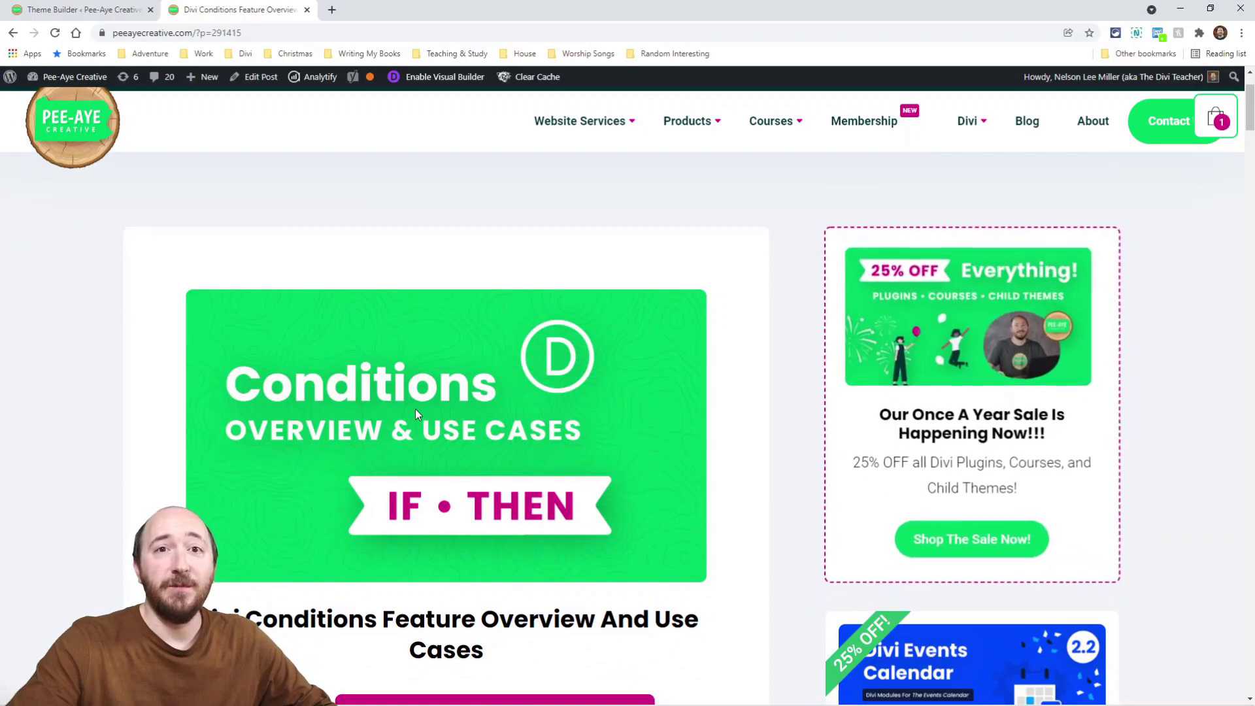
Read through the Divi Conditions article, covering its introduction and the show/hide use-case sections.
scroll(414, 410, down, 2)
scroll(414, 409, down, 2)
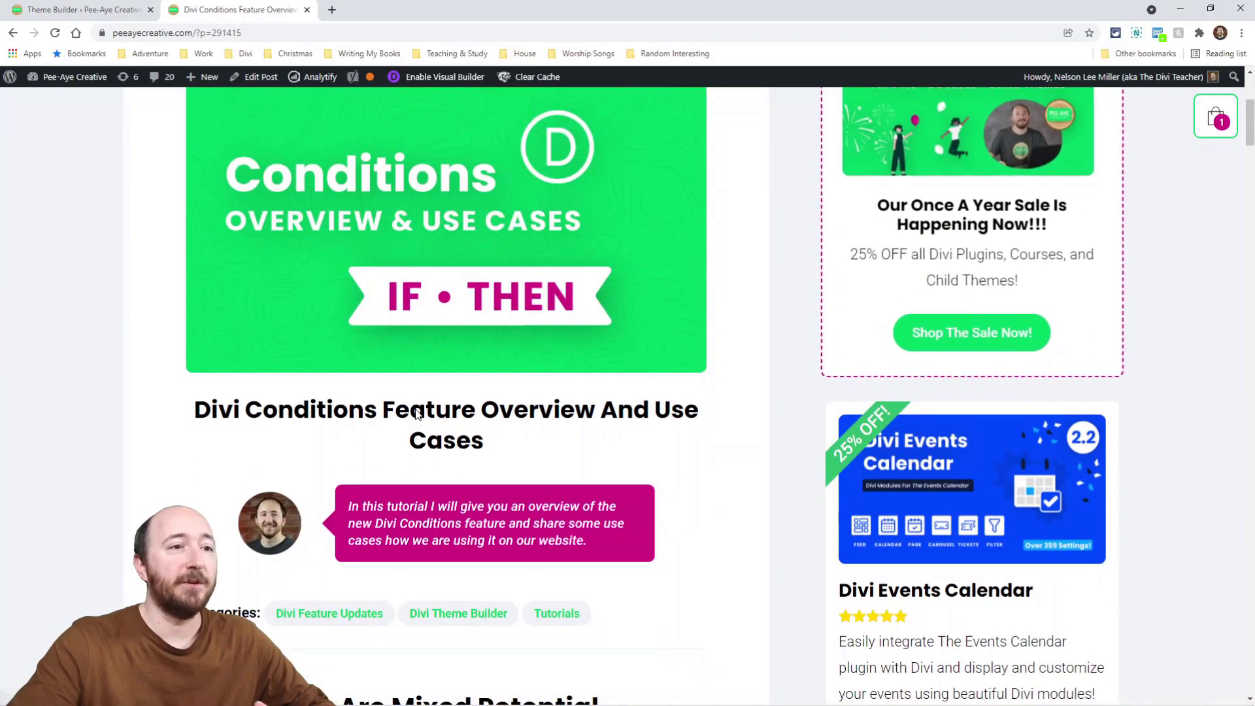
scroll(539, 457, up, 2)
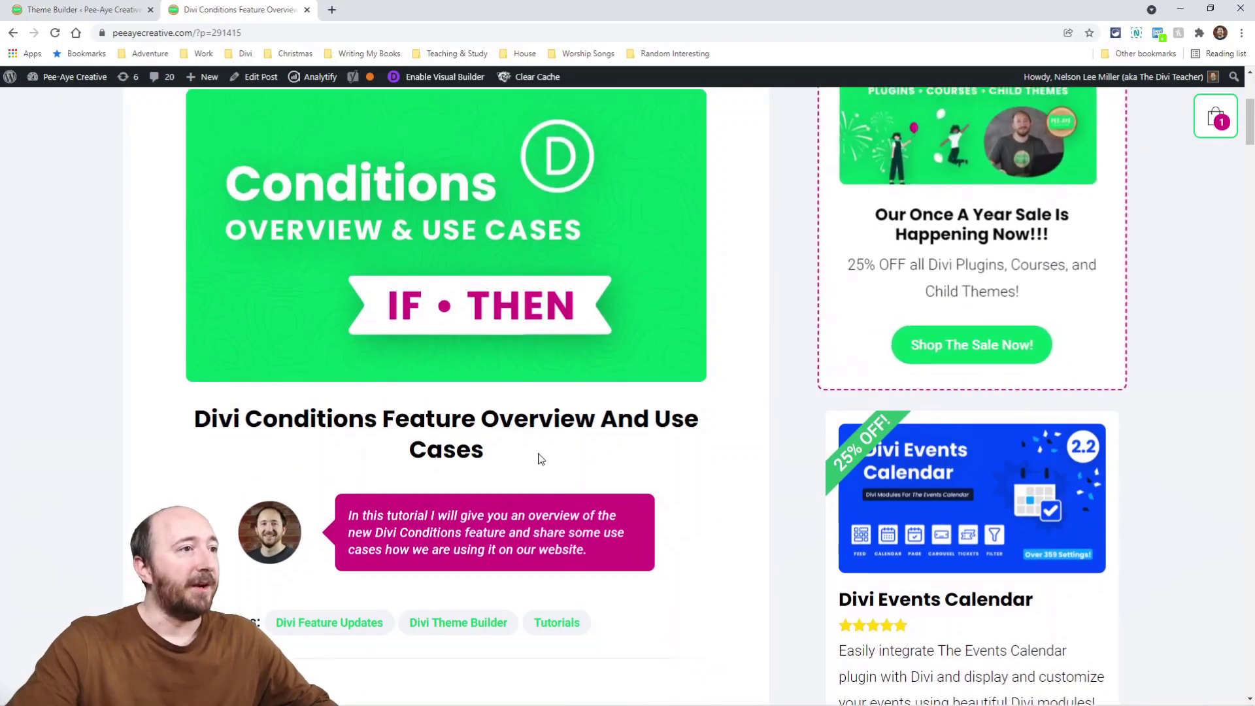
scroll(538, 366, down, 10)
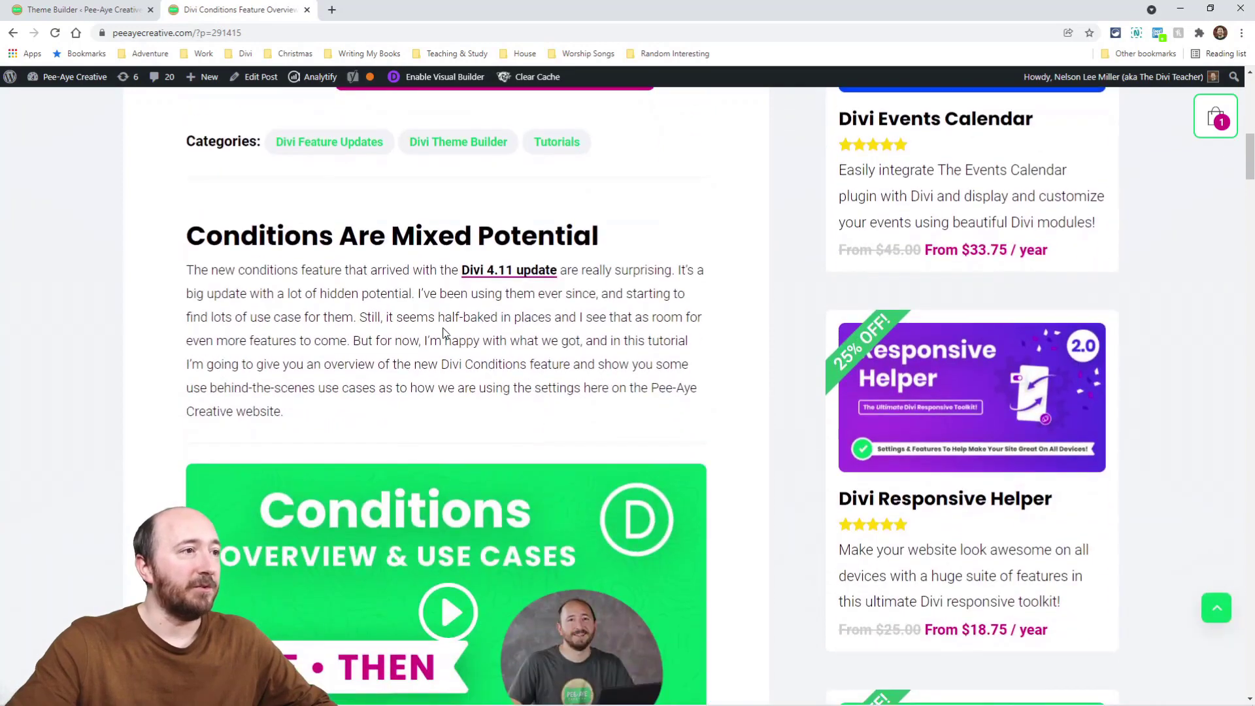
scroll(412, 390, down, 10)
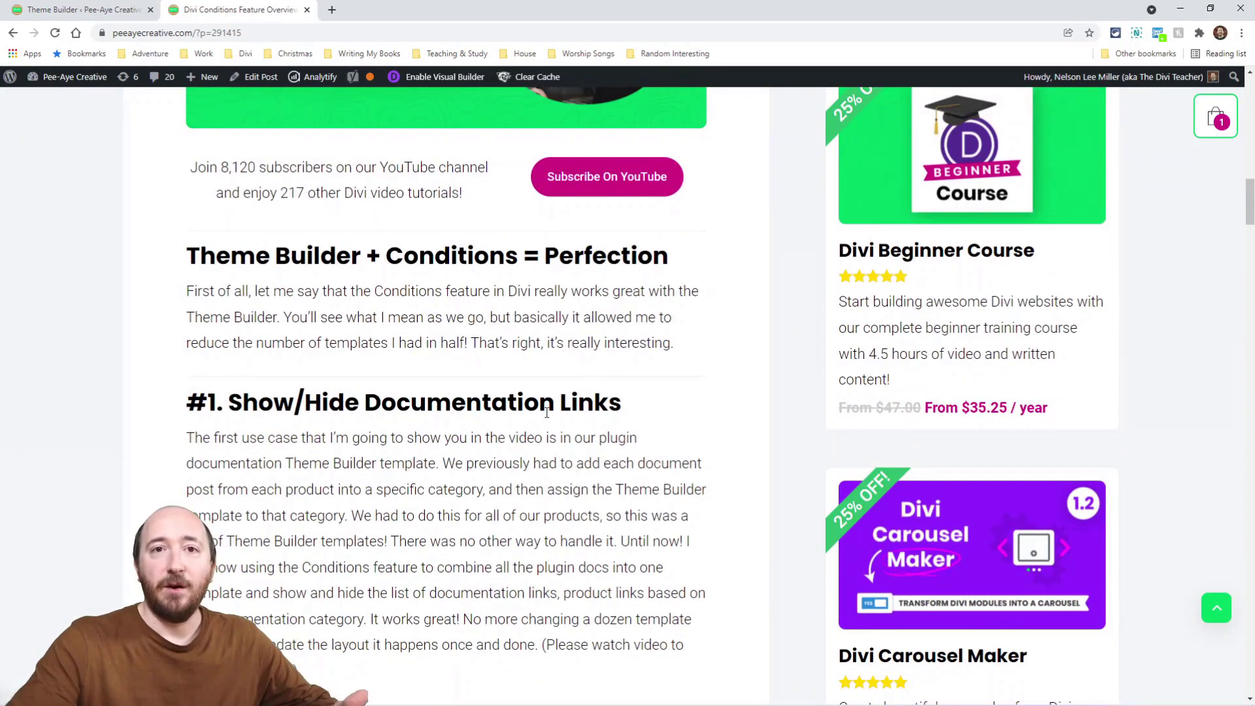
scroll(547, 412, down, 3)
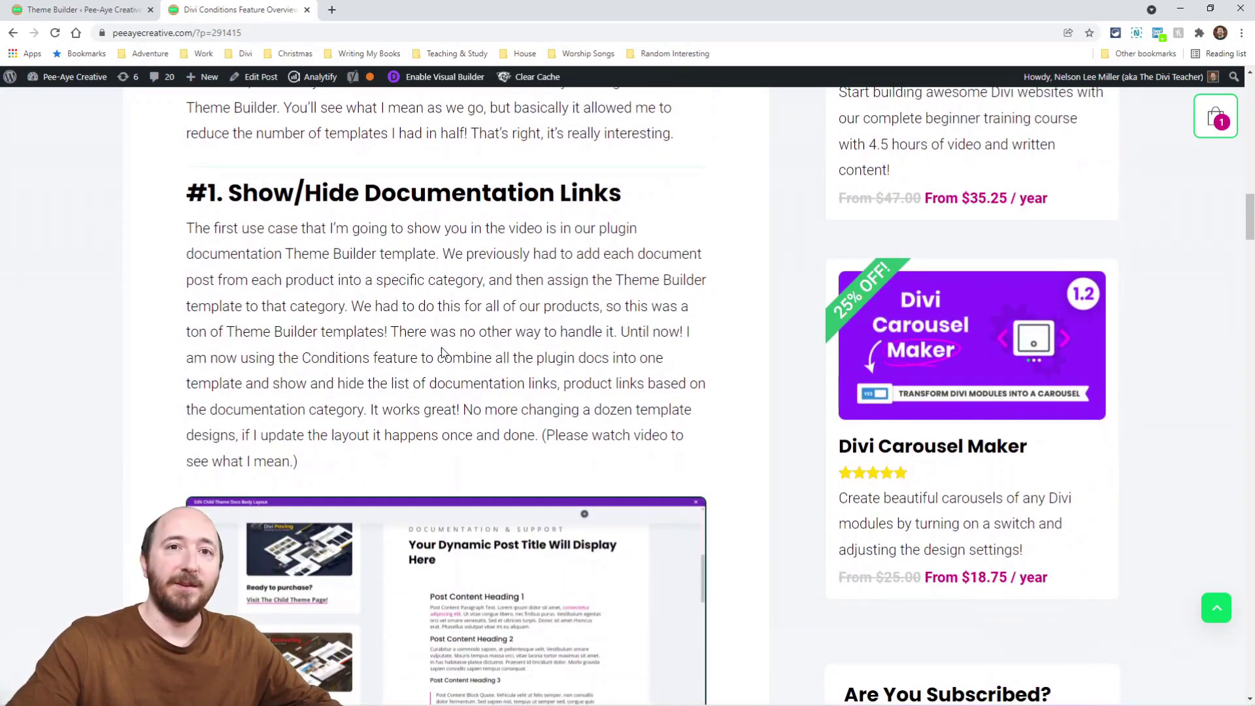
scroll(393, 315, down, 15)
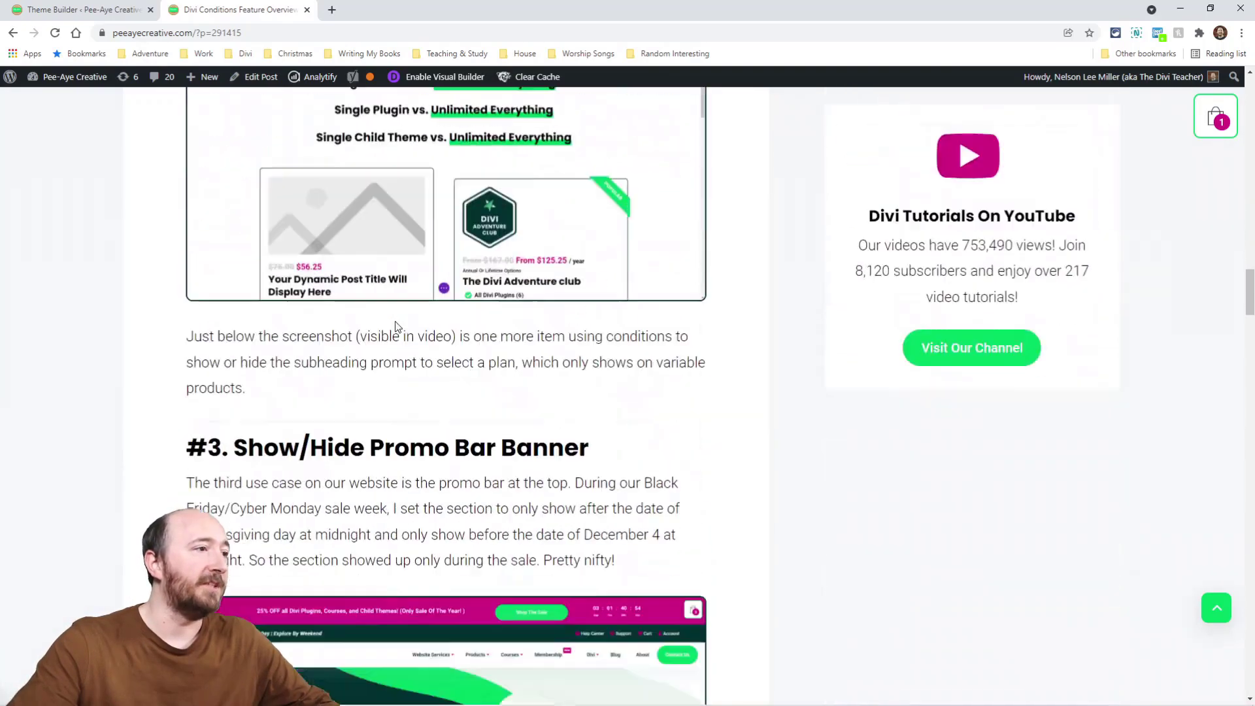
scroll(406, 331, up, 8)
scroll(422, 335, up, 10)
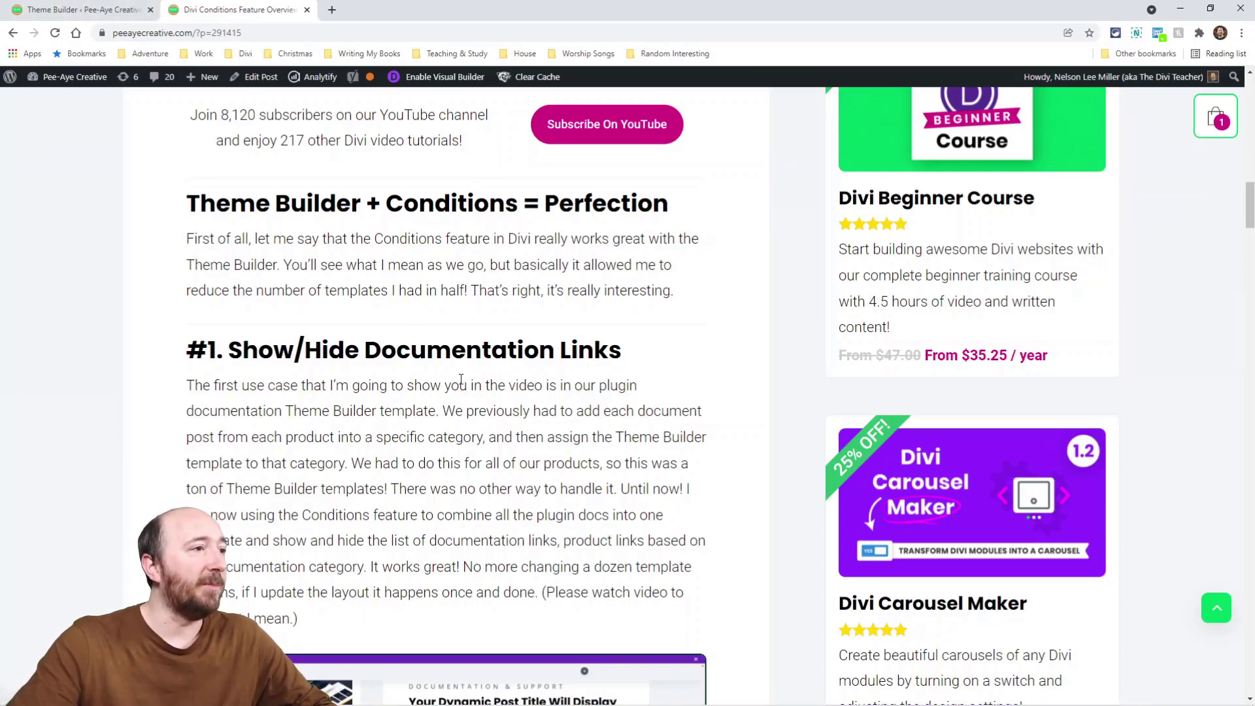
scroll(460, 379, up, 2)
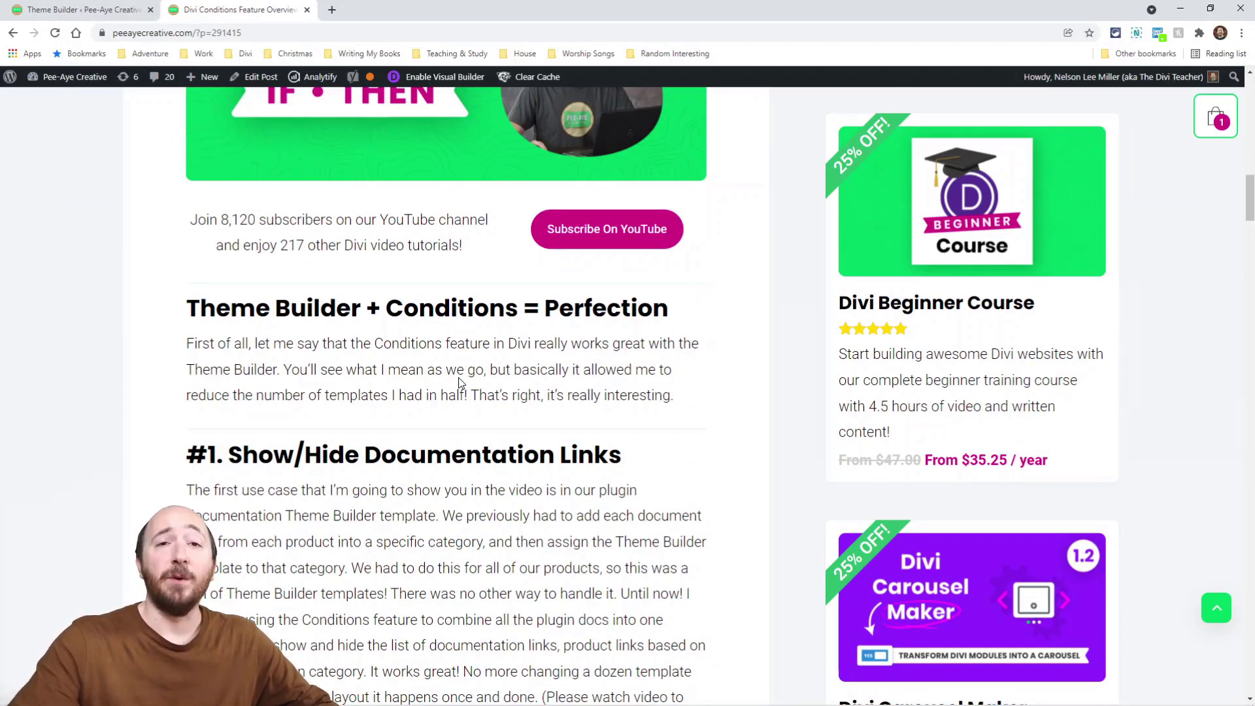
Switch to the Theme Builder and open the custom body of the Child Theme Docs template for editing.
click(83, 9)
scroll(702, 457, up, 10)
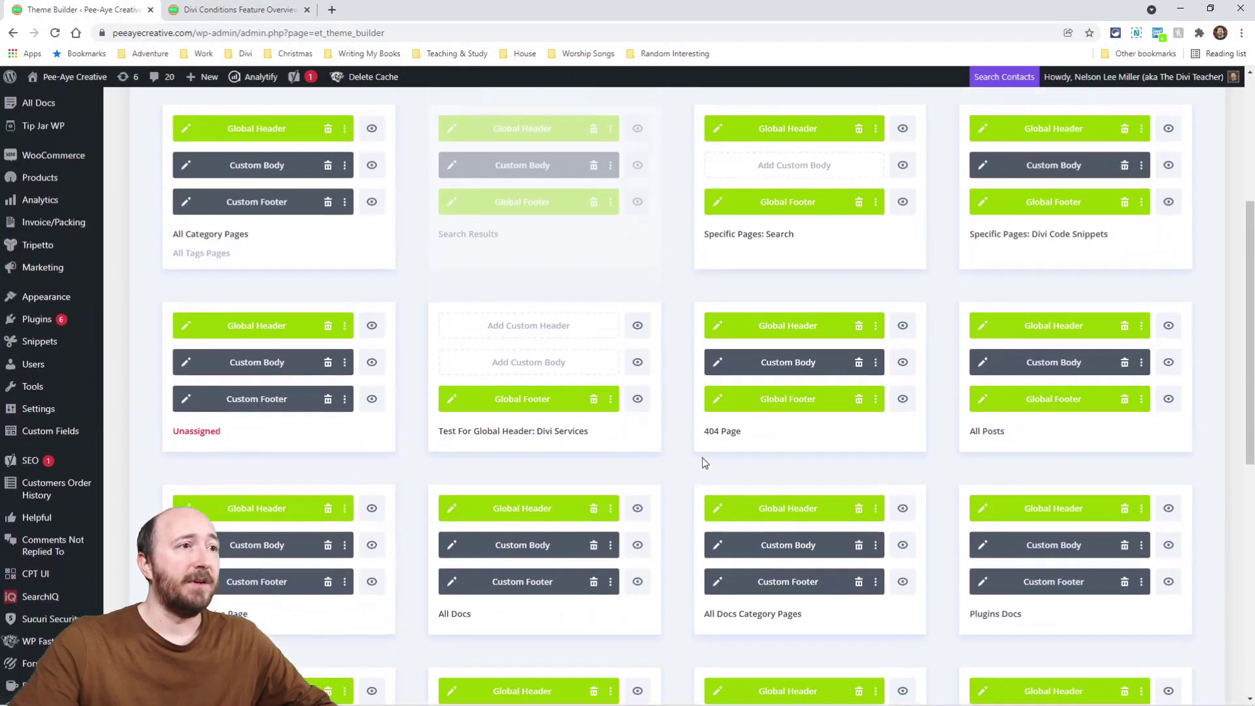
scroll(702, 457, down, 15)
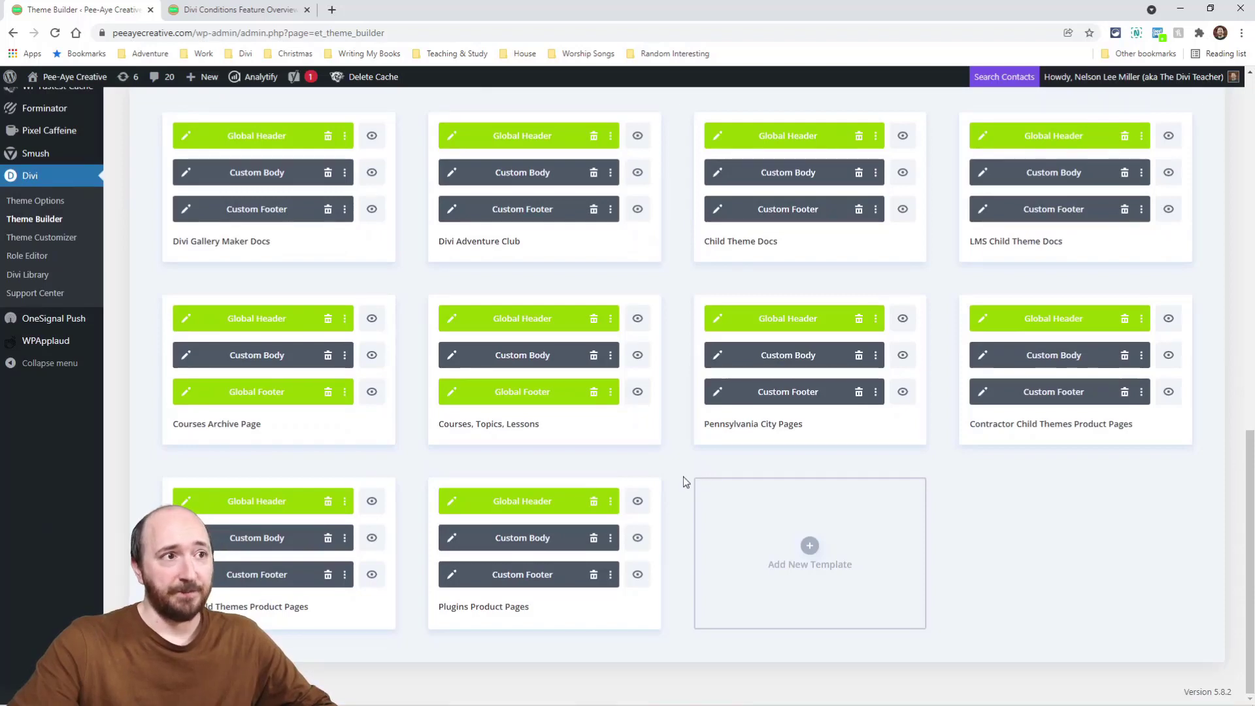
scroll(648, 474, up, 3)
scroll(644, 474, up, 1)
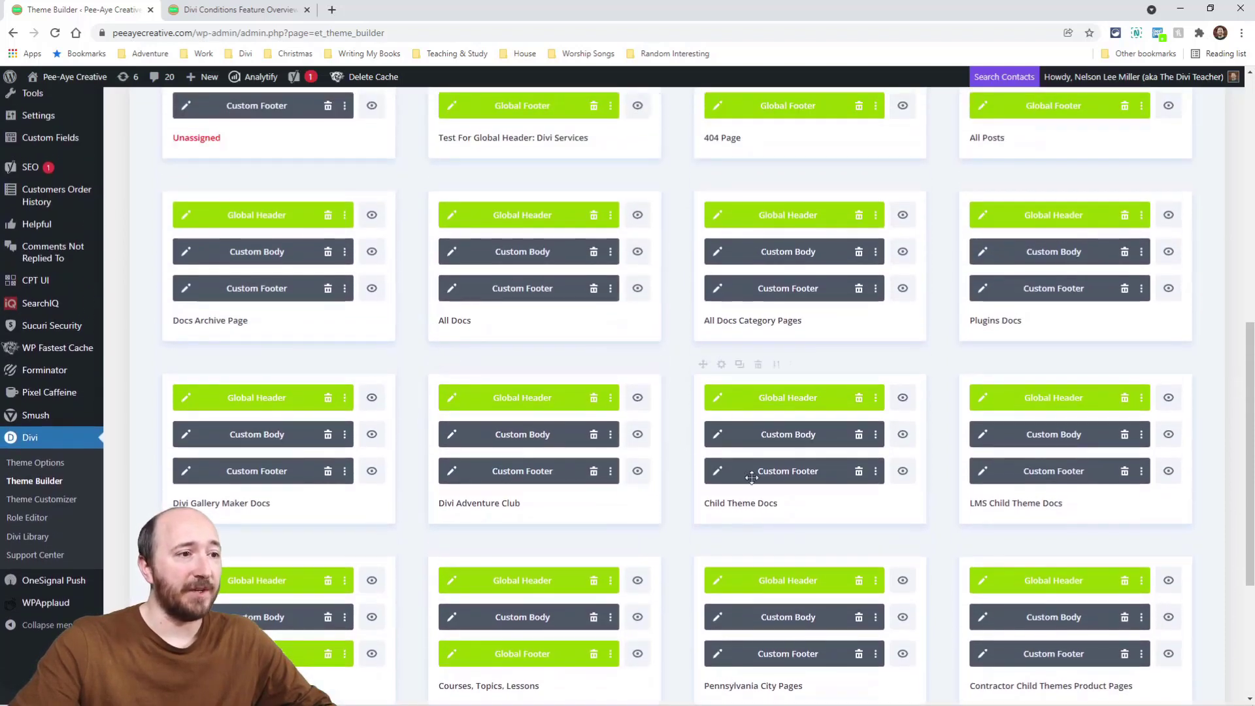
click(719, 439)
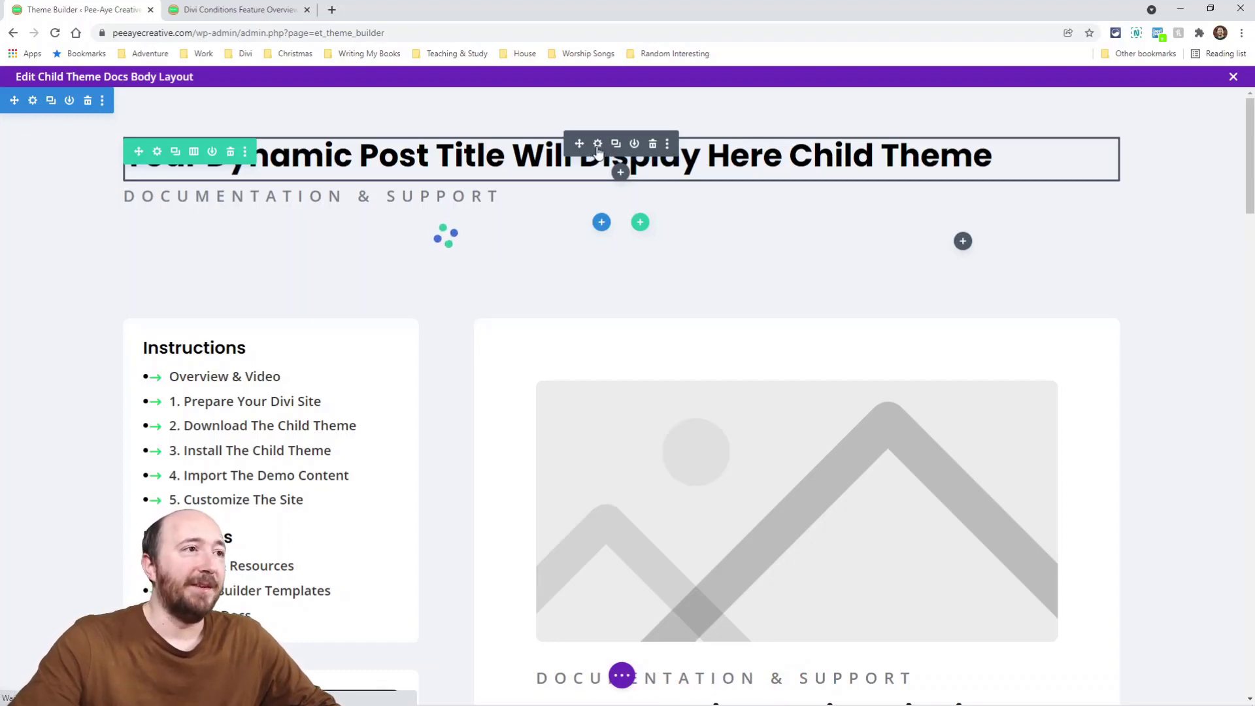
Check the Before and After text around the dynamic Post/Archive Title in the page heading's settings.
click(597, 147)
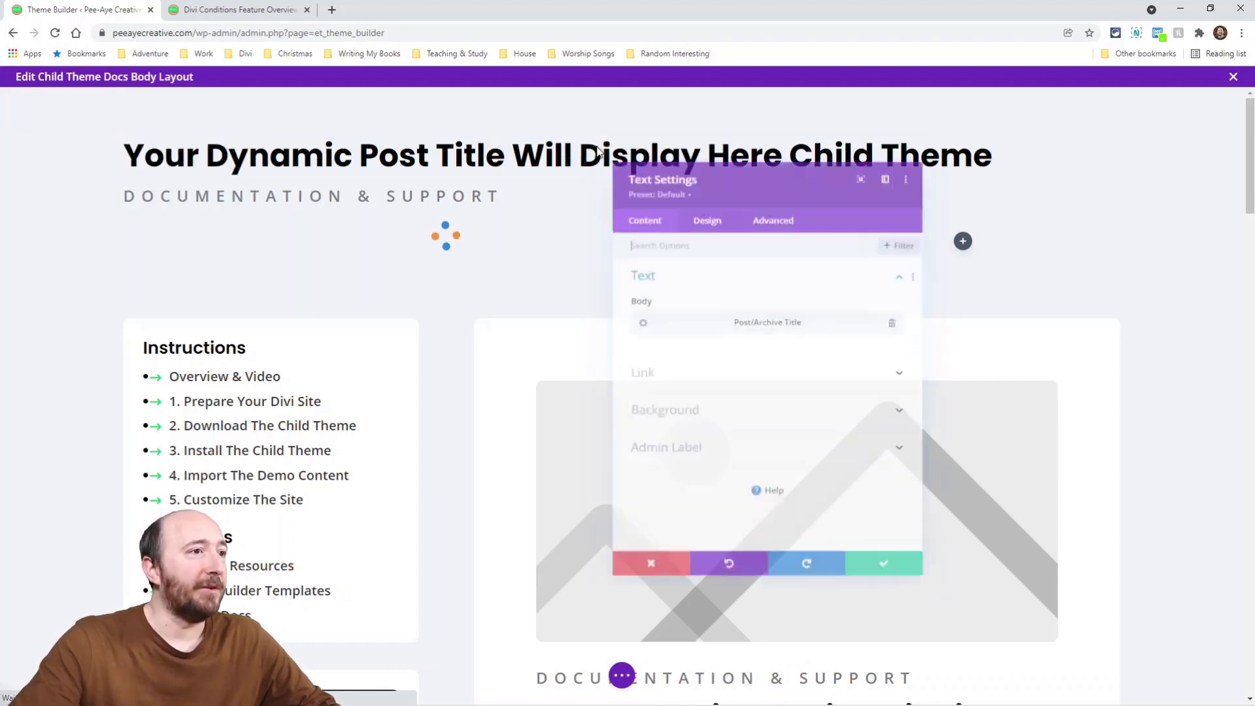
click(634, 321)
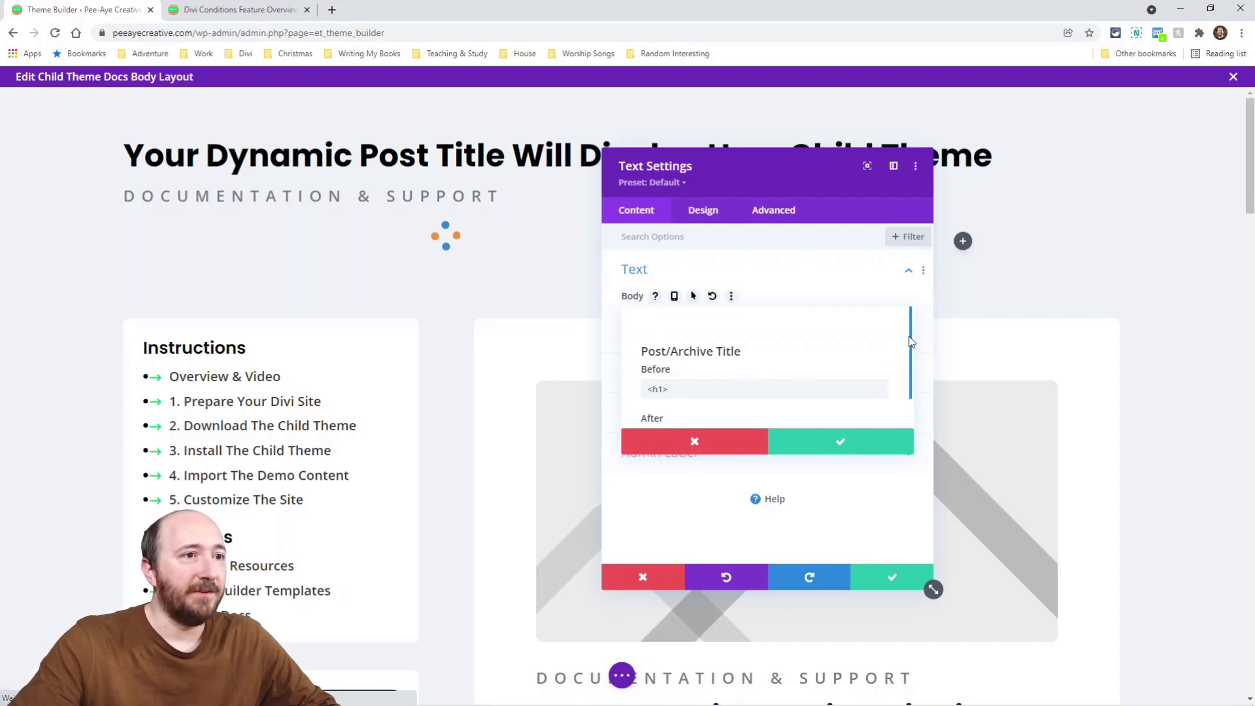
drag(912, 342, 910, 374)
drag(700, 399, 645, 399)
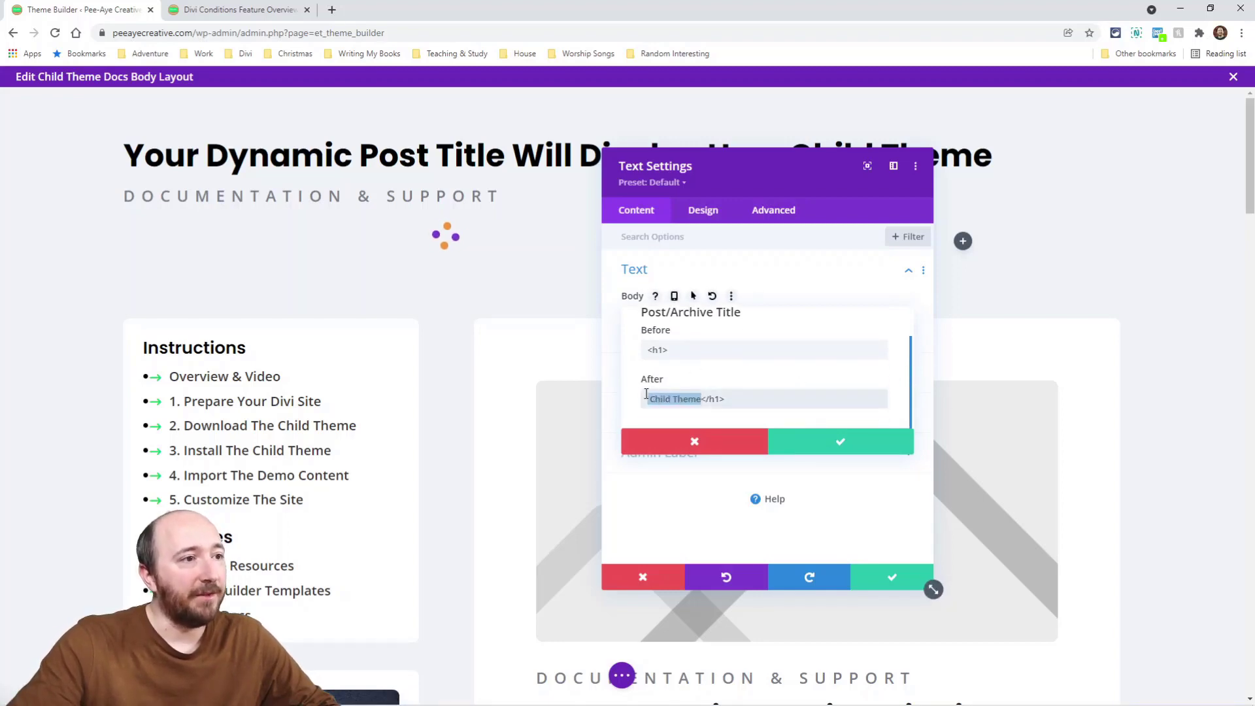
click(687, 349)
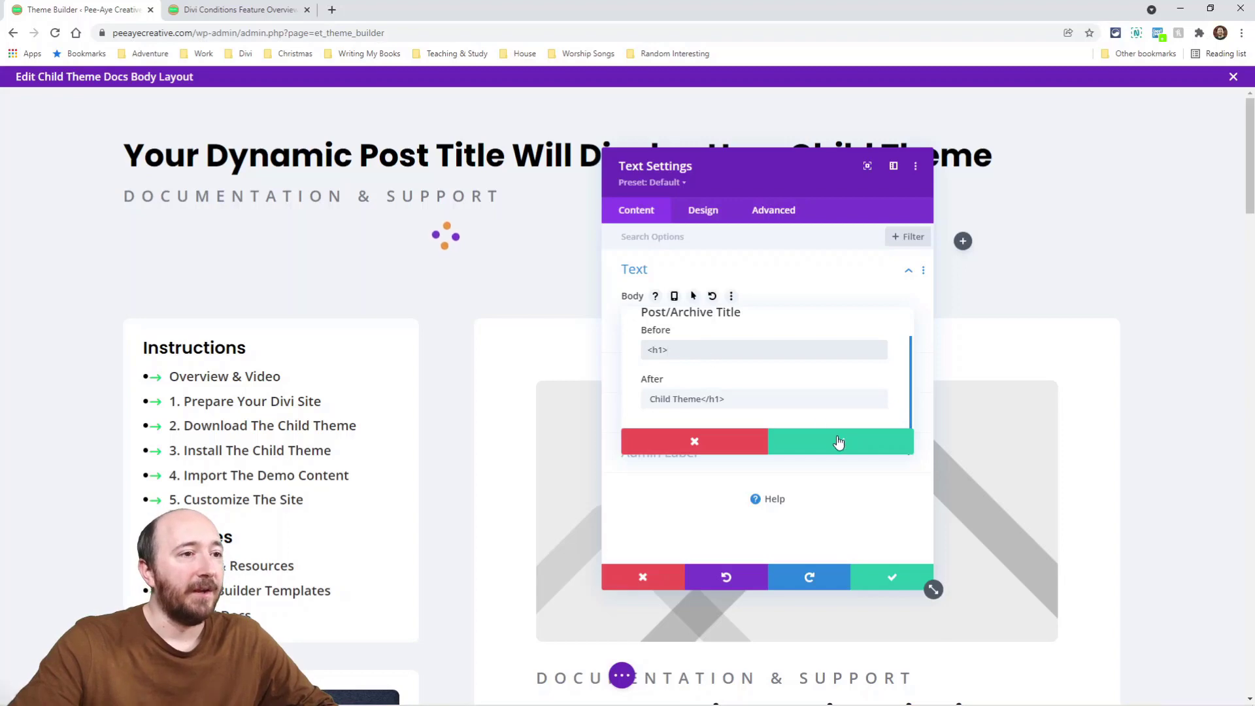
click(839, 443)
click(881, 578)
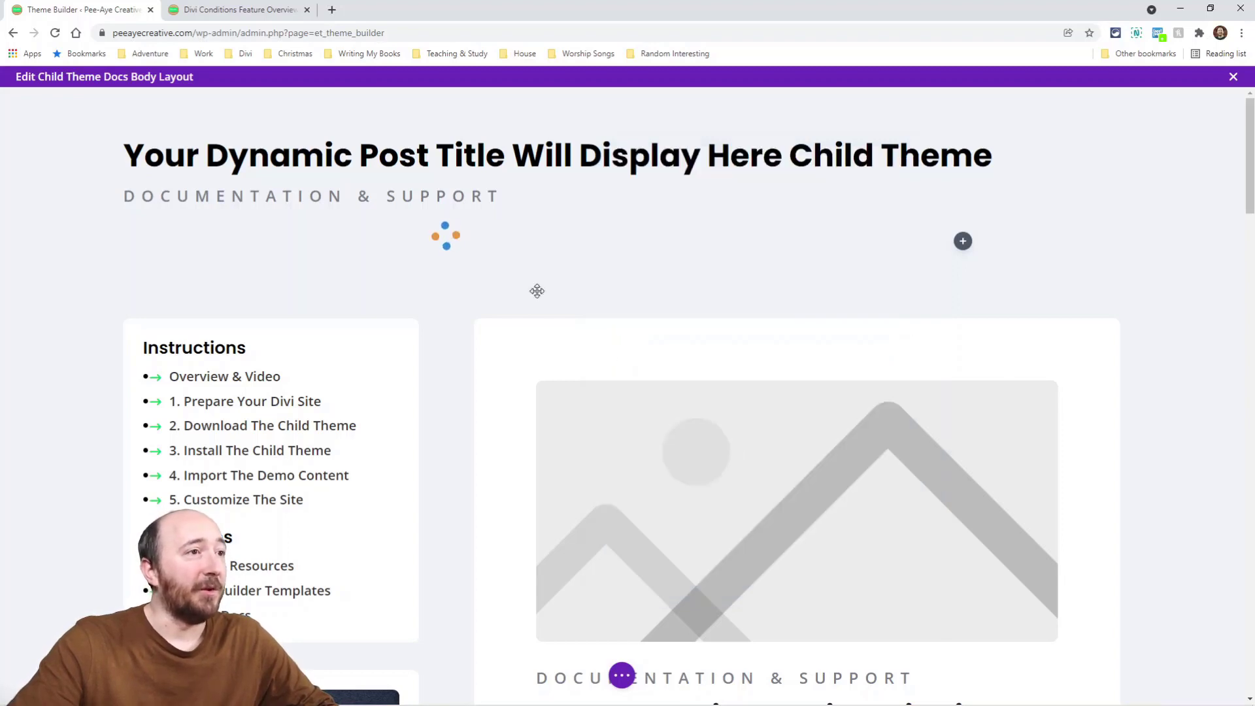
Examine the layout's sidebar, comparing the Instructions and Resources links with the stacked child theme purchase blurbs below them.
scroll(589, 353, down, 5)
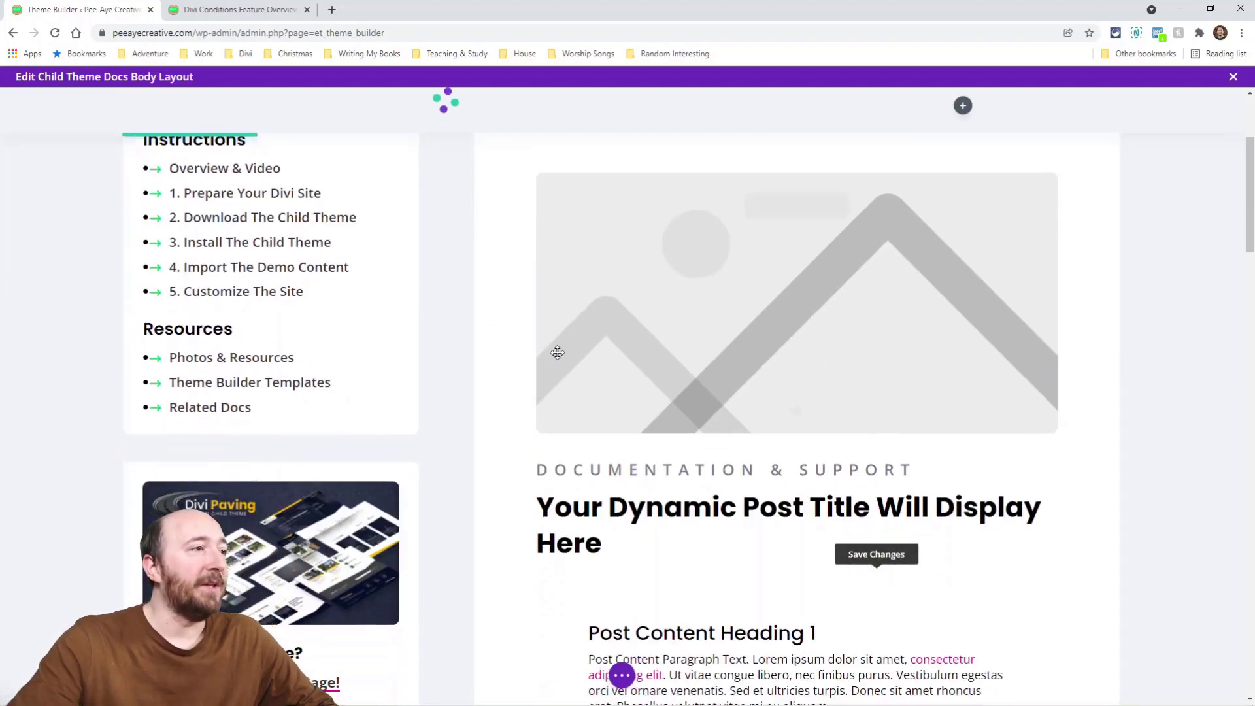
scroll(366, 300, up, 4)
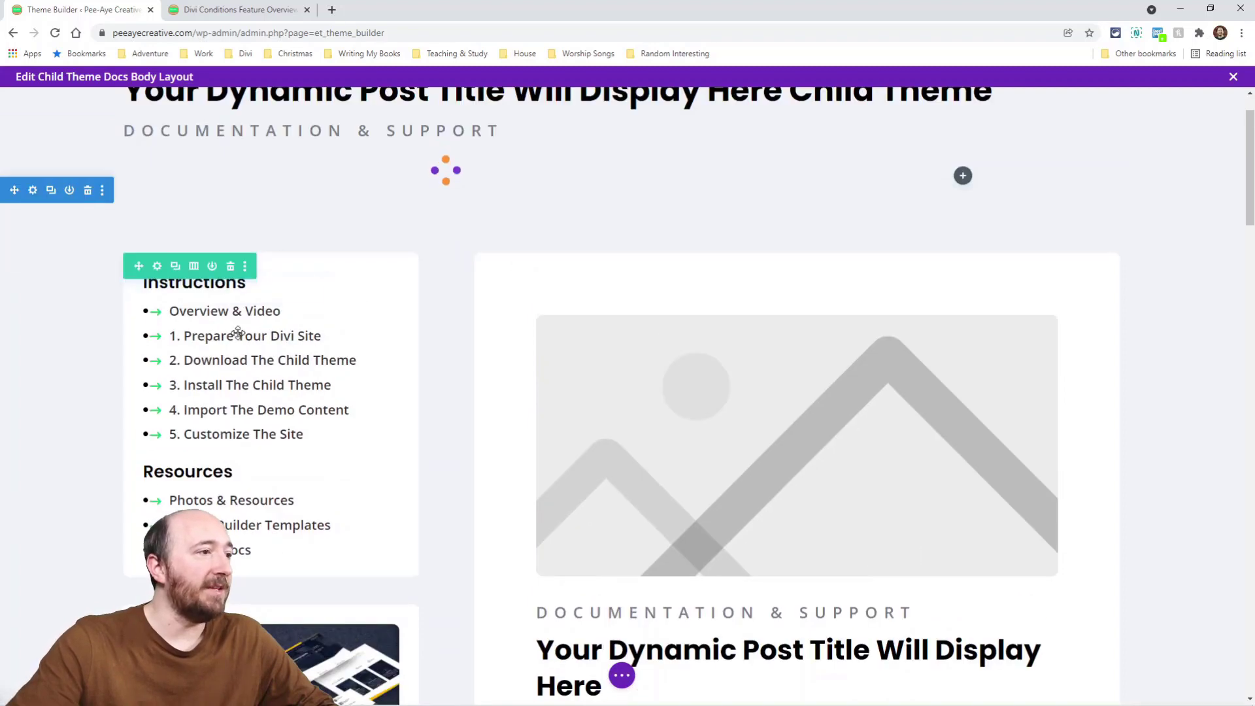
scroll(313, 425, down, 1)
scroll(340, 415, down, 5)
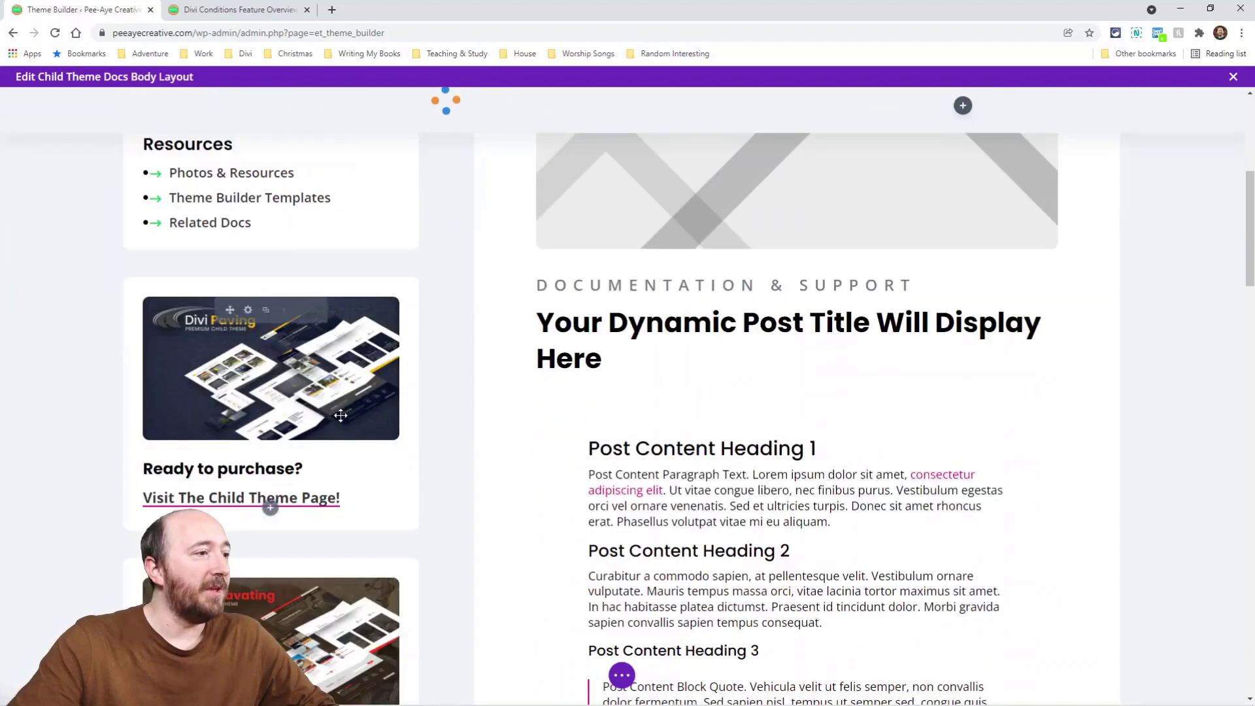
scroll(239, 212, down, 4)
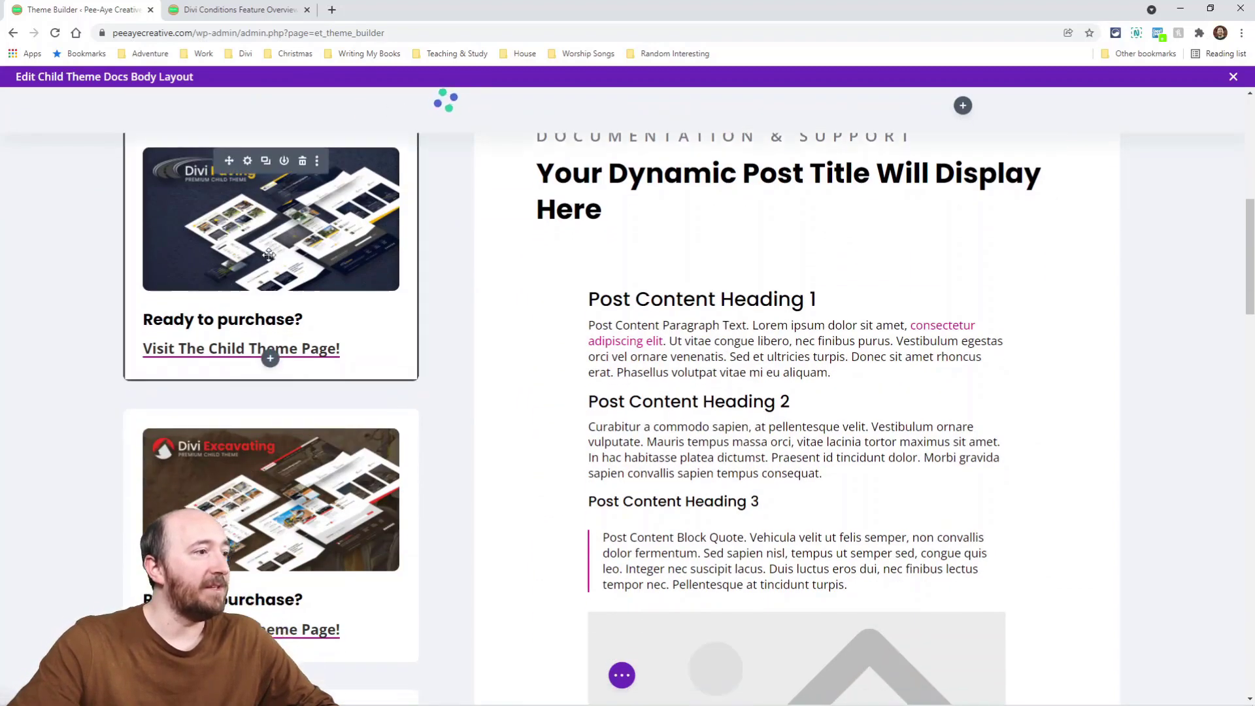
scroll(264, 372, down, 2)
scroll(262, 372, down, 4)
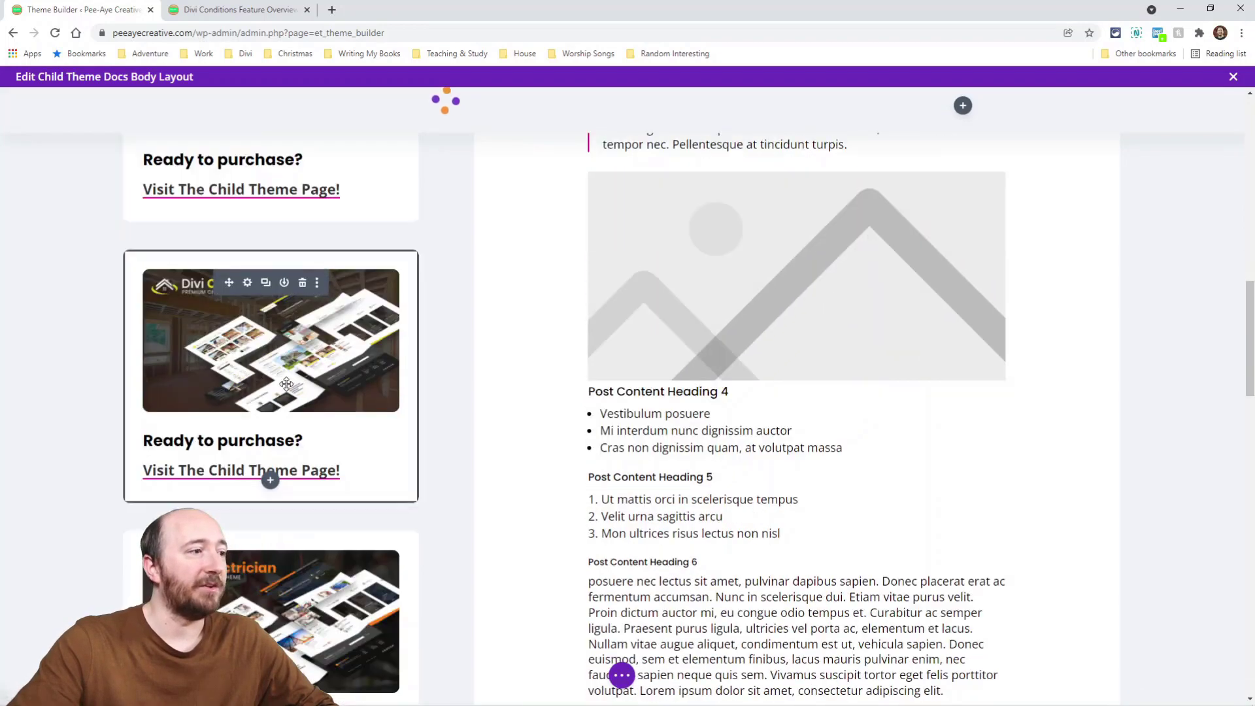
triple_click(317, 560)
scroll(294, 490, down, 6)
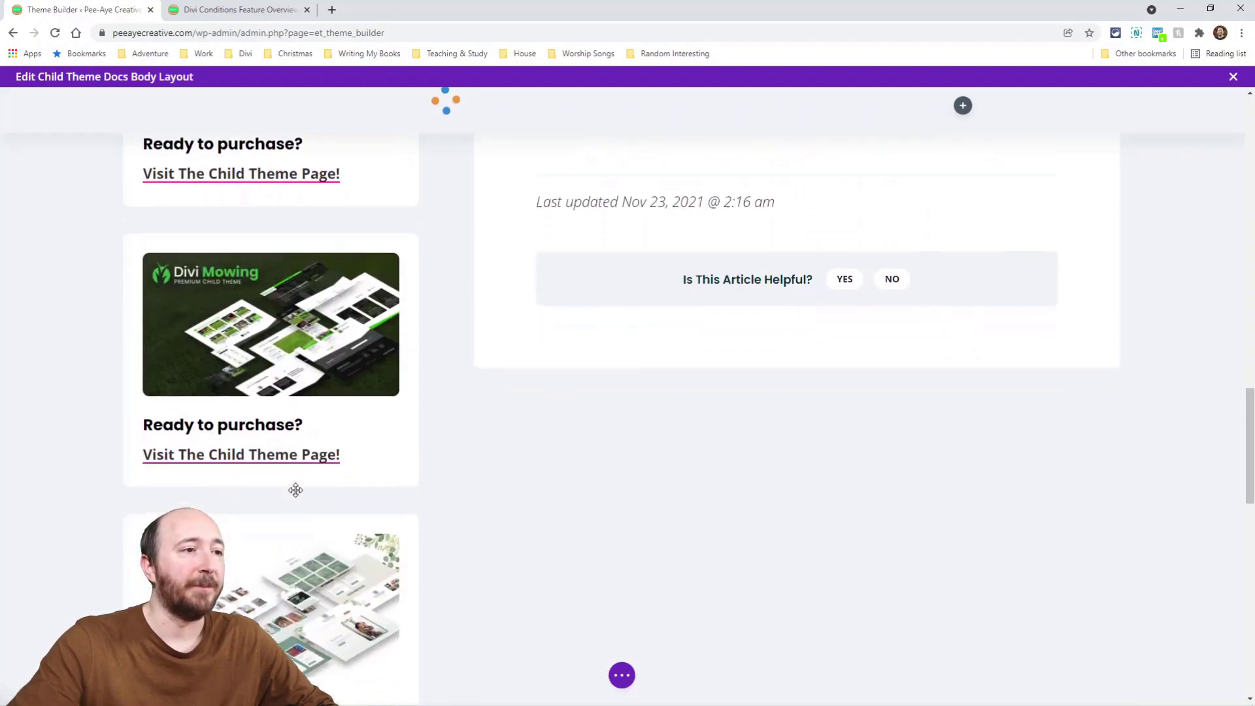
scroll(284, 445, up, 5)
scroll(284, 445, up, 15)
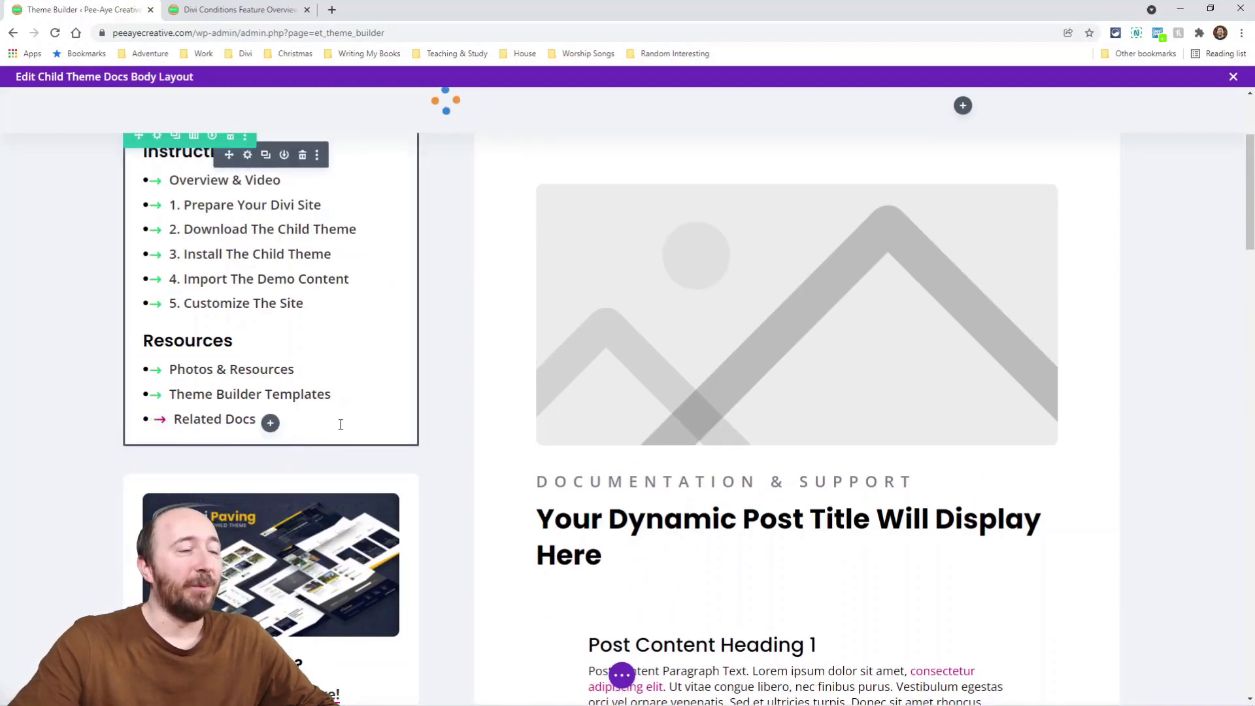
scroll(341, 424, down, 4)
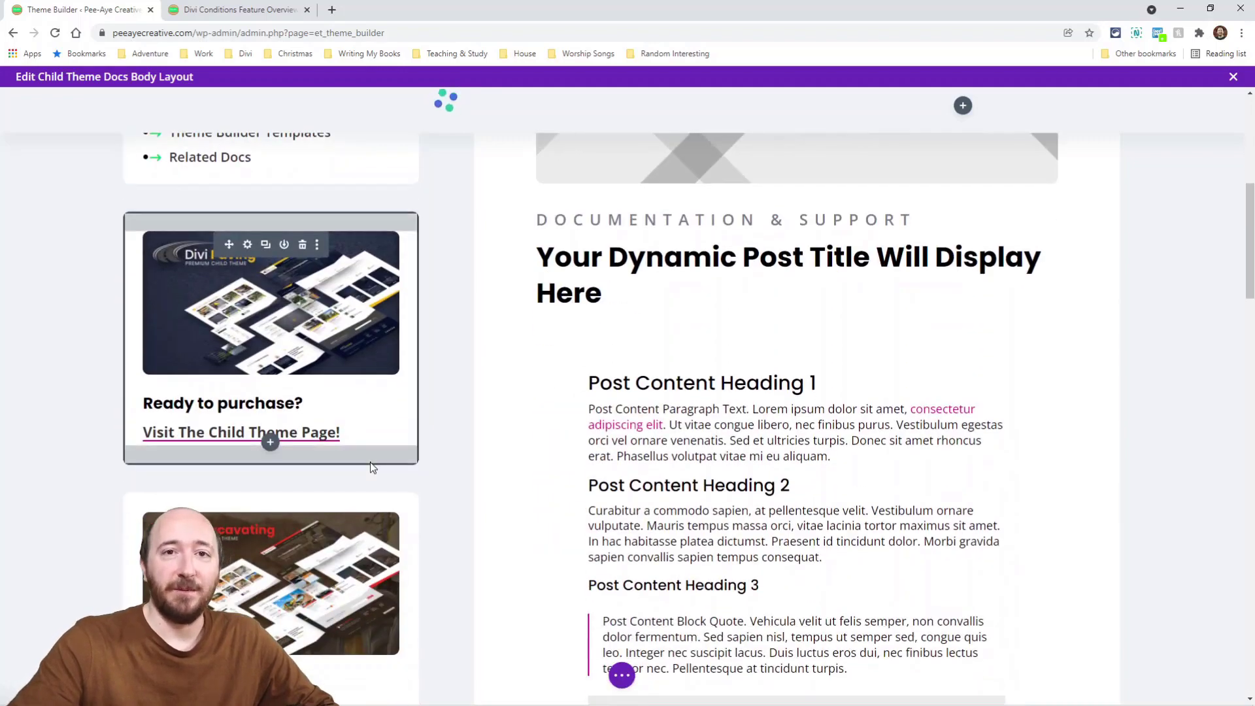
scroll(304, 395, down, 3)
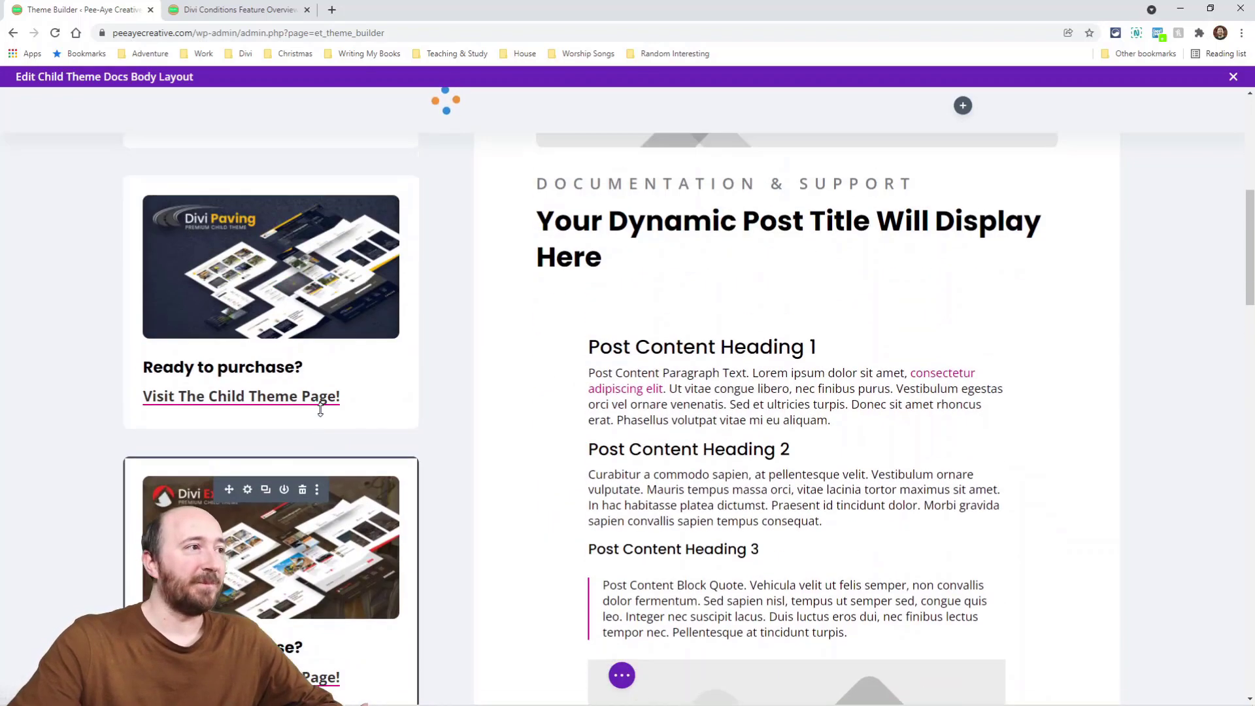
scroll(261, 402, up, 5)
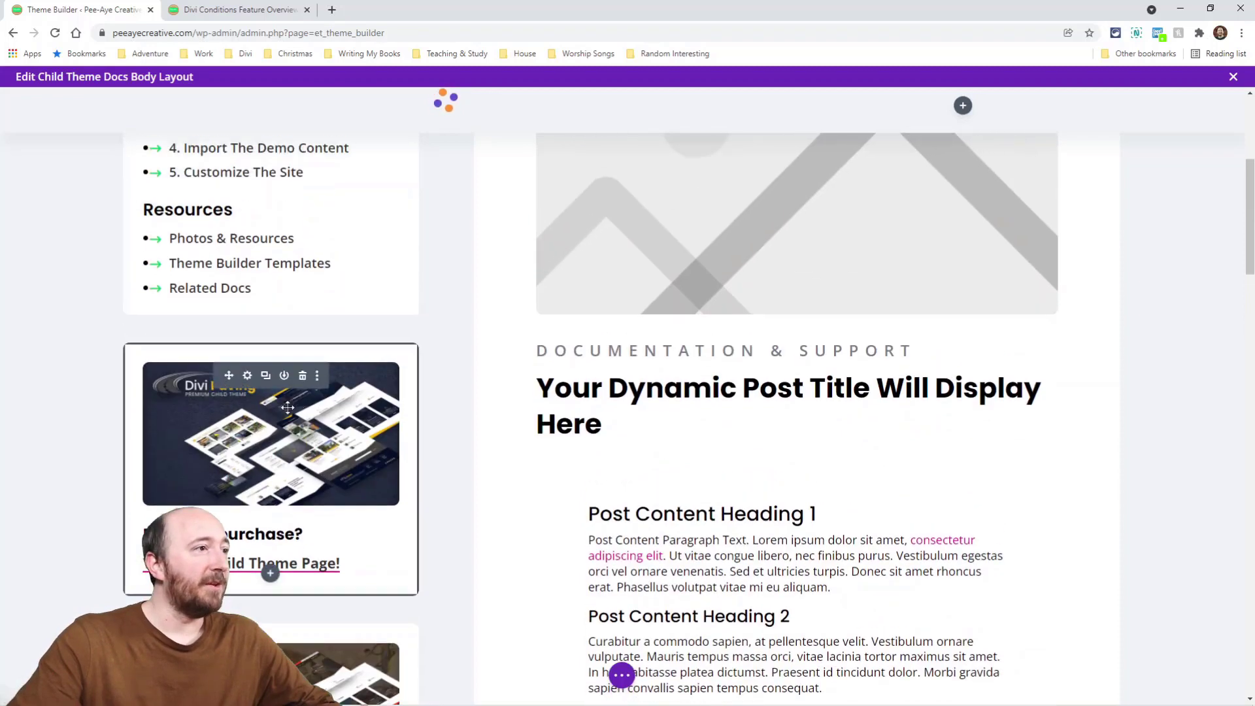
Inspect the Divi Paving blurb's Post Category display condition and its selected docs category, then close the condition without changing it.
click(249, 376)
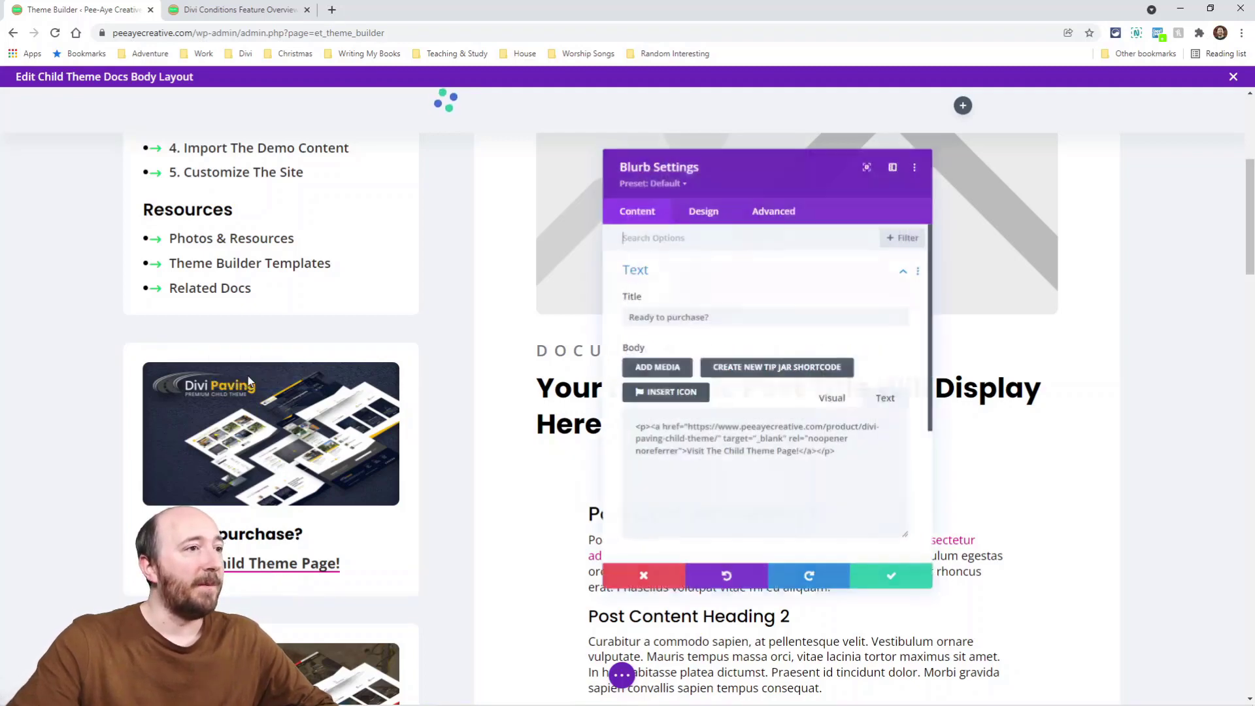
click(763, 216)
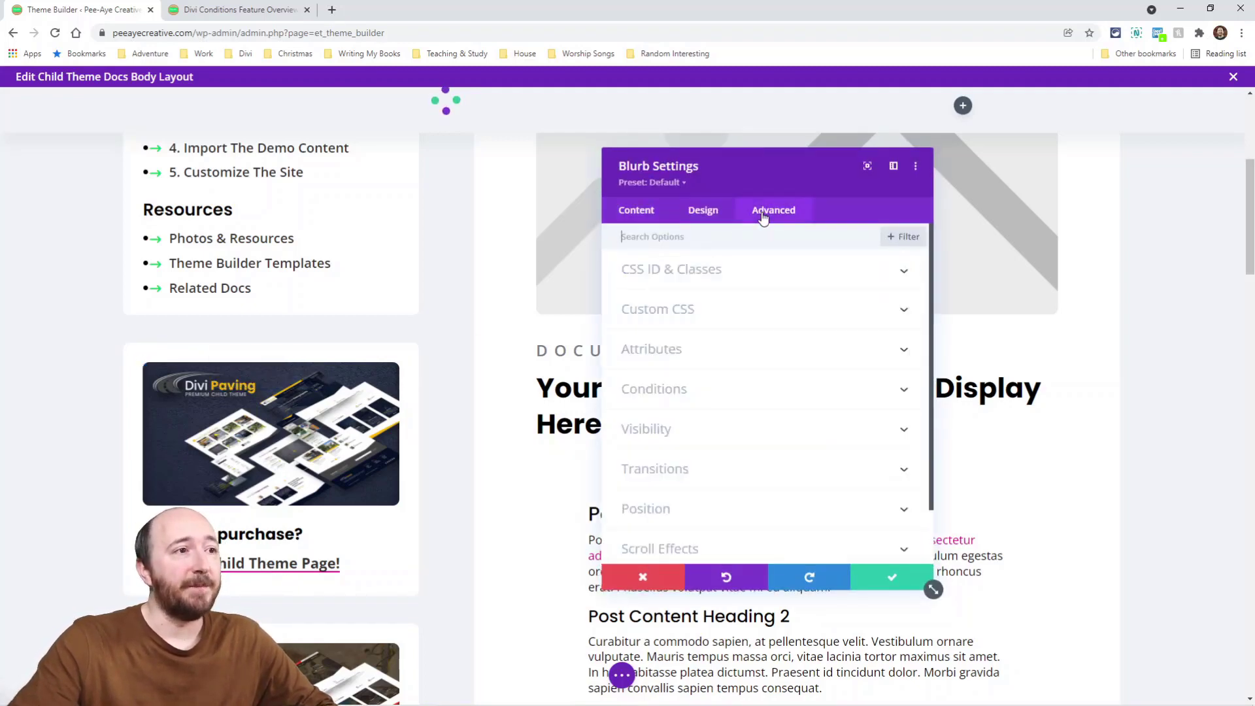
click(692, 394)
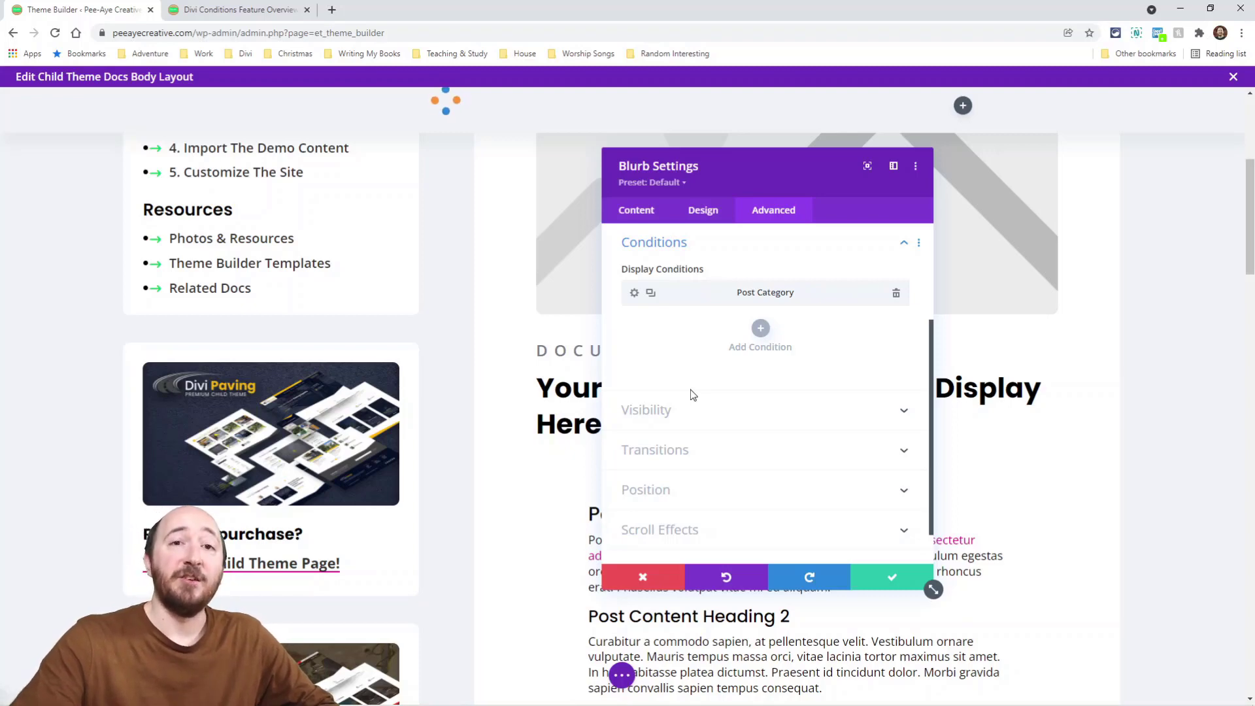
click(634, 294)
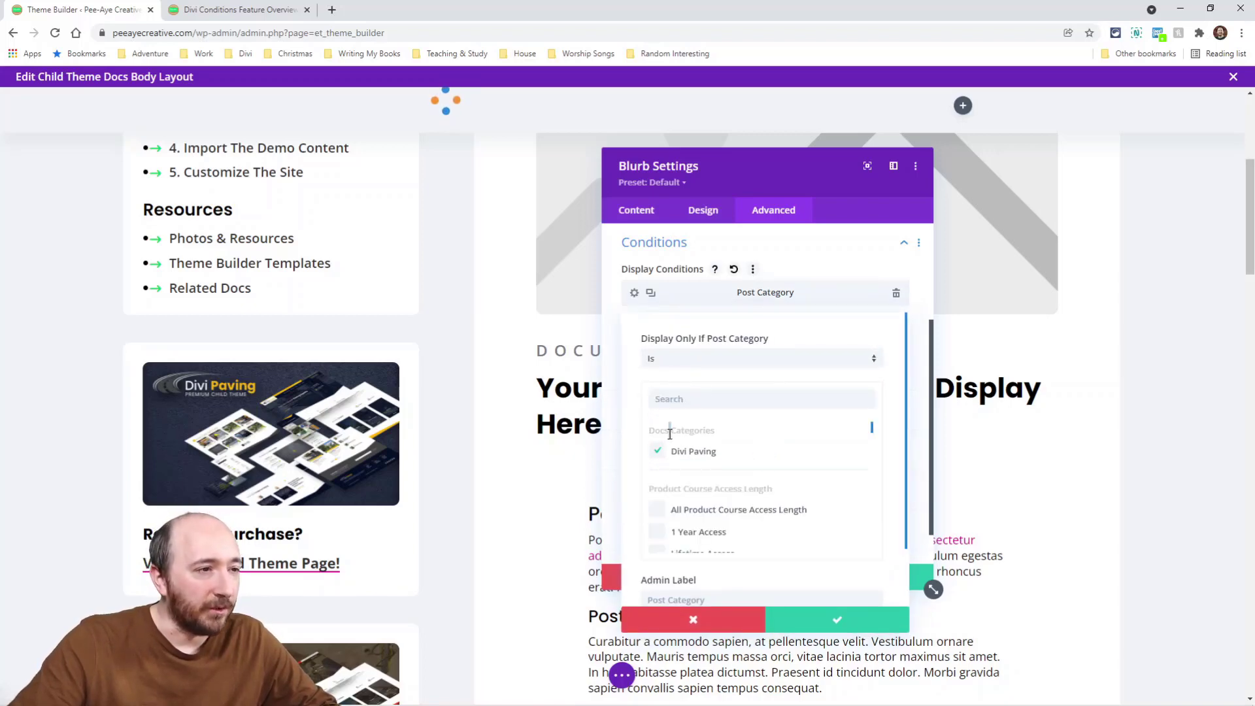
triple_click(669, 433)
click(667, 434)
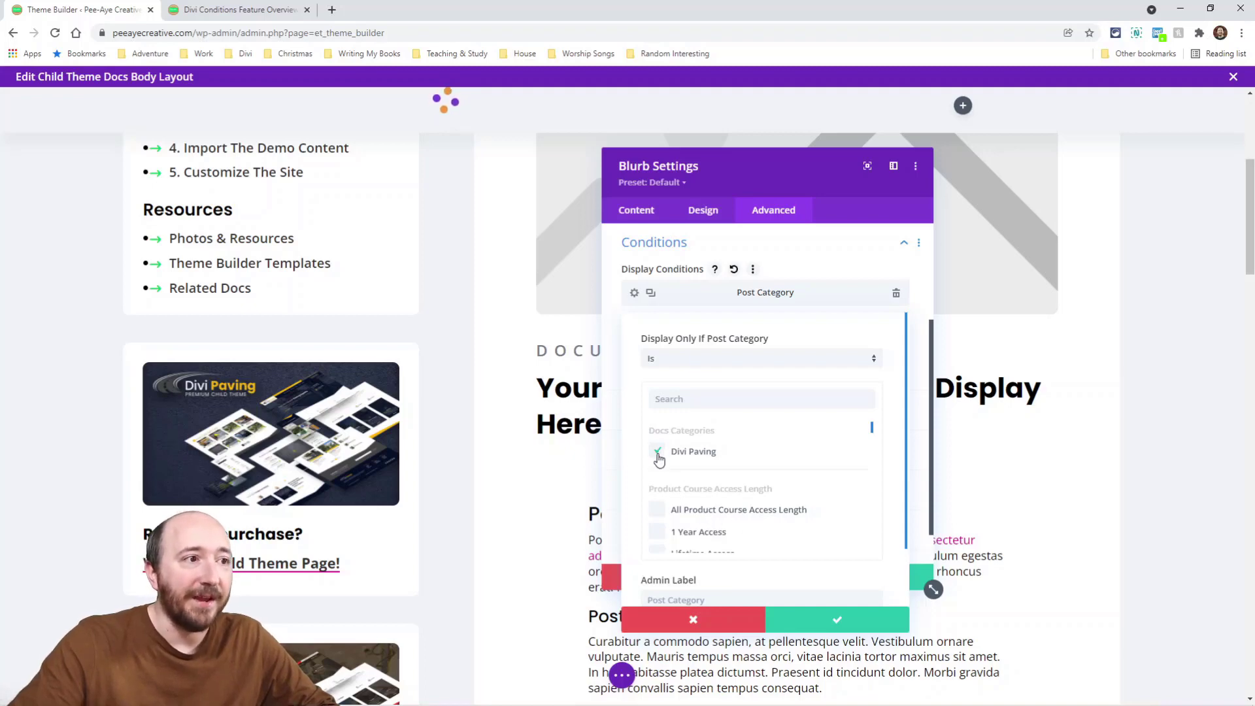
scroll(722, 497, down, 2)
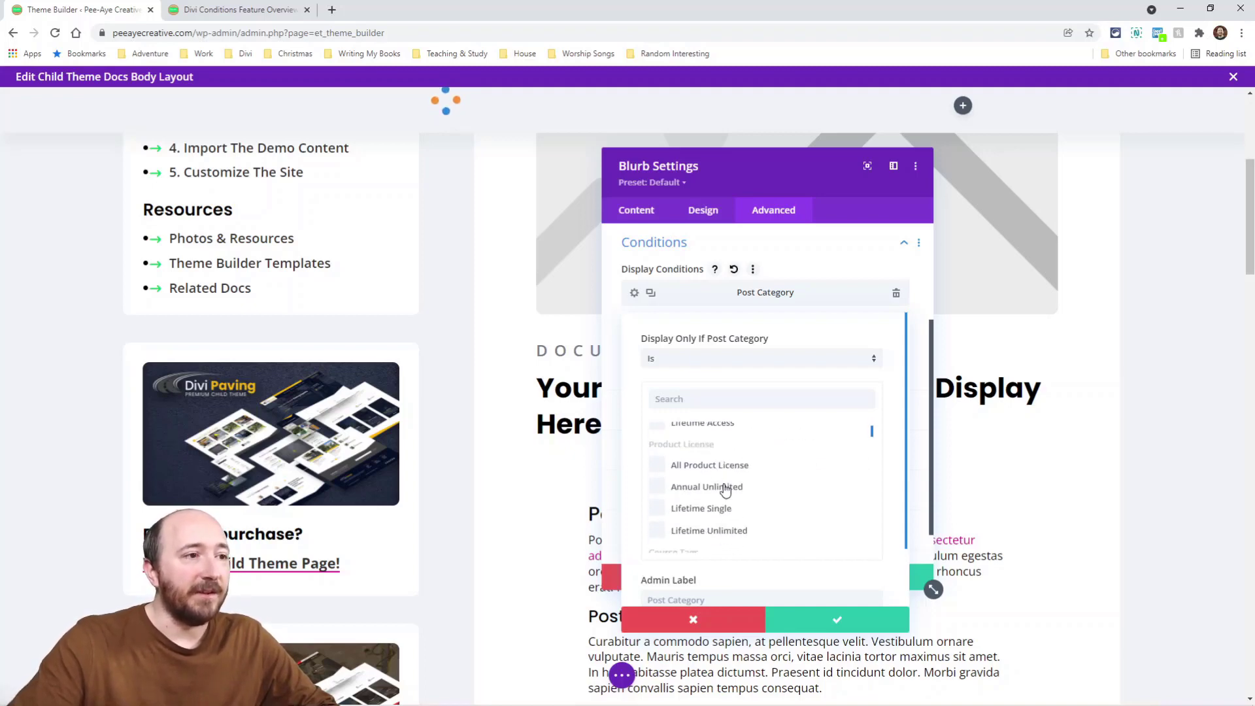
scroll(726, 488, up, 2)
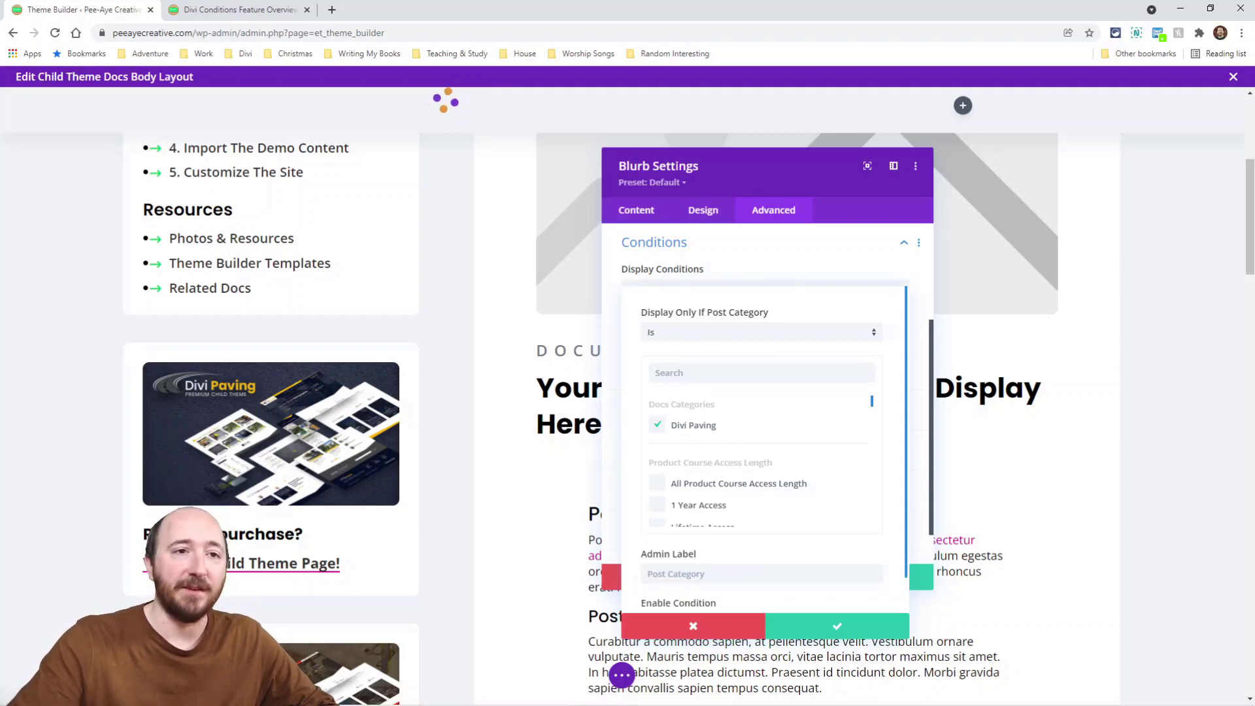
click(687, 629)
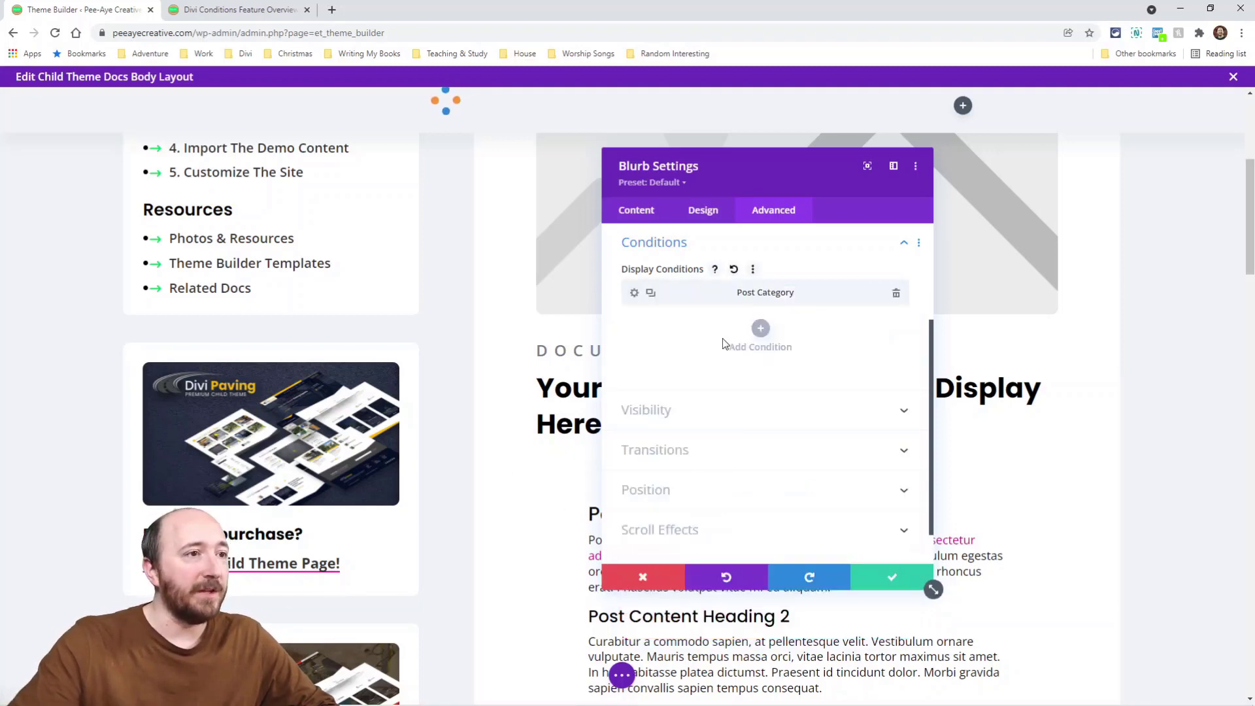
Examine the condition types available for the Divi Paving blurb, from the Post Info group through to the Device group.
click(760, 333)
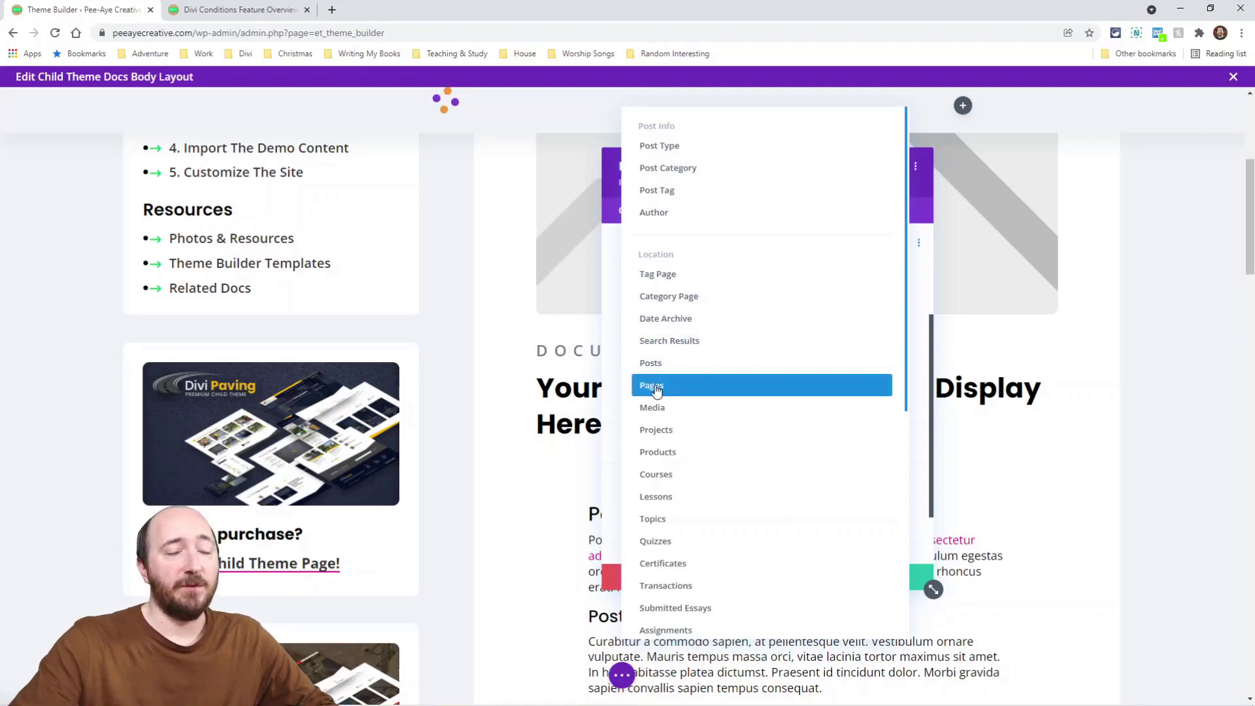
scroll(660, 392, down, 2)
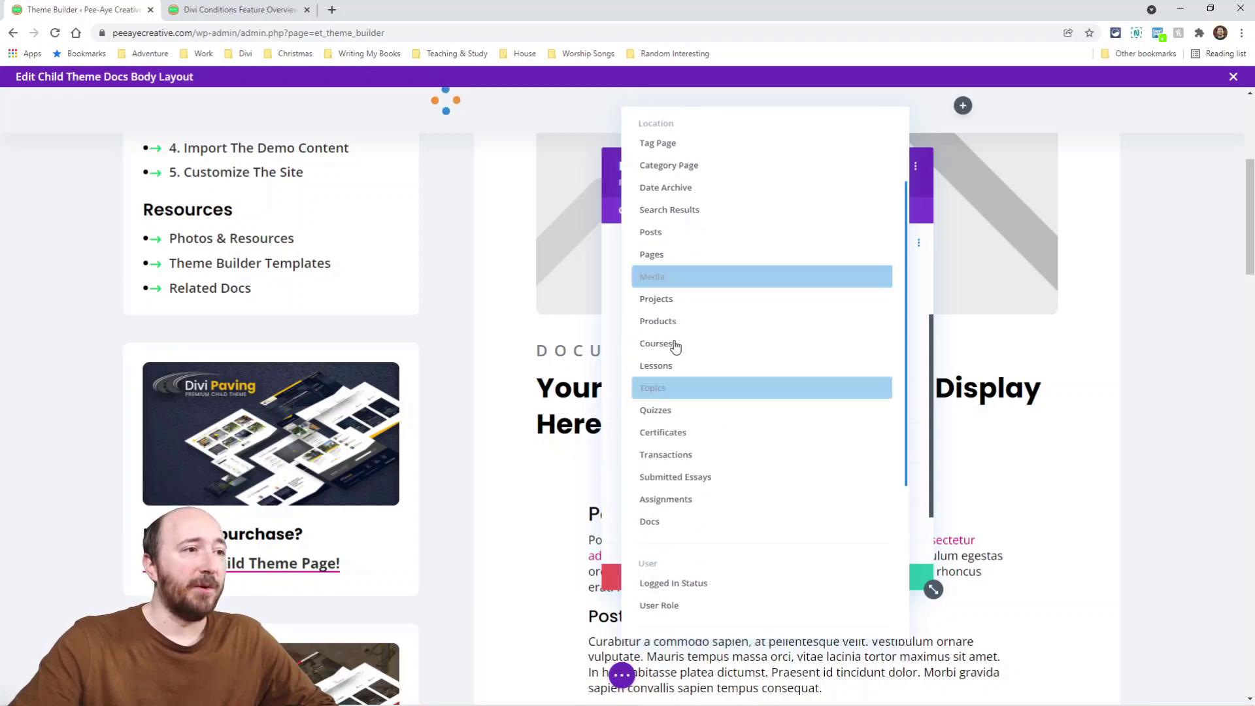
scroll(693, 353, down, 4)
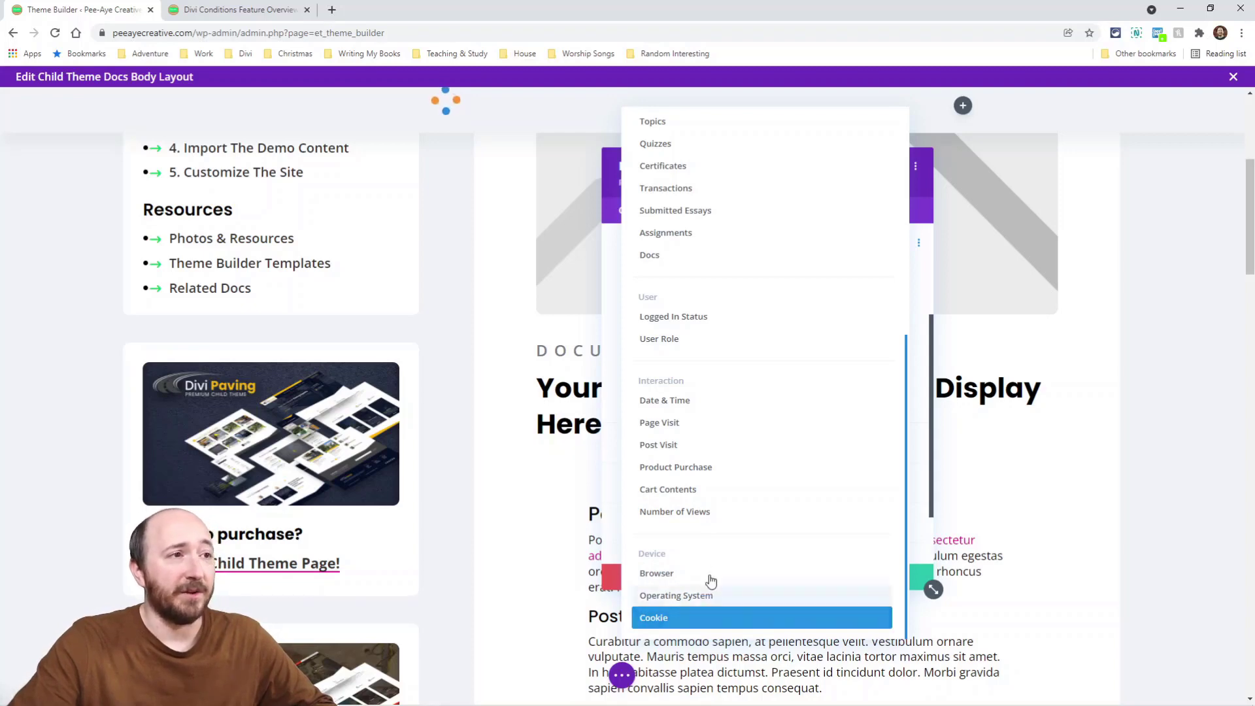
scroll(703, 396, up, 6)
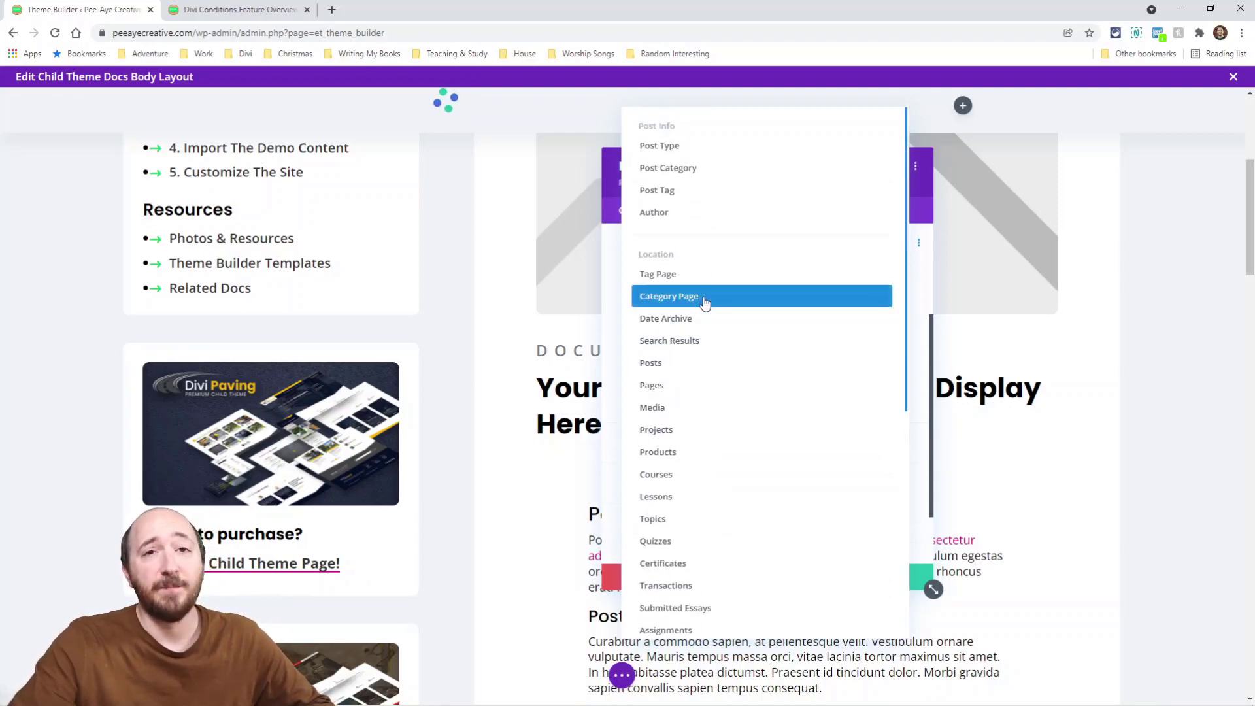
scroll(723, 401, down, 4)
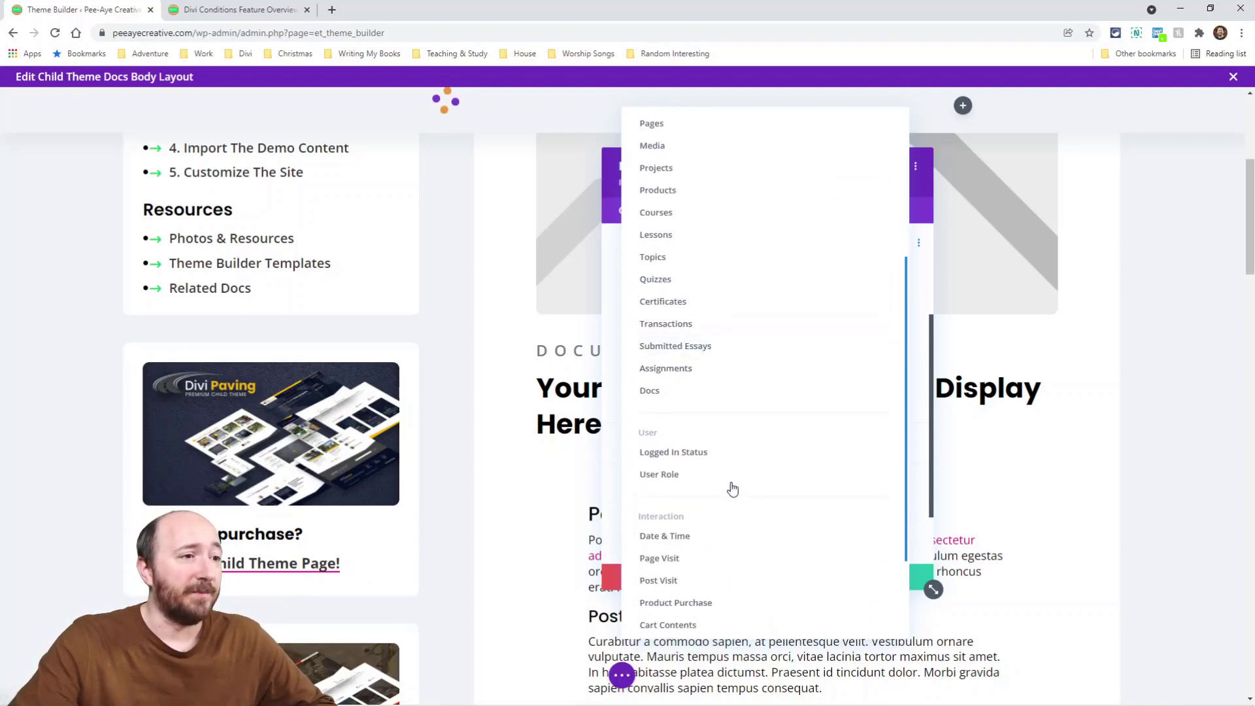
Check the current-date comparison options of a new Date & Time condition, then discard the condition.
scroll(733, 497, down, 5)
click(706, 328)
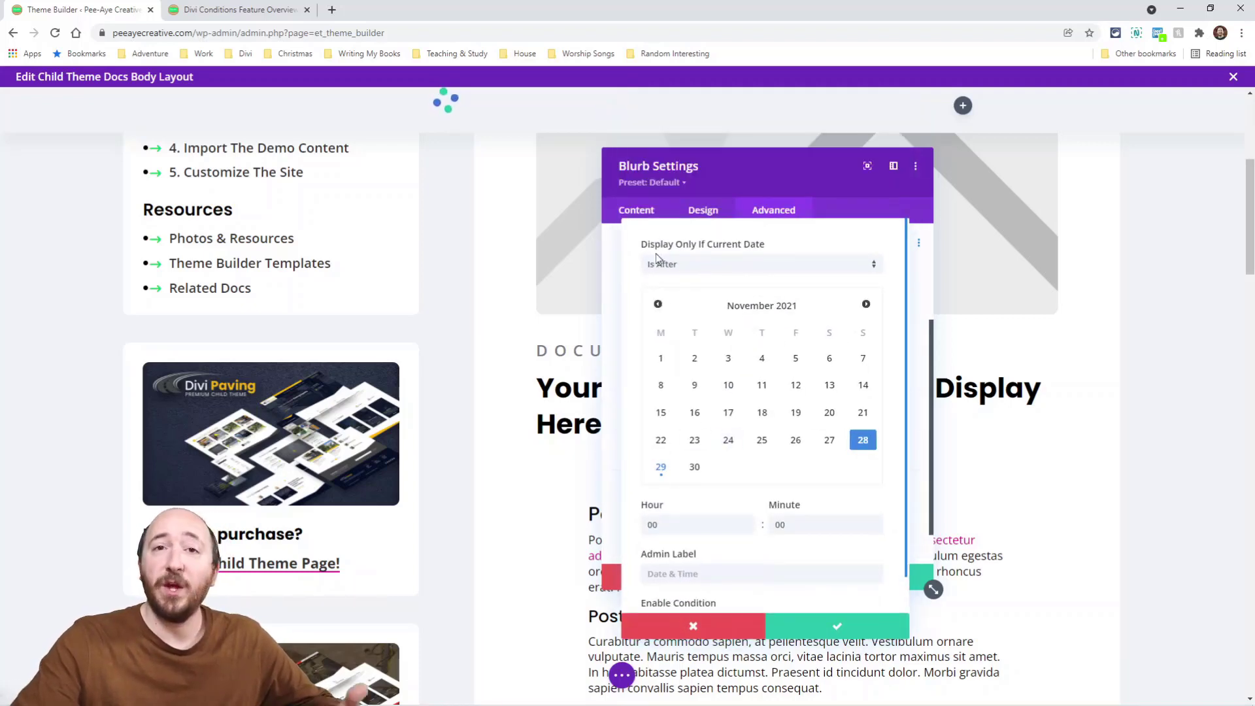
click(695, 267)
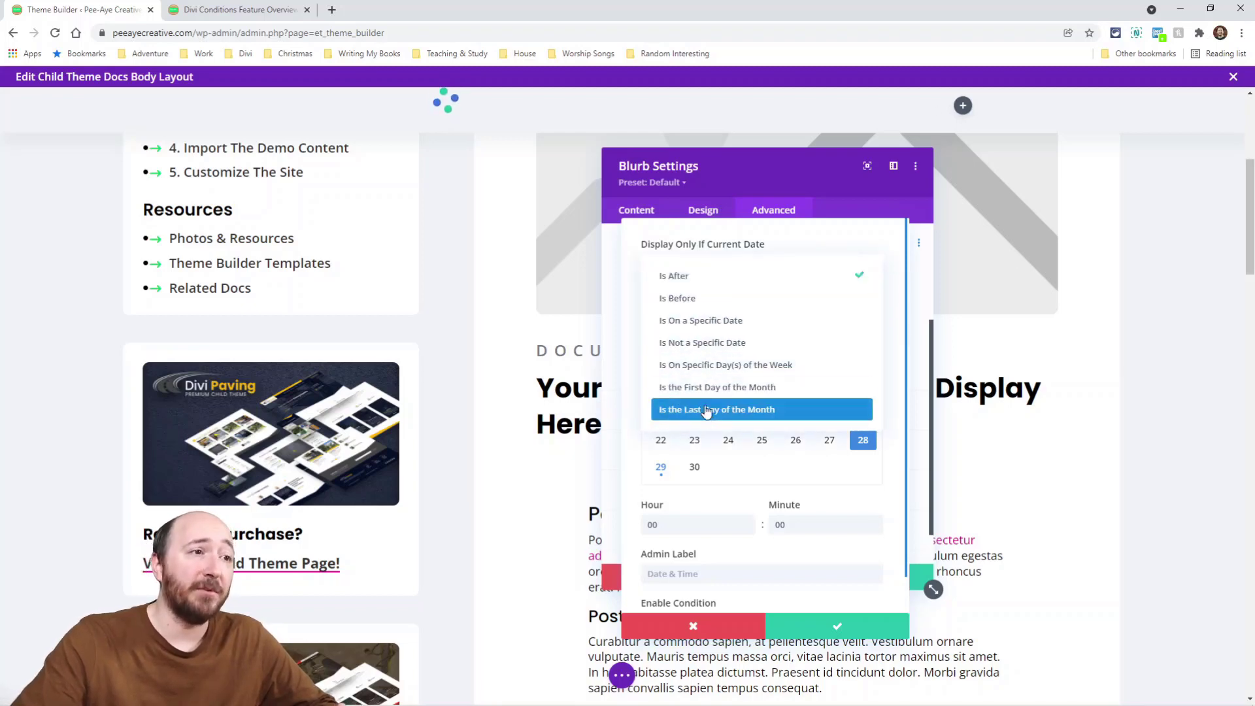
click(766, 232)
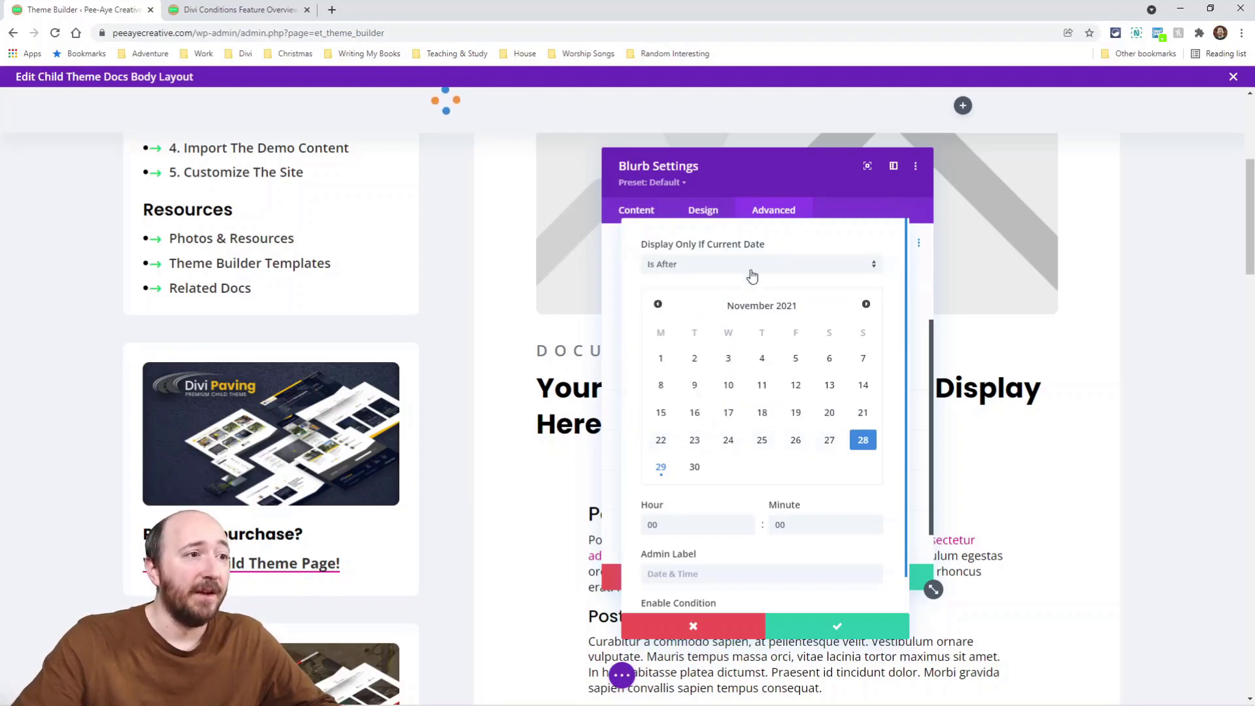
click(701, 629)
Look through the selectable pages of a new Pages condition, then discard the condition.
click(759, 341)
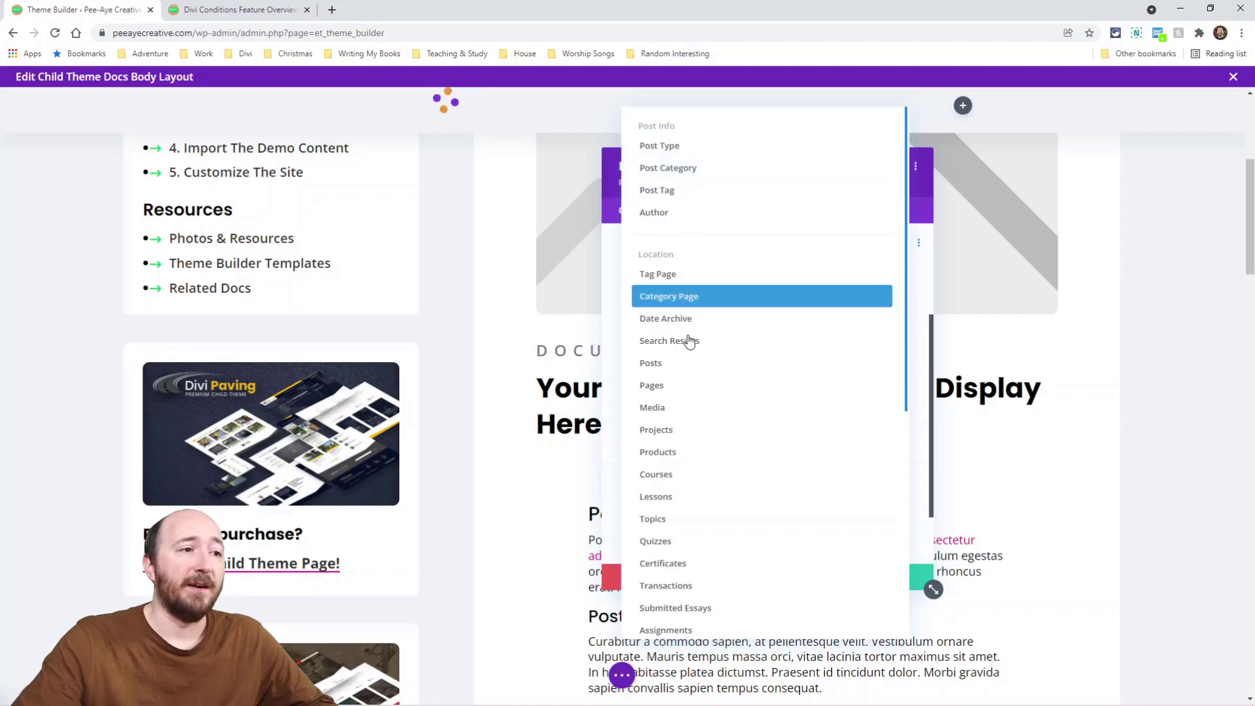
click(662, 385)
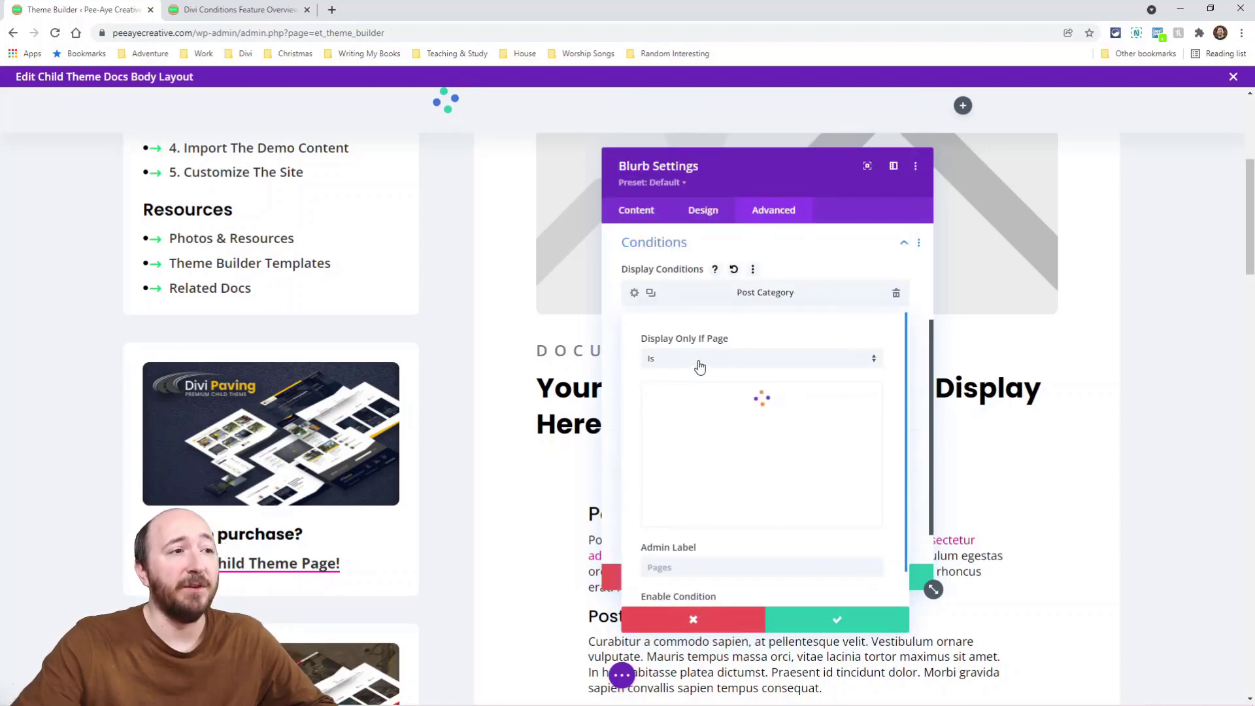
scroll(701, 483, down, 5)
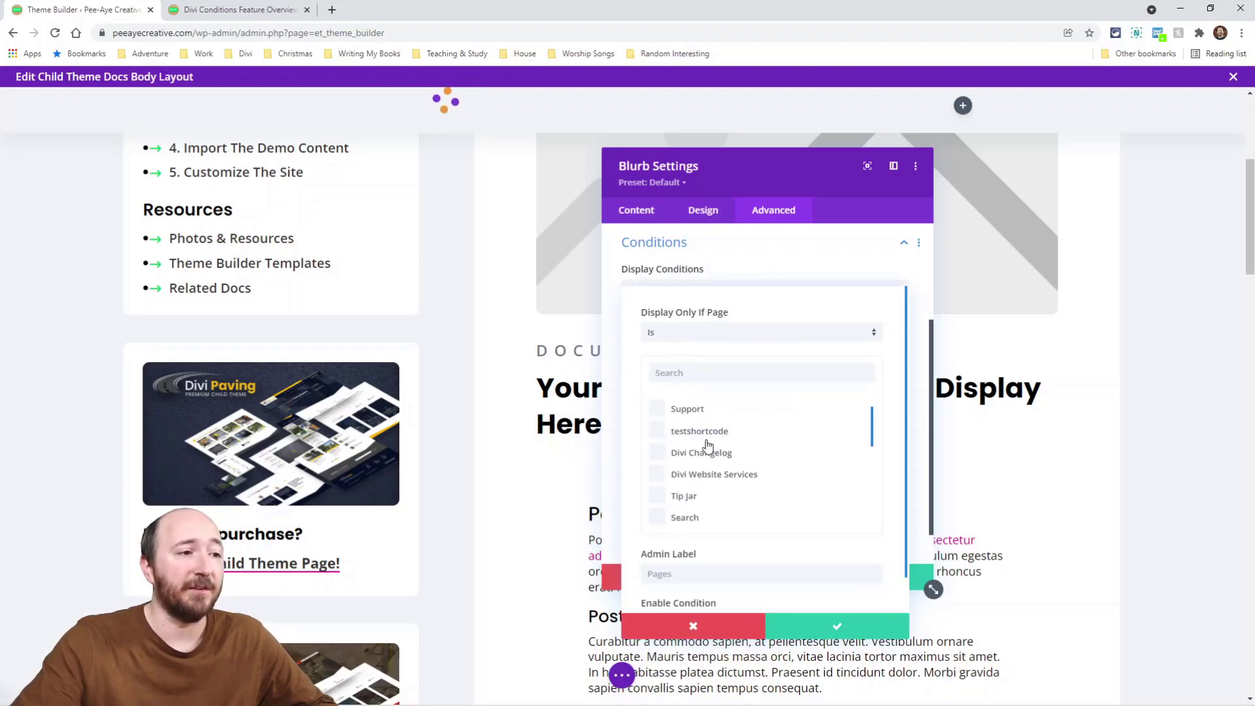
click(692, 626)
Explore a Product Purchase condition with Has Bought a Specific Product chosen, then discard the condition and close the blurb settings.
click(760, 328)
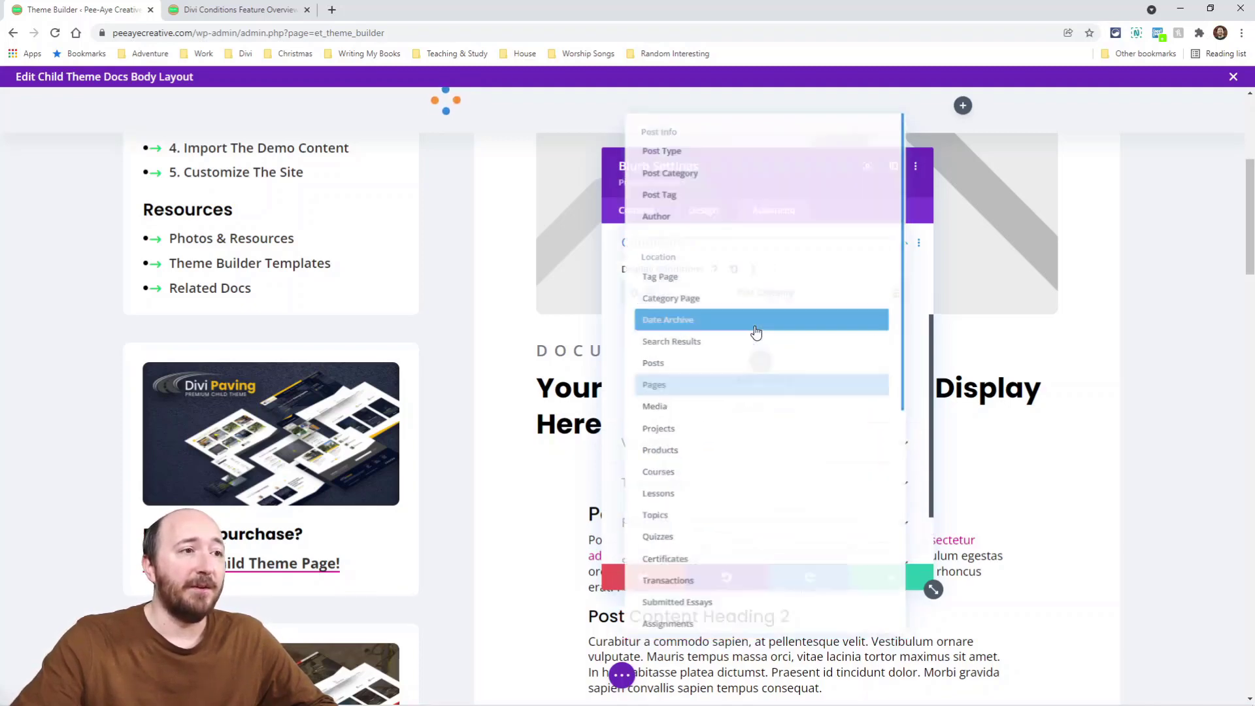
scroll(729, 472, down, 6)
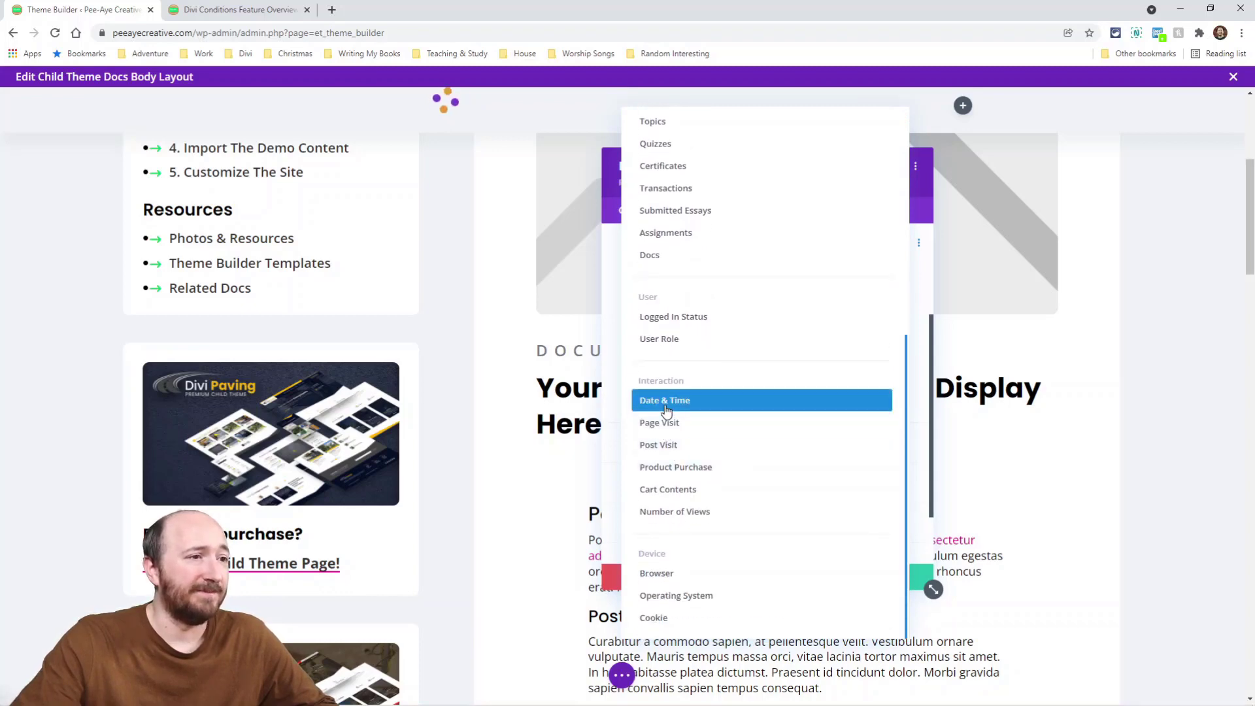
click(679, 468)
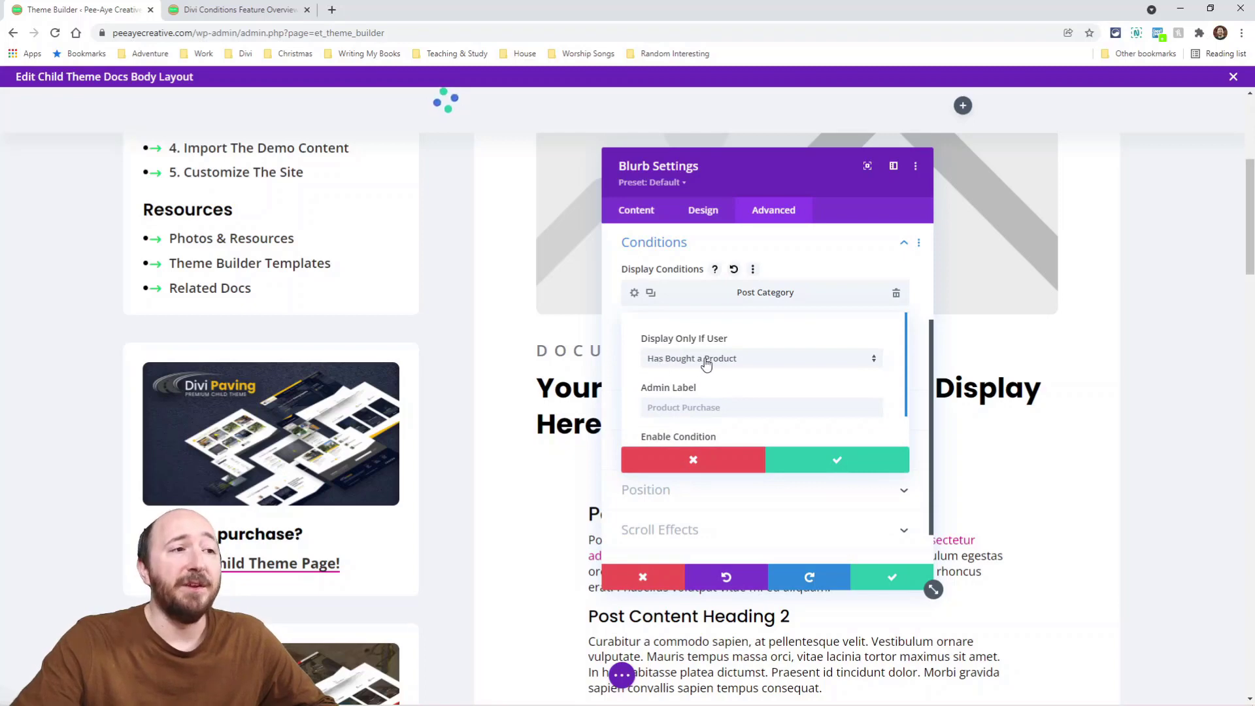
scroll(683, 405, down, 1)
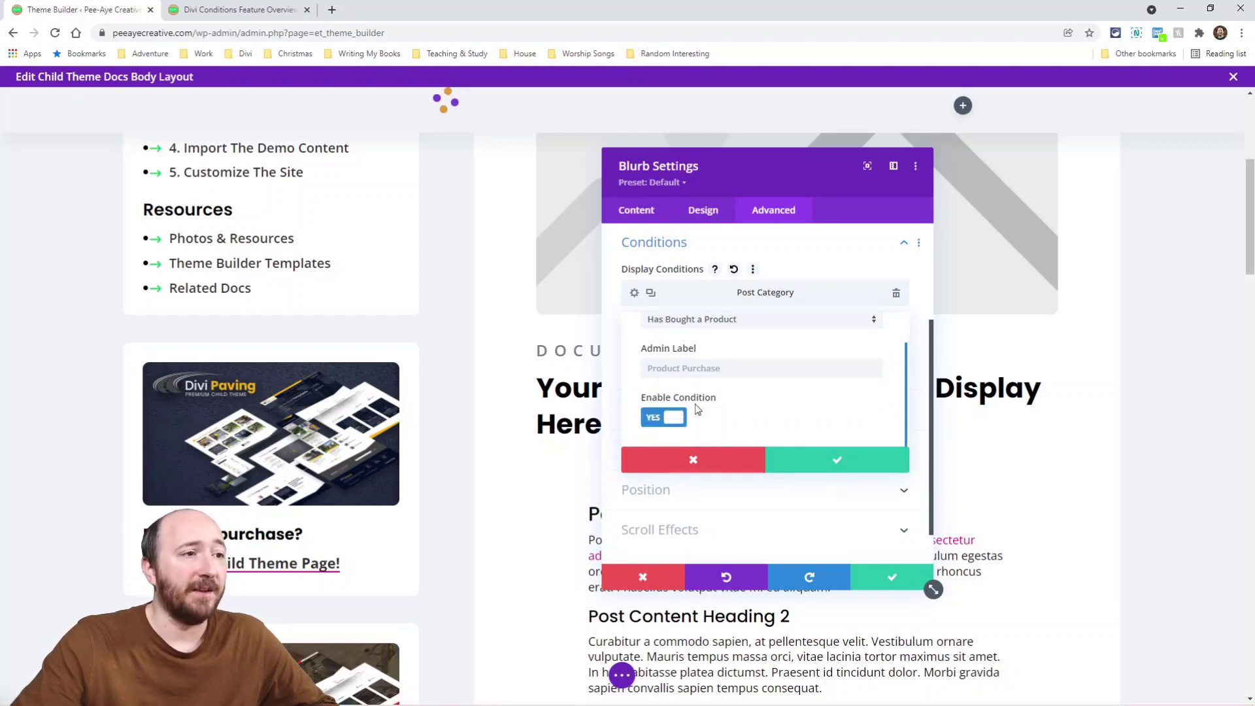
scroll(698, 405, up, 1)
scroll(683, 364, down, 1)
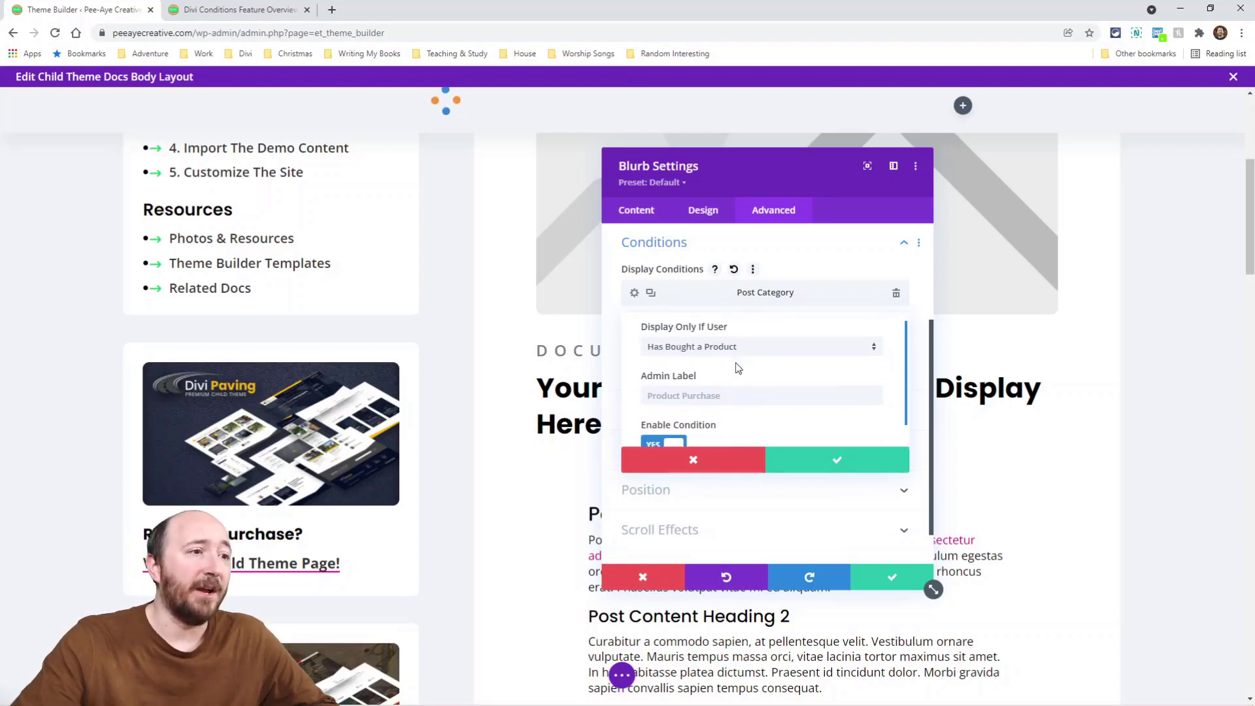
scroll(683, 367, up, 1)
click(683, 366)
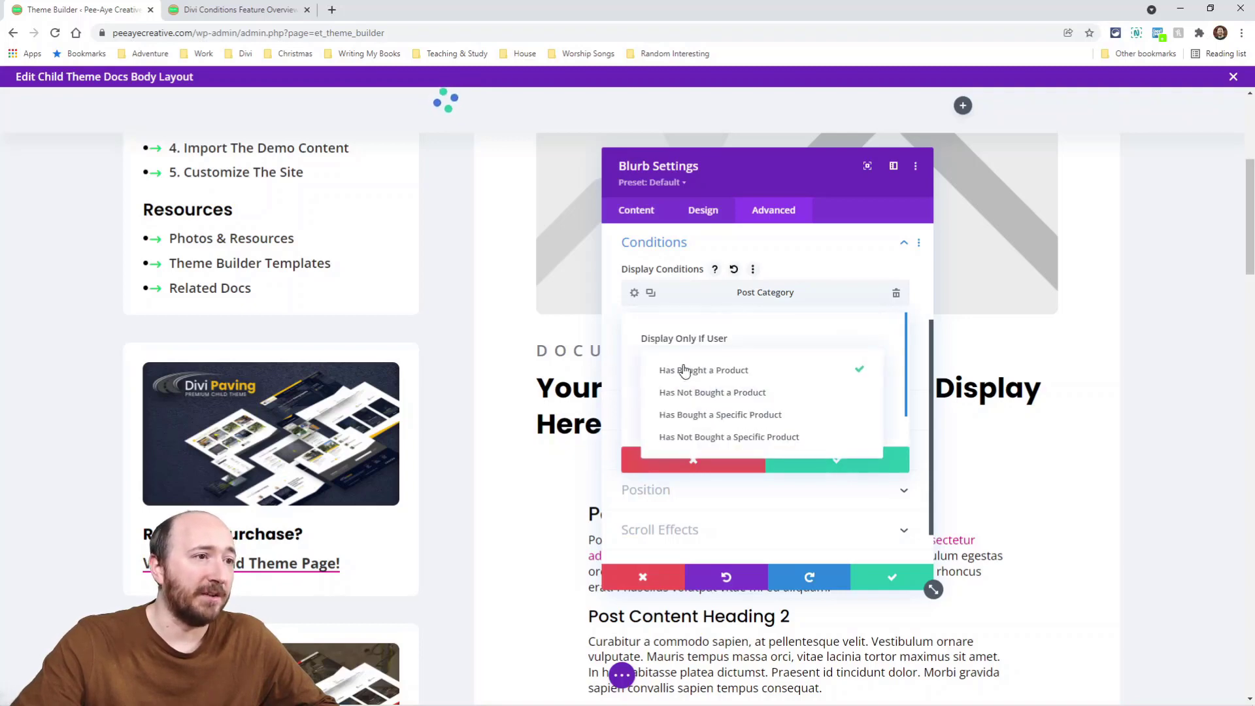
click(698, 417)
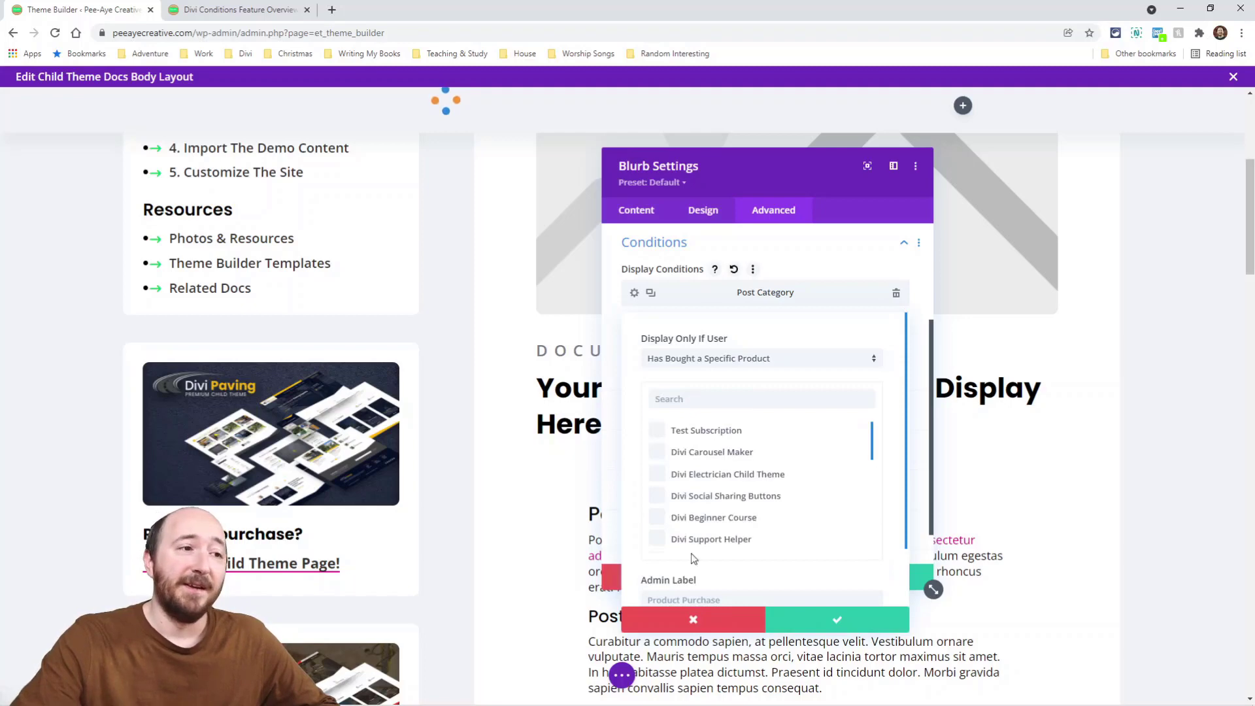
scroll(692, 556, down, 1)
click(691, 623)
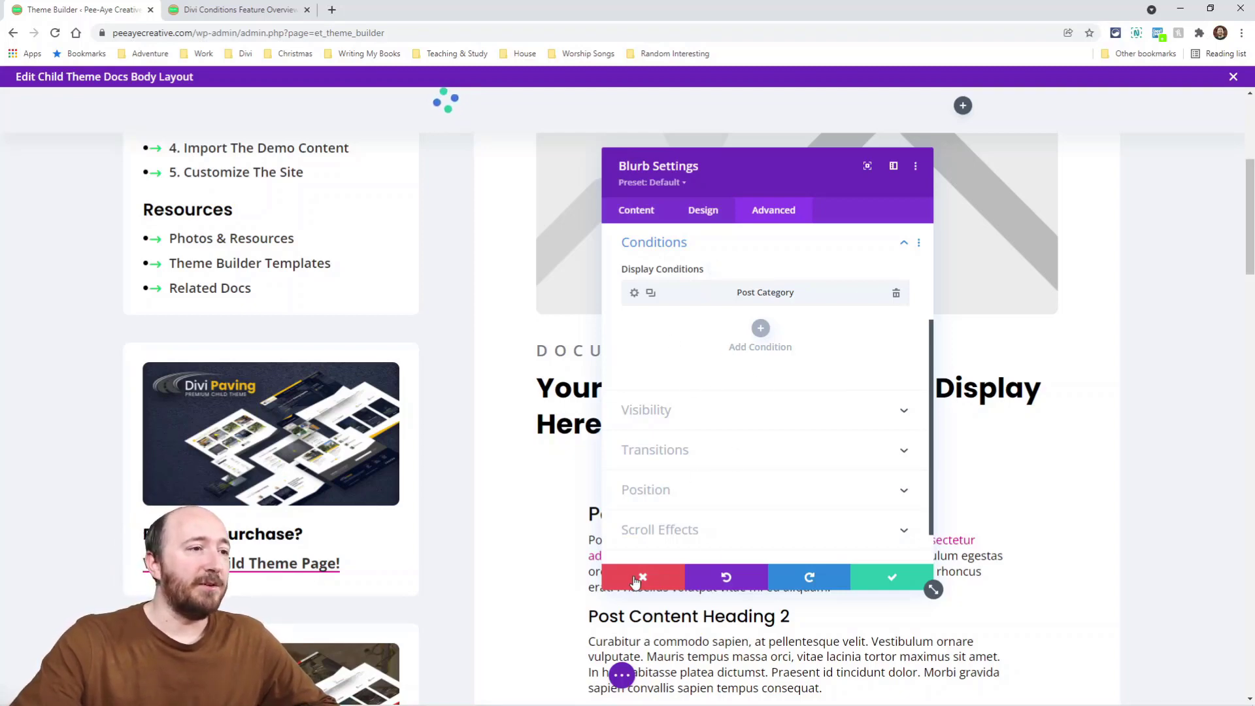
click(893, 581)
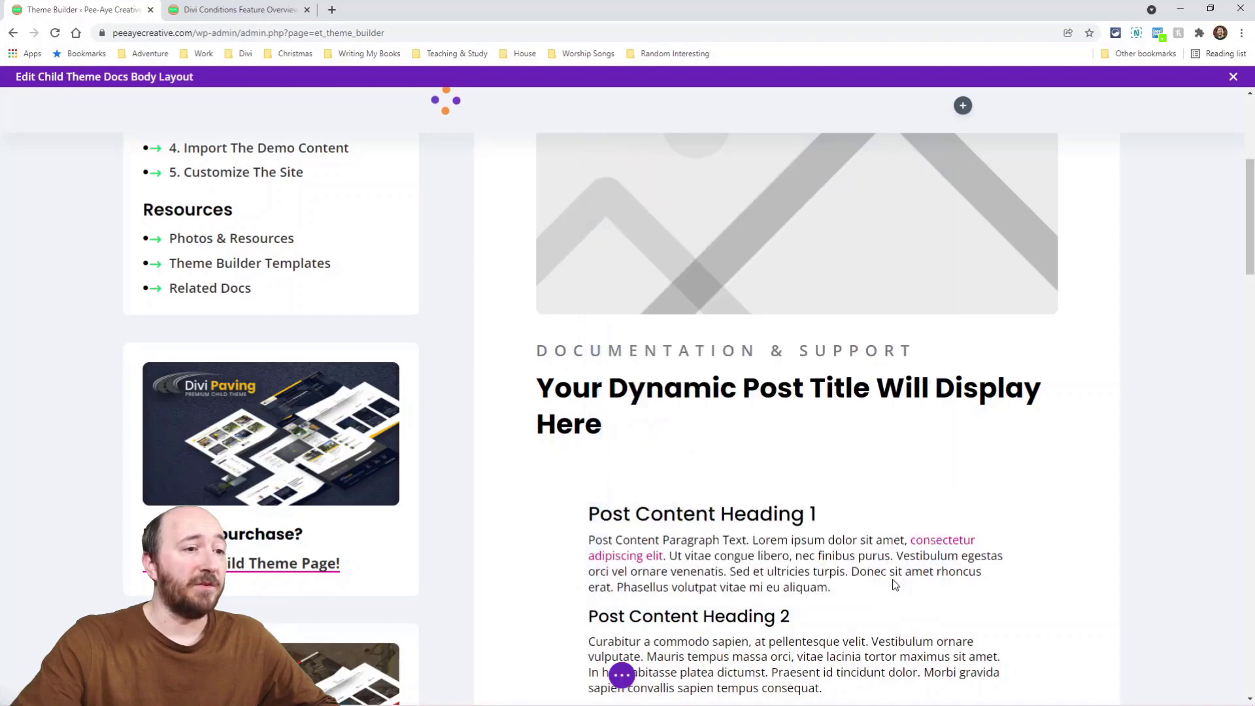
Look over the Plugins Docs body layout, comparing the stacked plugin name headings with the sidebar links and dynamic post title.
mouse_move(279, 526)
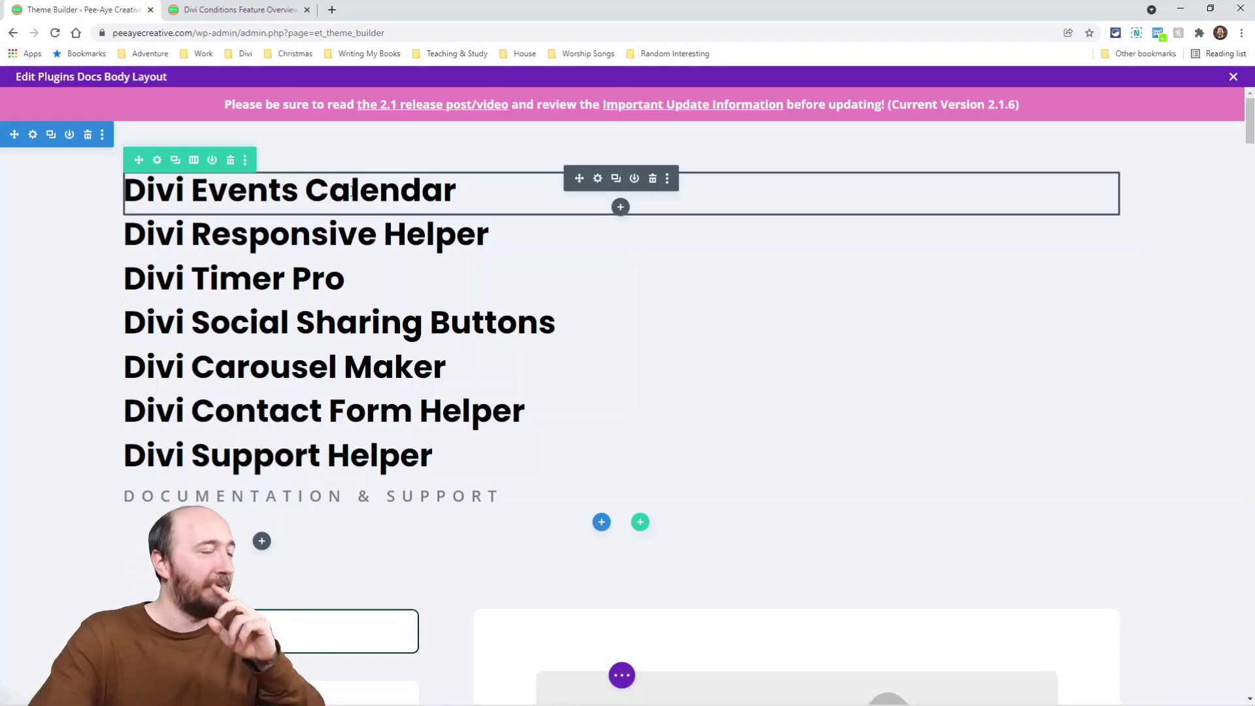
scroll(817, 244, down, 10)
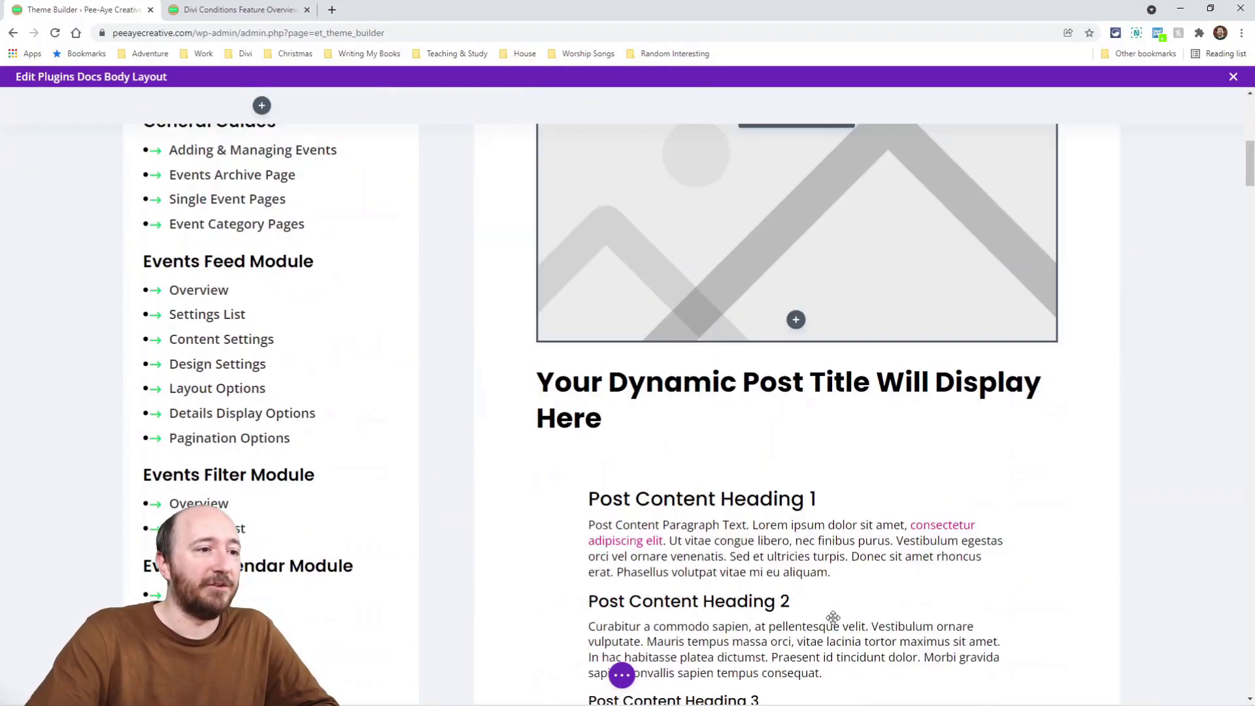
mouse_move(795, 388)
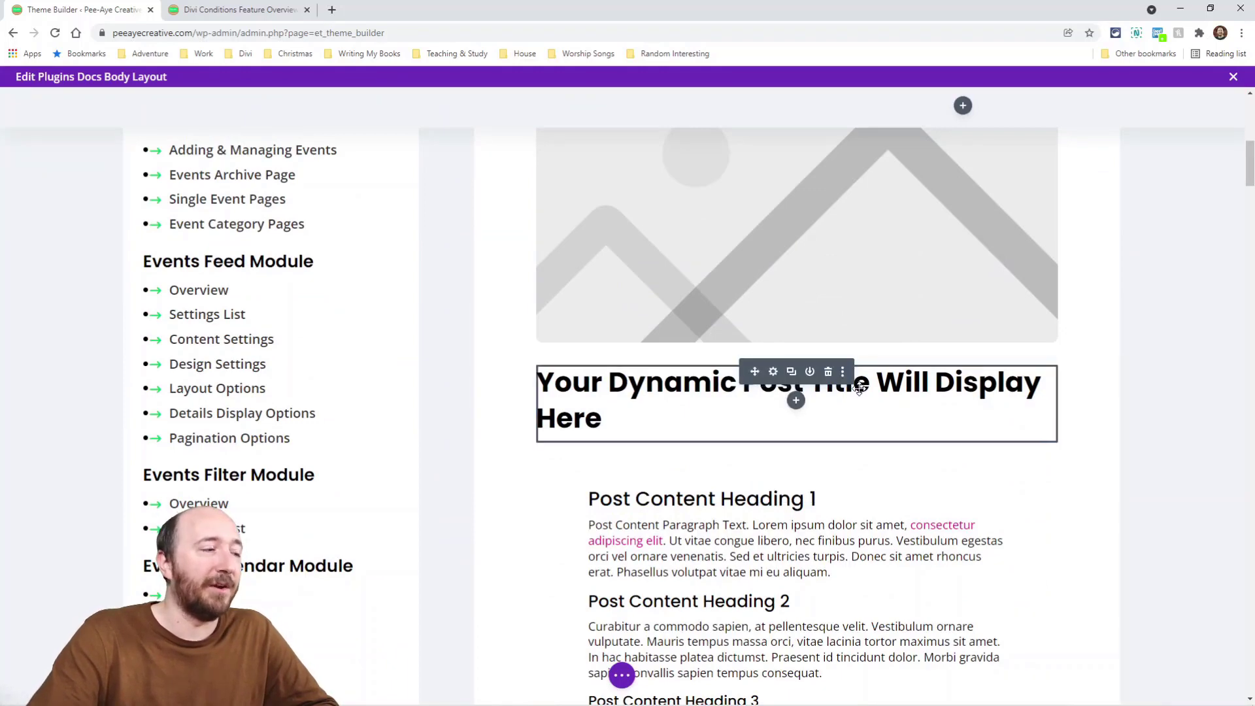
scroll(795, 386, up, 10)
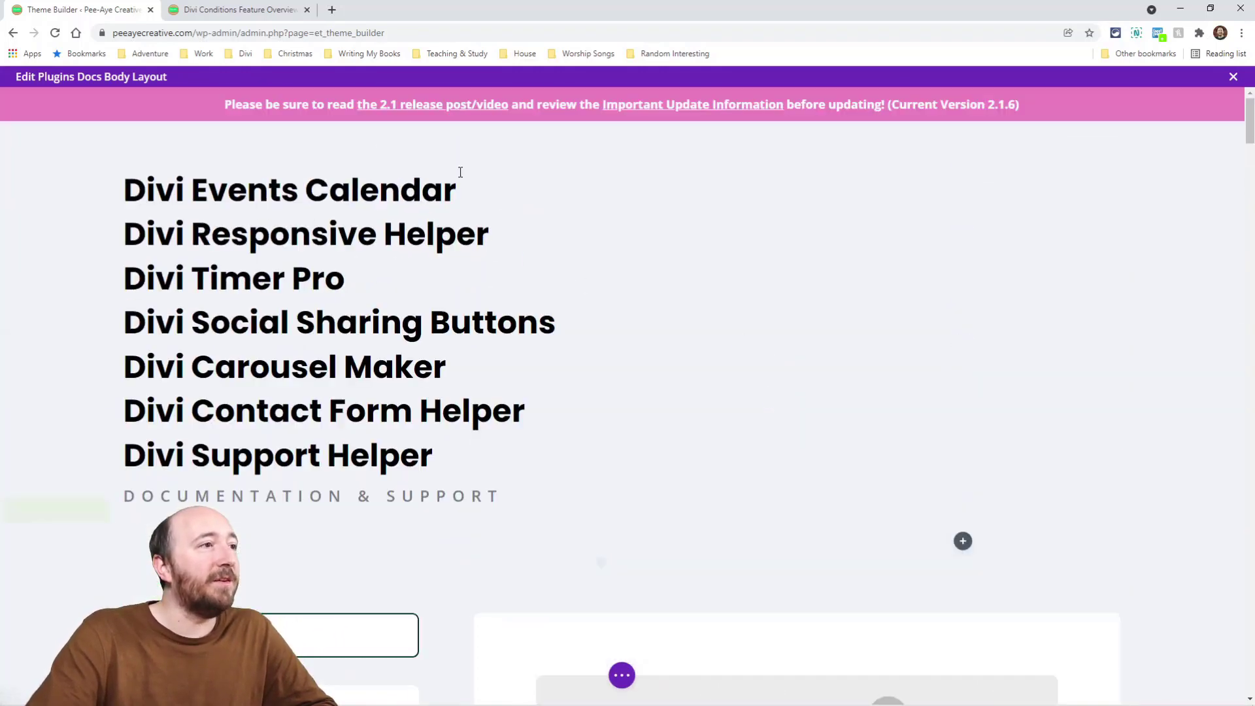
Inspect the Divi Events Calendar heading's Post Category display condition and its selected docs category, then close the text settings.
click(600, 182)
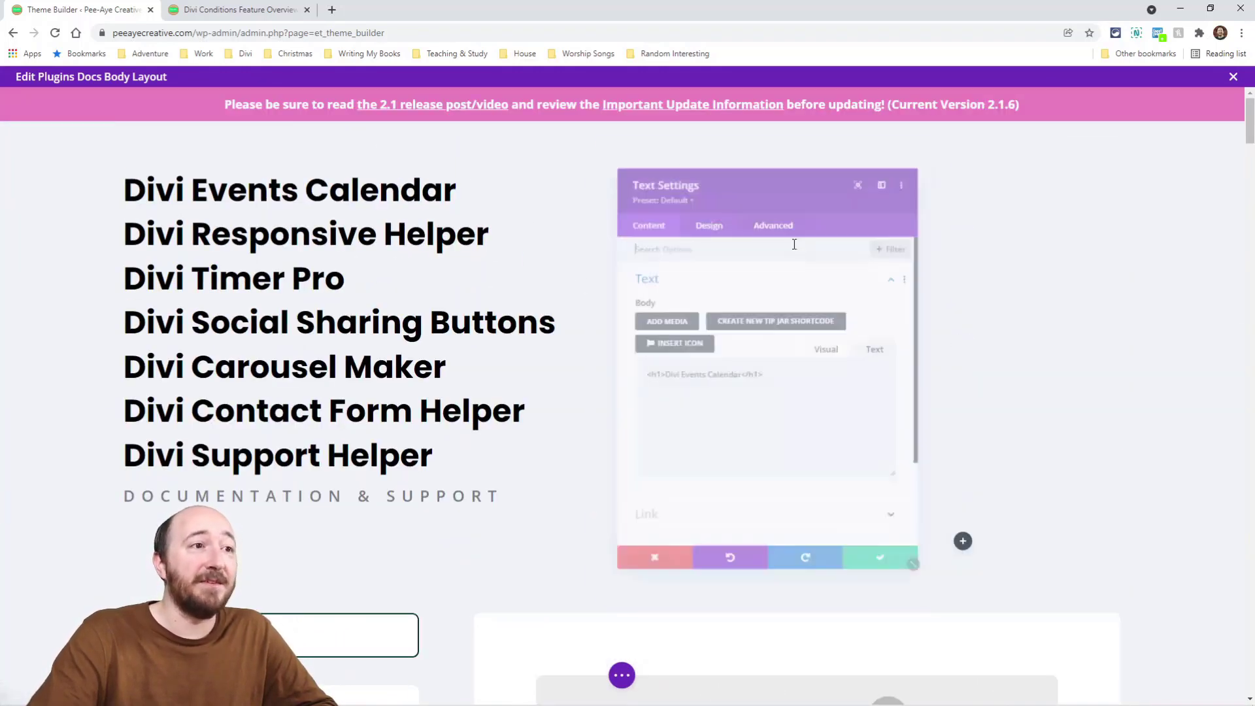
click(765, 211)
click(666, 366)
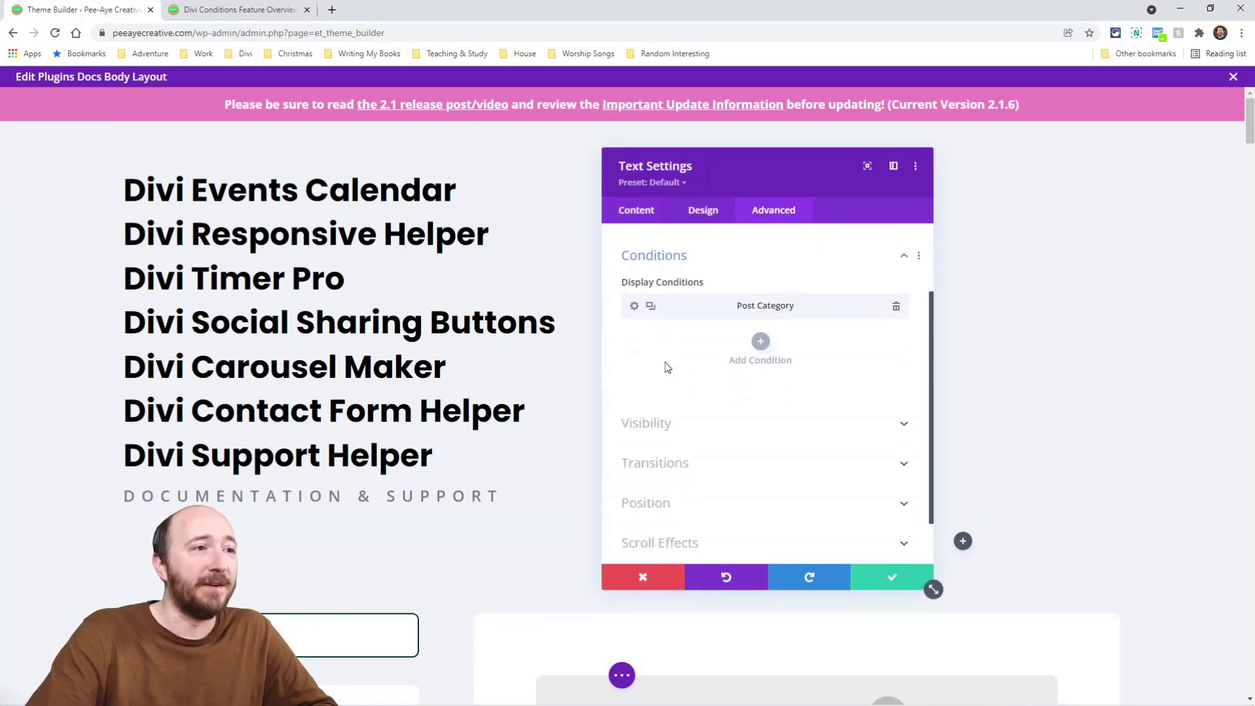
click(634, 293)
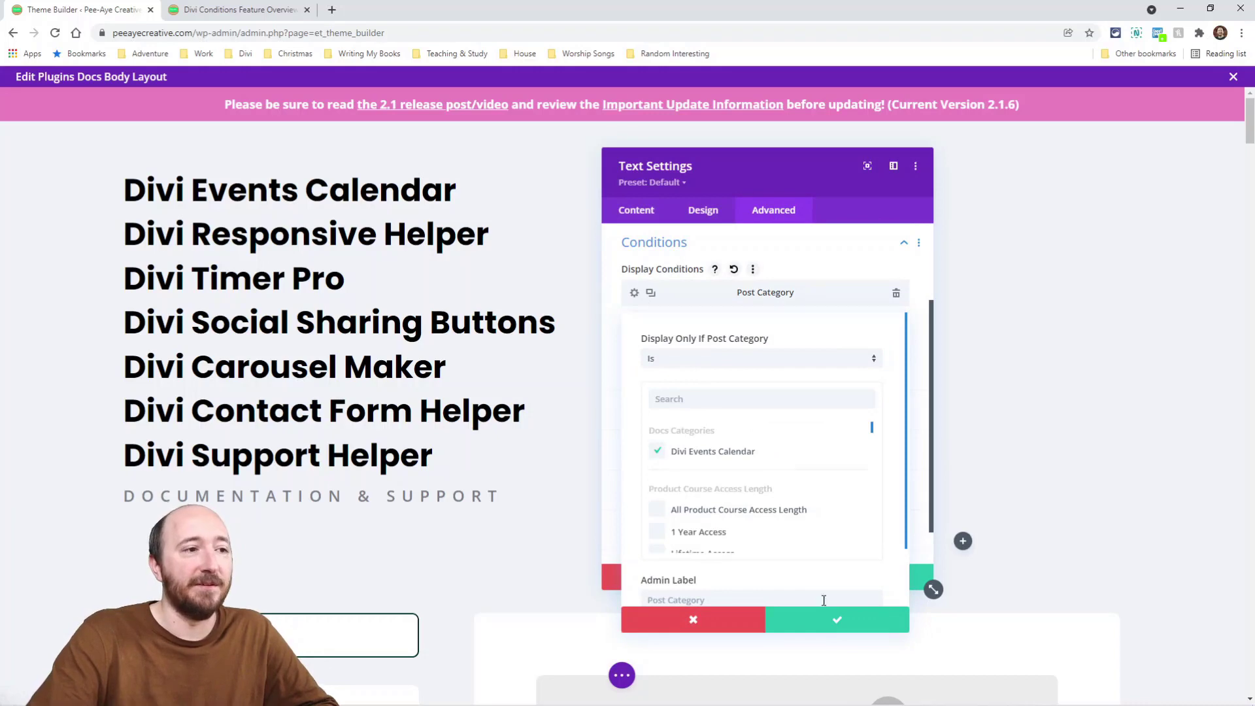
click(836, 619)
click(884, 581)
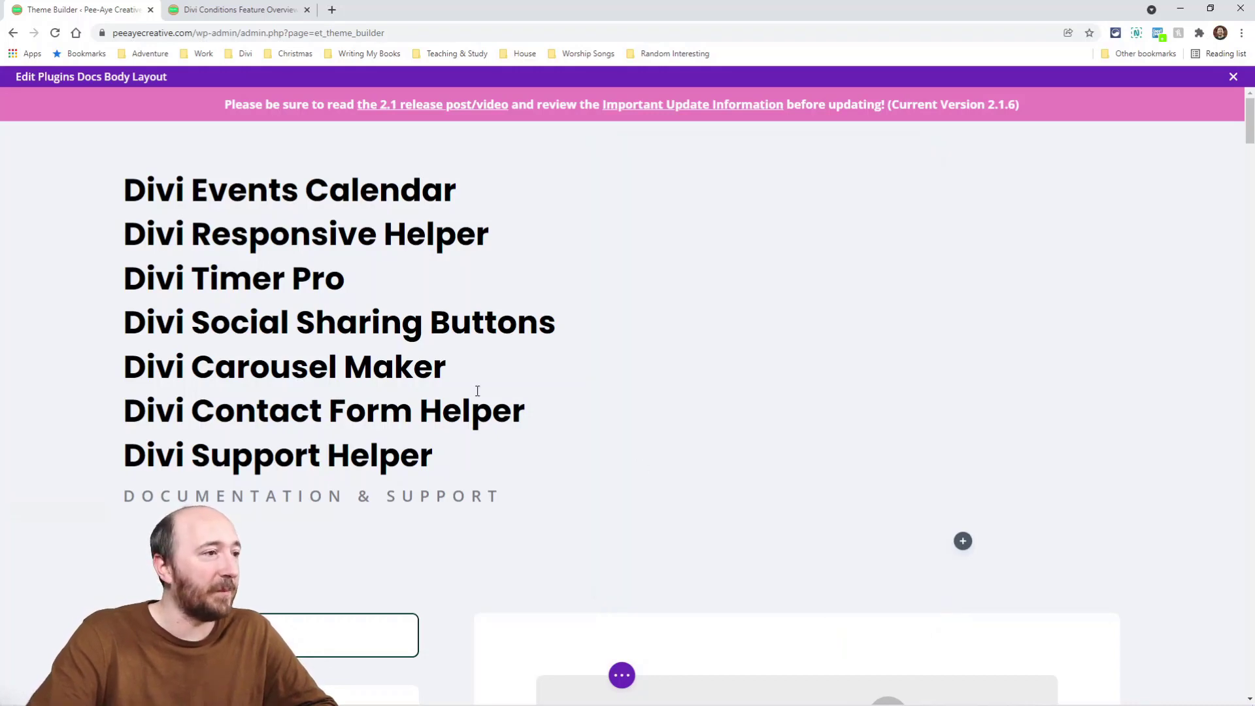
Examine the stacked plugin link lists in the docs sidebar, from General Guides to the Settings and Guides block, and return to the headings.
scroll(513, 440, down, 6)
scroll(515, 443, down, 3)
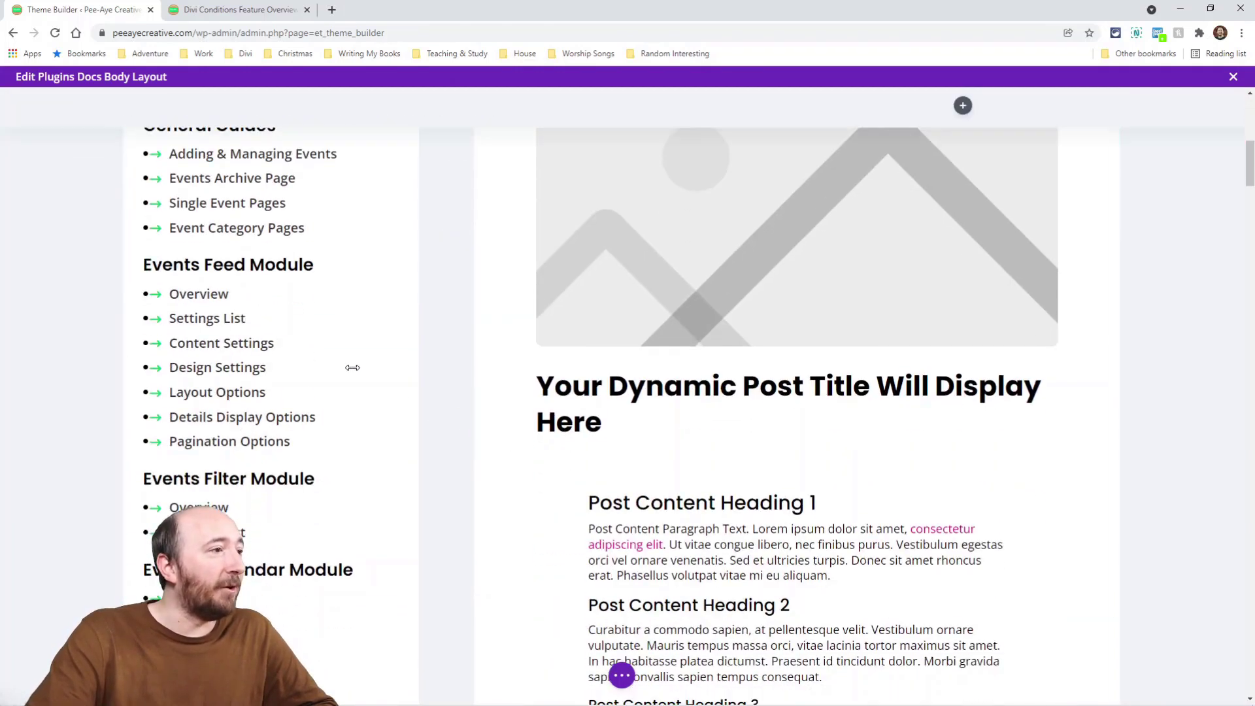
scroll(185, 202, up, 2)
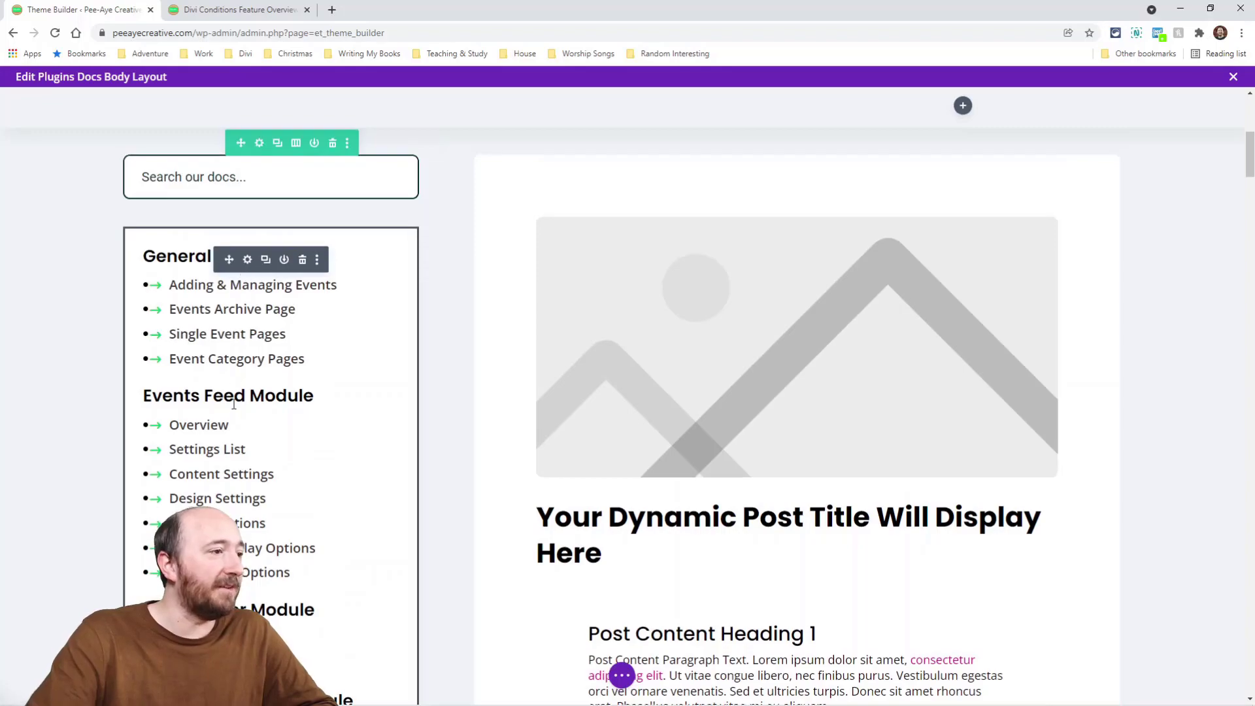
scroll(288, 562, down, 2)
scroll(249, 275, down, 10)
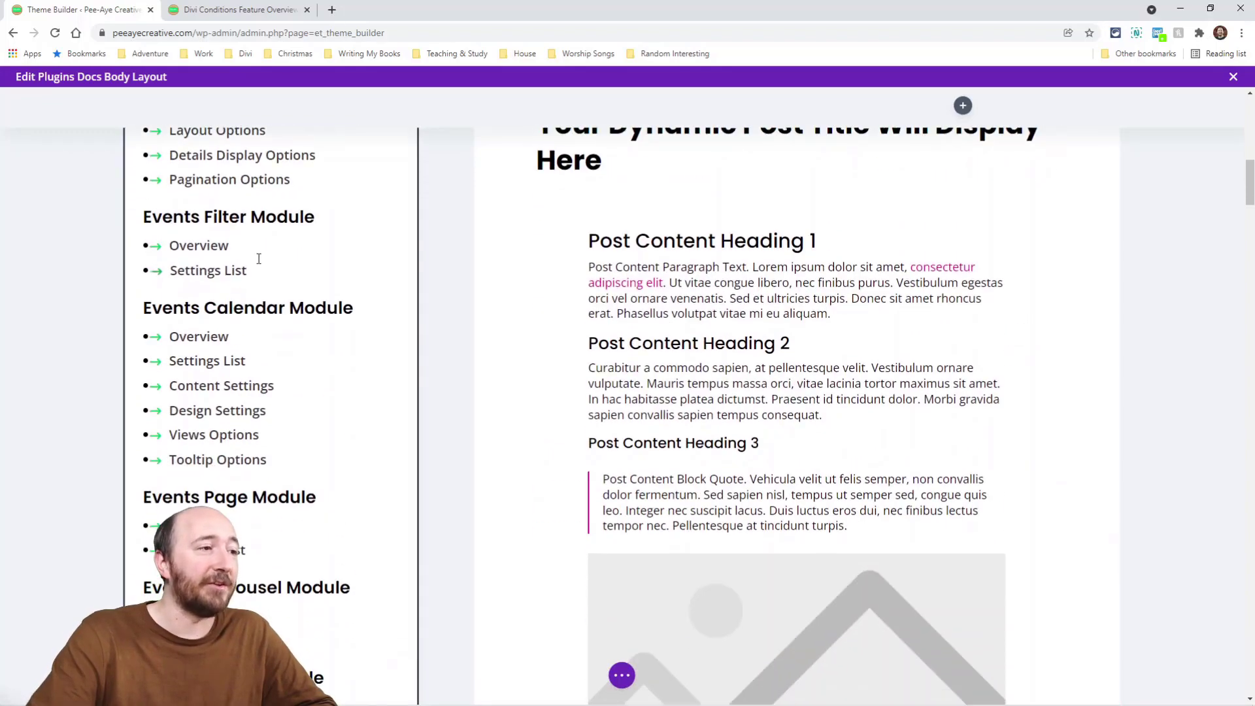
scroll(255, 326, down, 7)
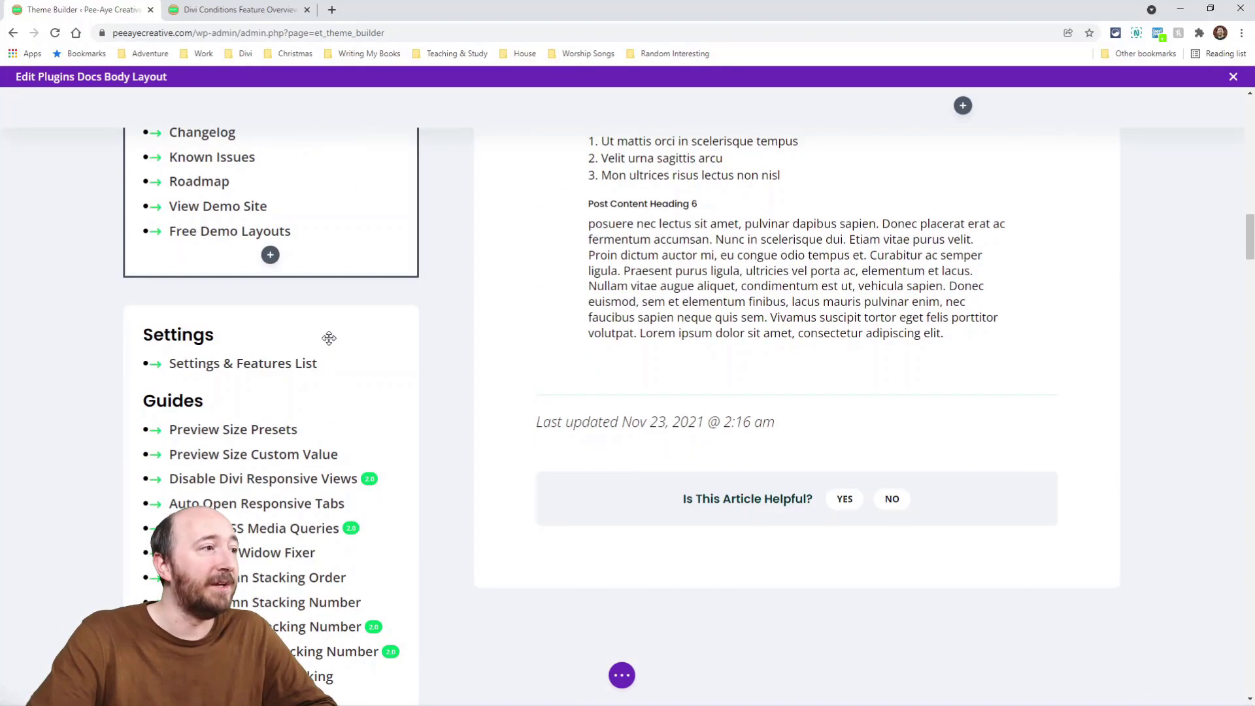
scroll(260, 272, up, 1)
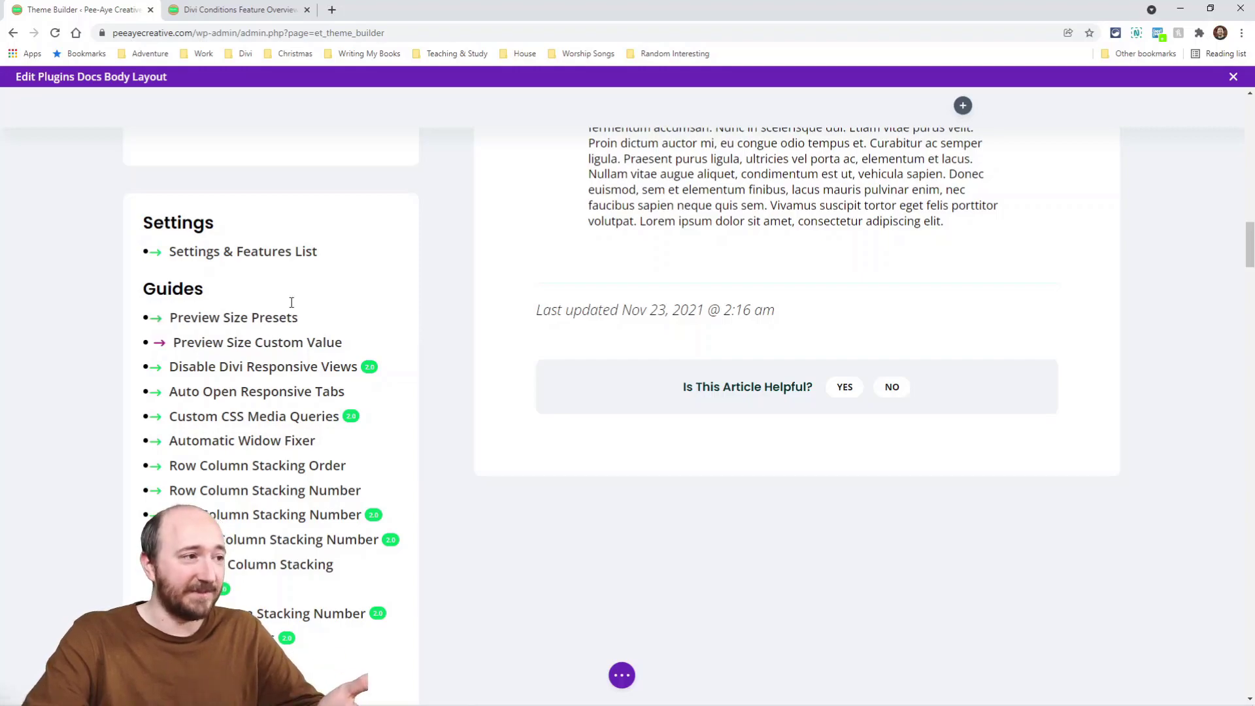
scroll(300, 291, up, 10)
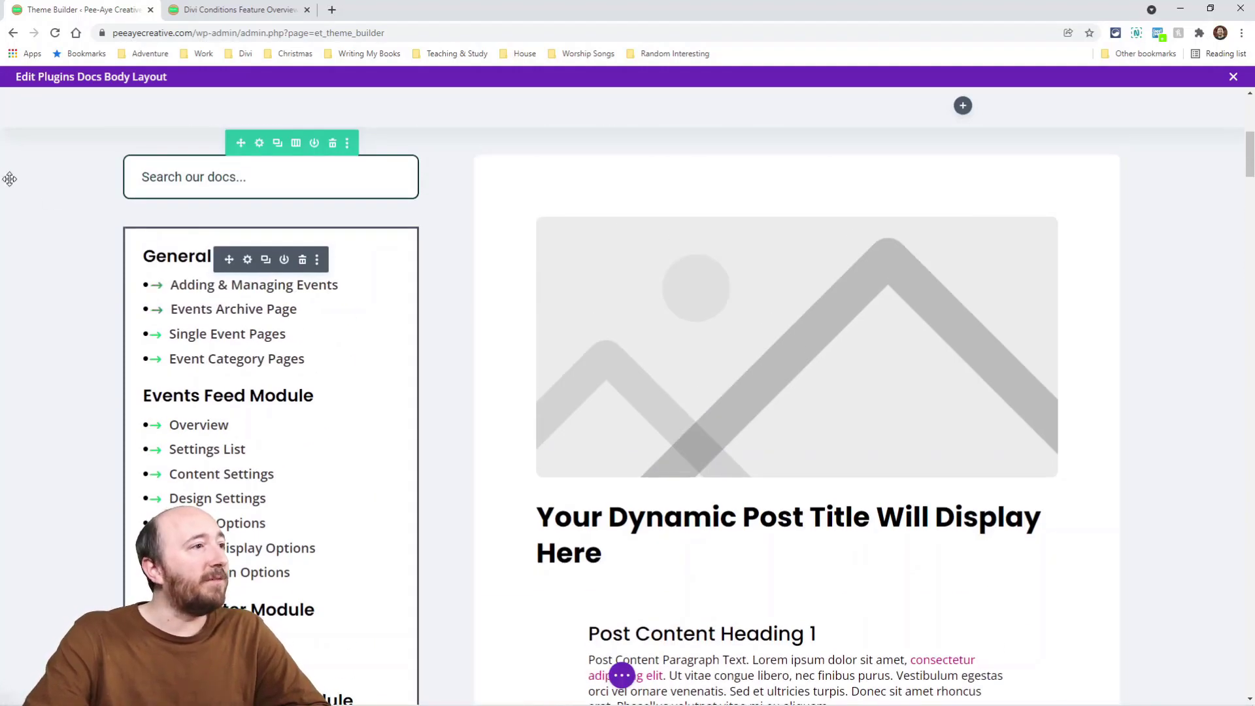
scroll(302, 300, up, 3)
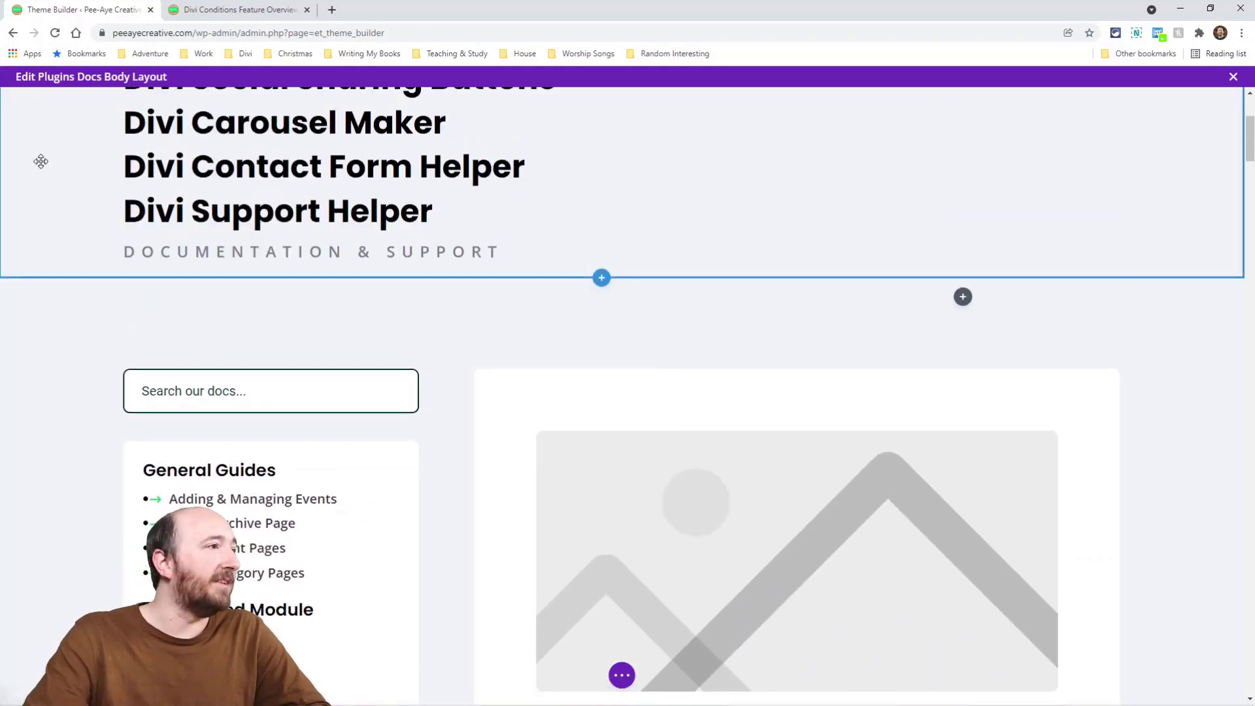
Look through the docs sidebar's stacked plugin link lists, support card and per-plugin Ready To Purchase cards.
scroll(146, 364, up, 3)
scroll(330, 383, down, 2)
scroll(380, 384, down, 9)
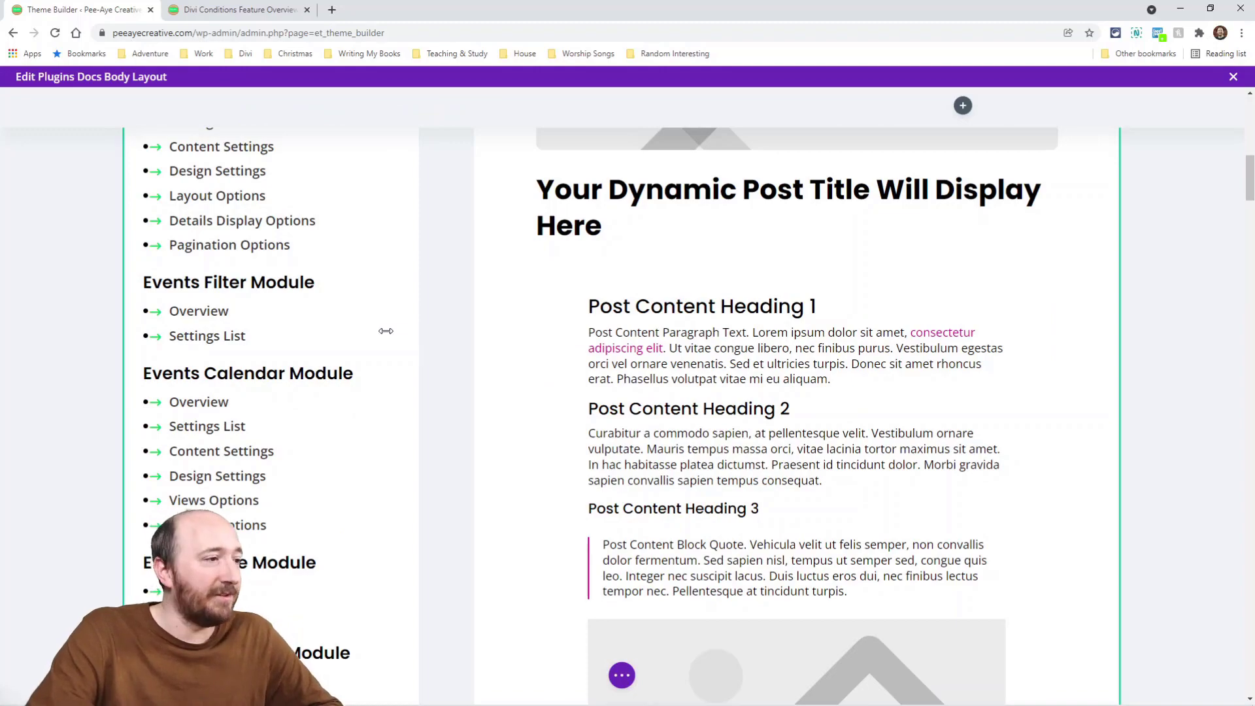
scroll(384, 337, down, 15)
scroll(383, 343, down, 20)
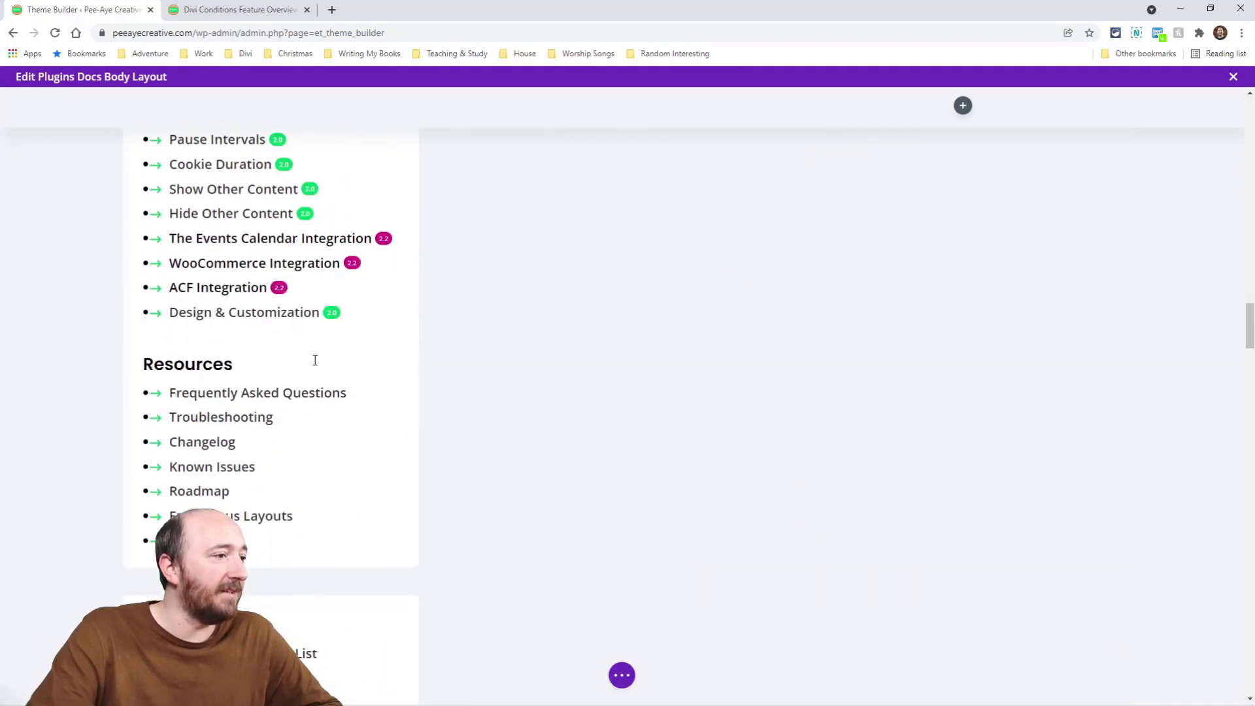
scroll(262, 372, down, 10)
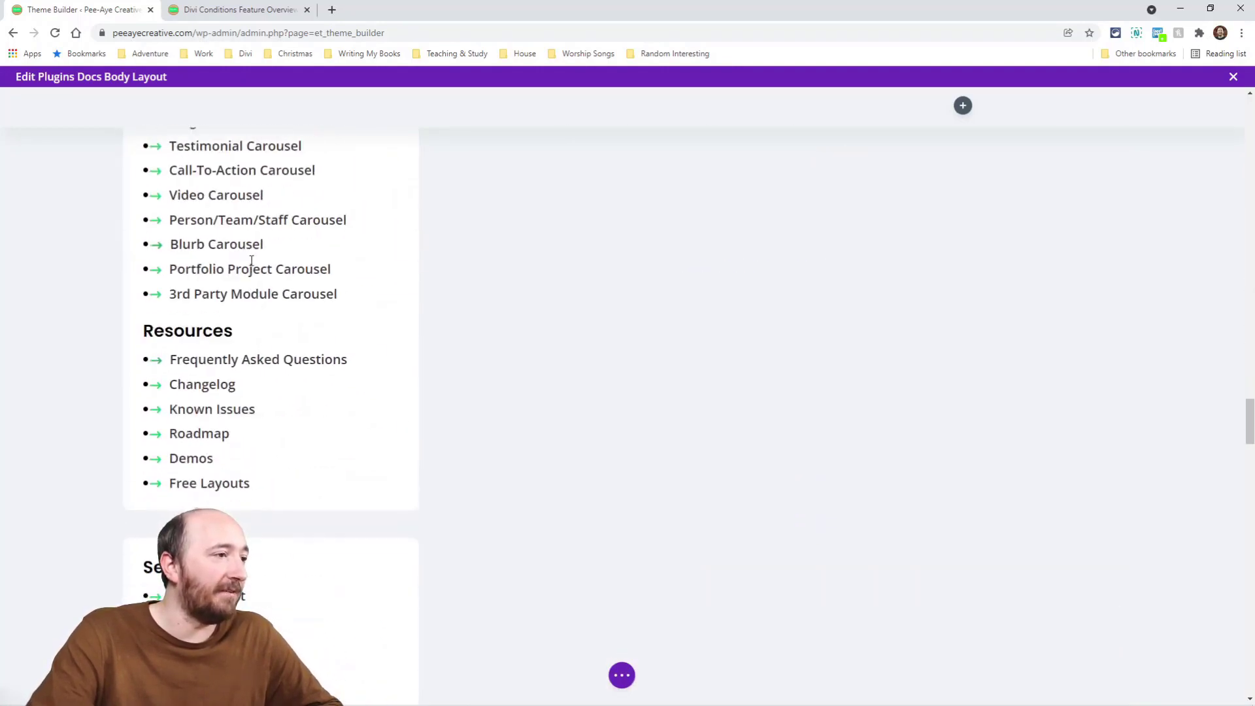
scroll(255, 395, down, 3)
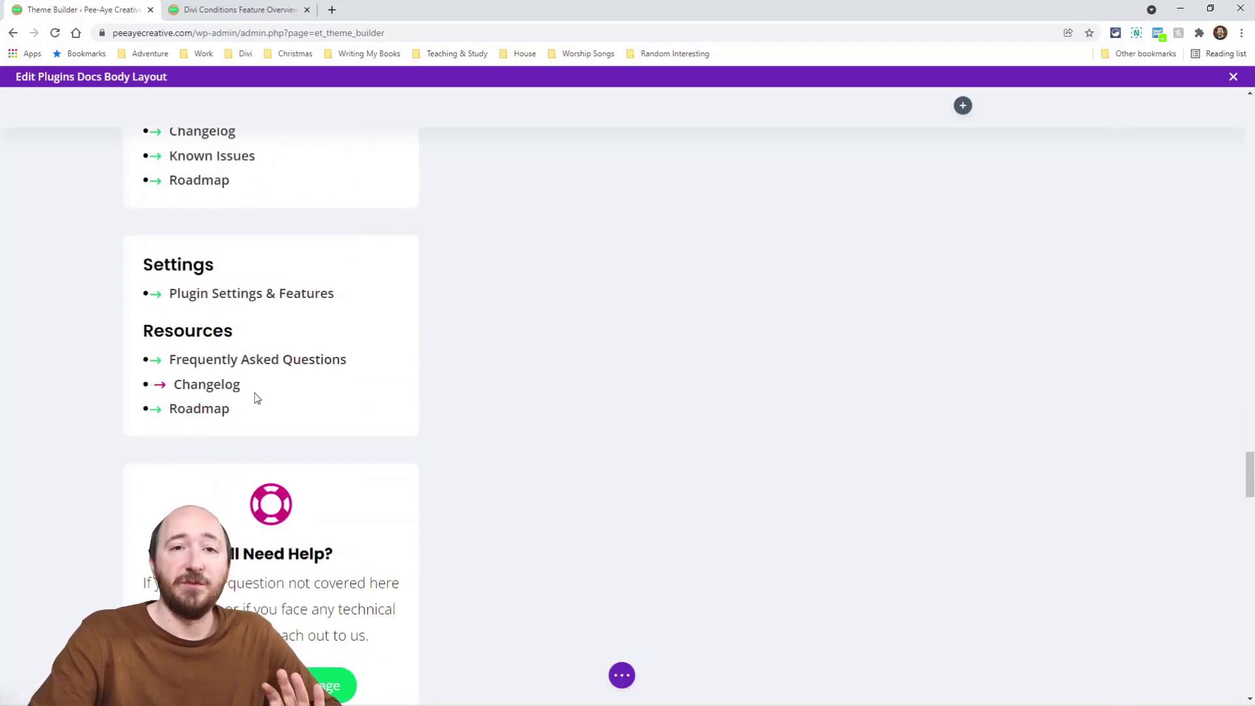
scroll(261, 444, down, 5)
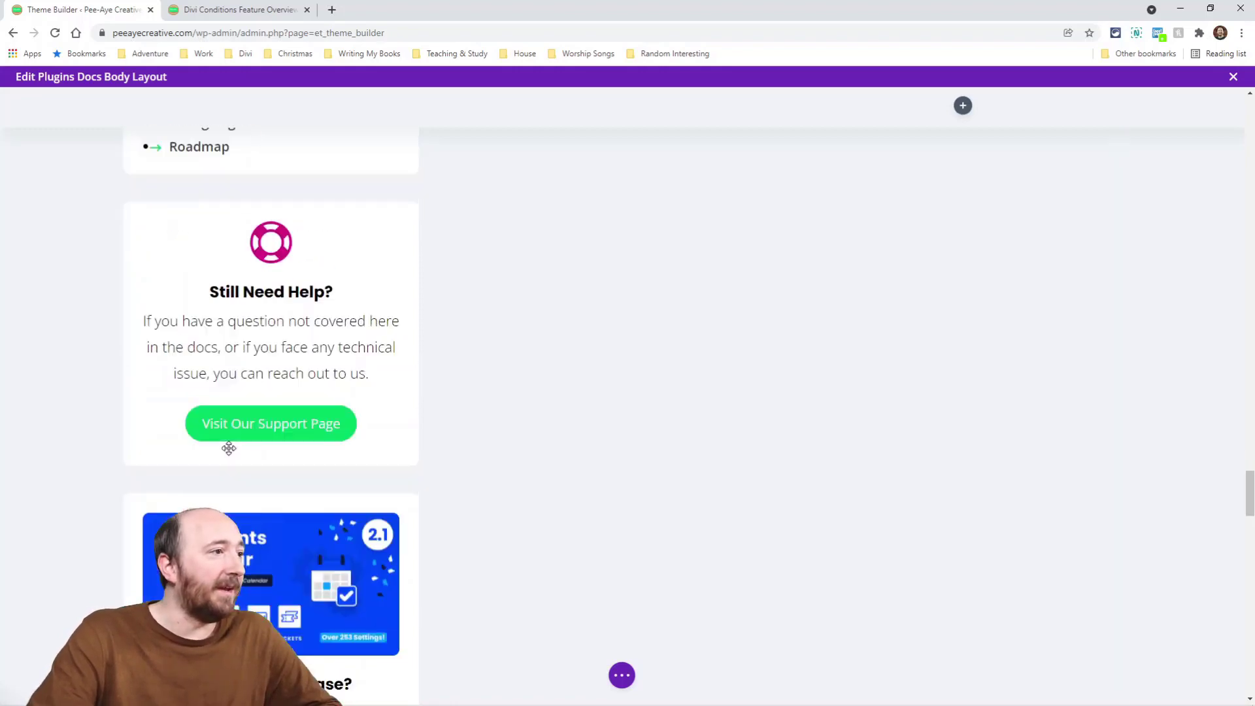
scroll(234, 448, up, 3)
scroll(233, 447, down, 12)
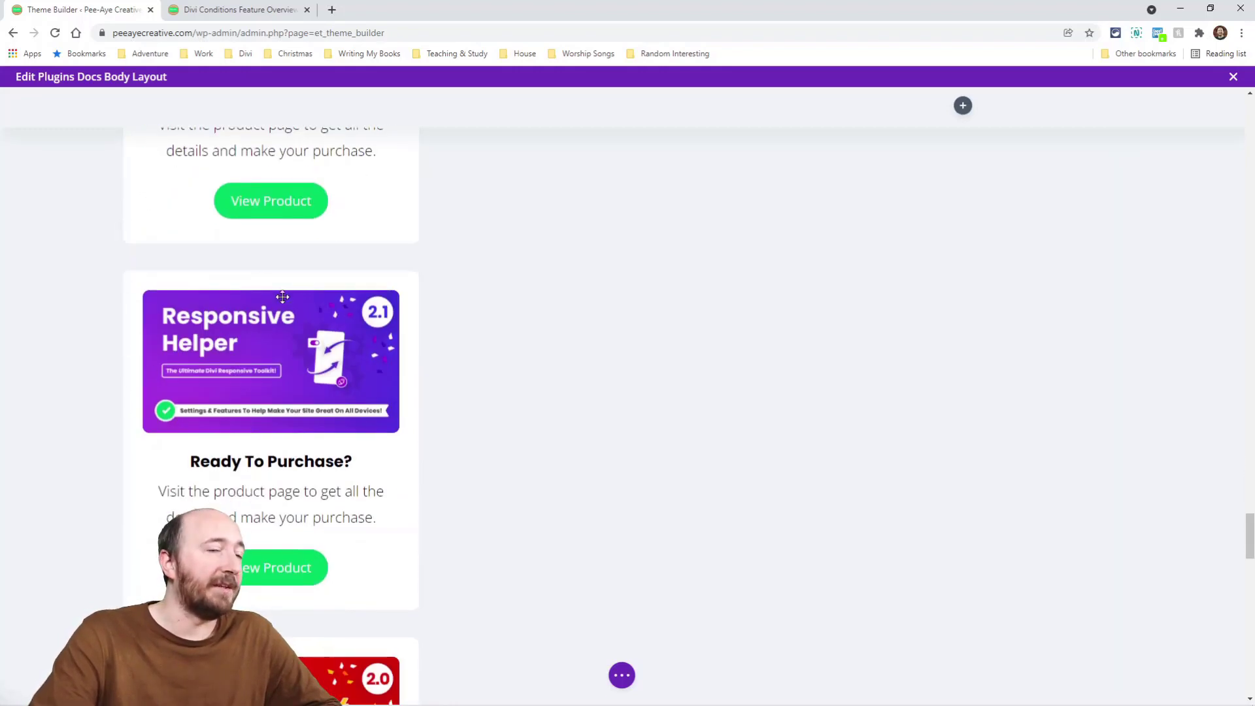
scroll(313, 448, down, 5)
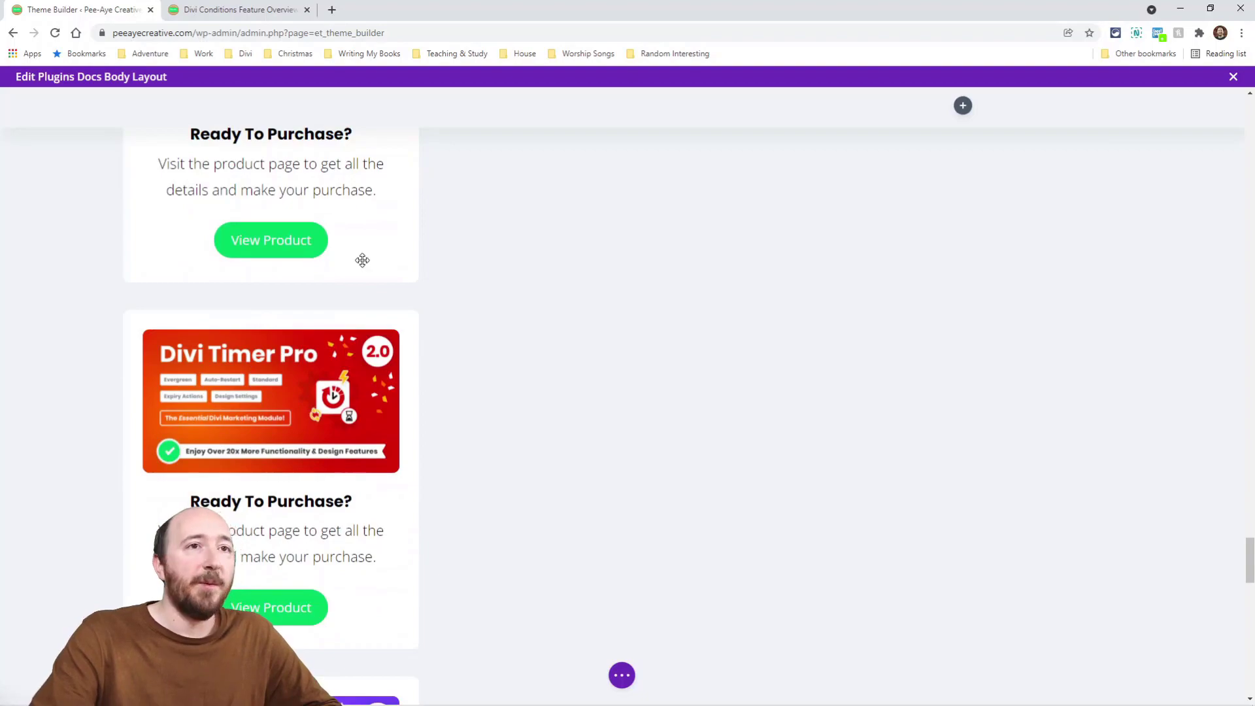
scroll(472, 334, down, 11)
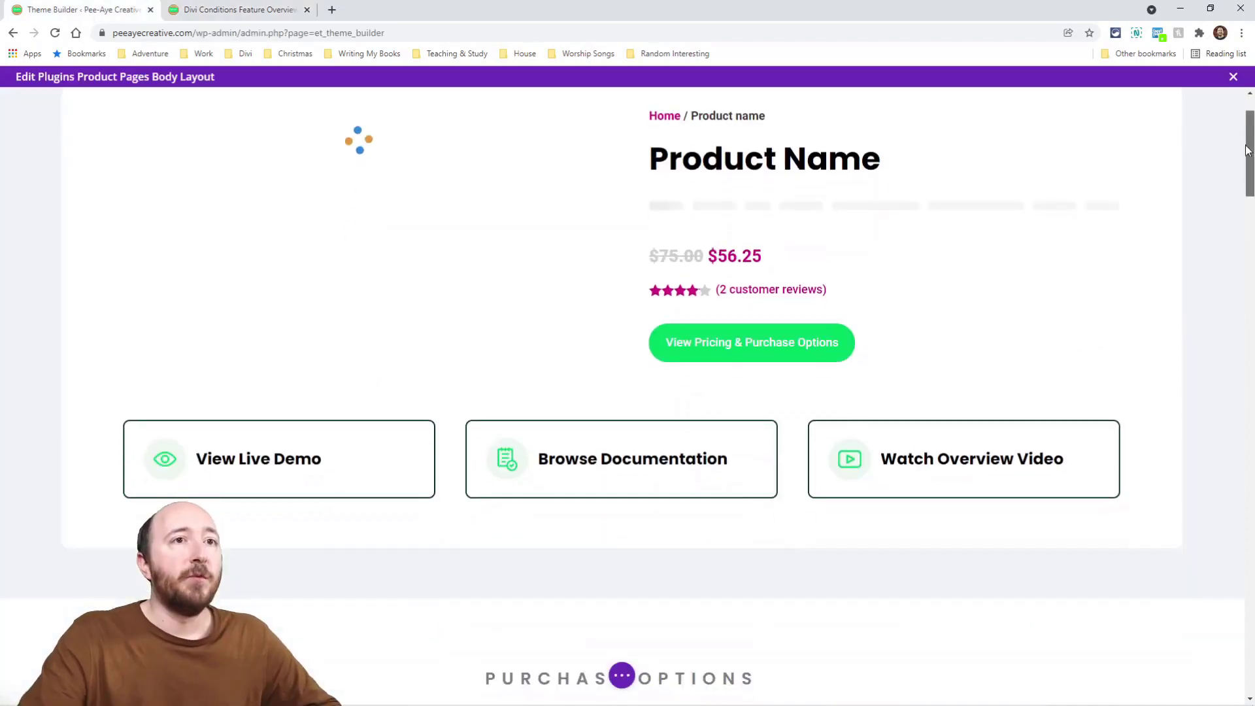
In the Plugins Product Pages body layout, inspect the Single Plugin heading's Post Category display condition, then discard out of its text settings.
scroll(1248, 205, down, 8)
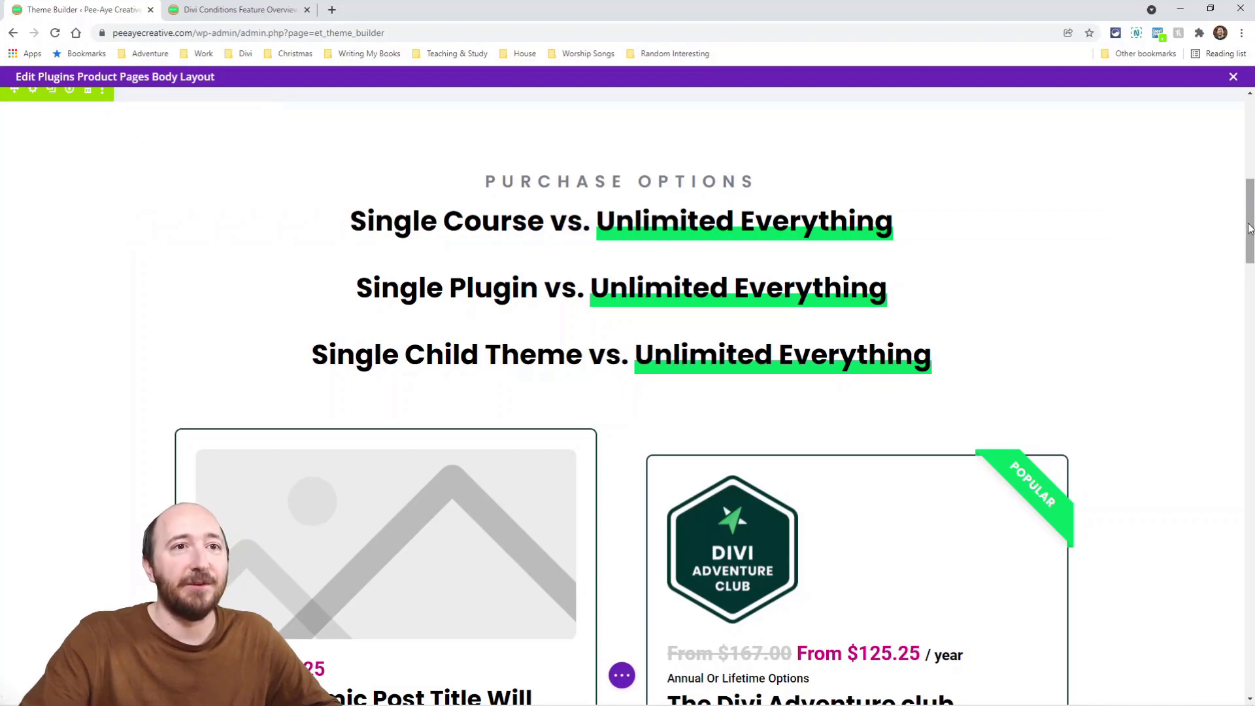
mouse_move(1249, 230)
mouse_down()
mouse_move(1242, 277)
mouse_move(1247, 227)
mouse_up()
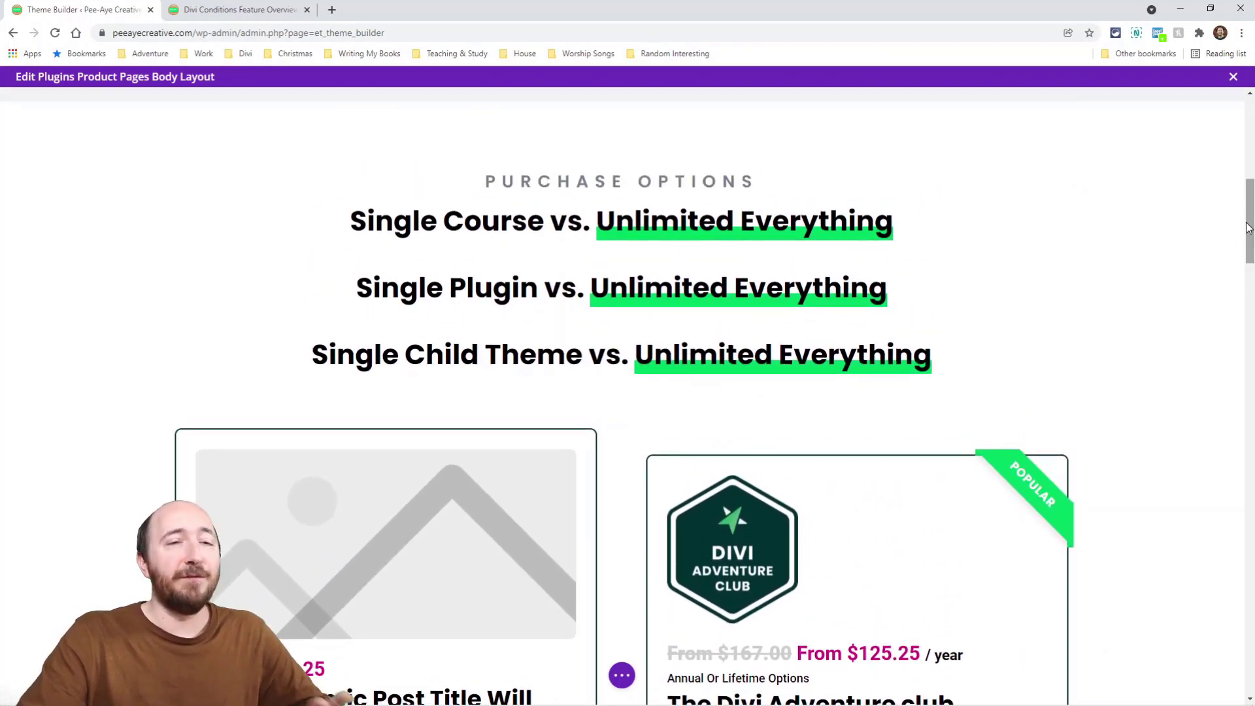
mouse_move(652, 226)
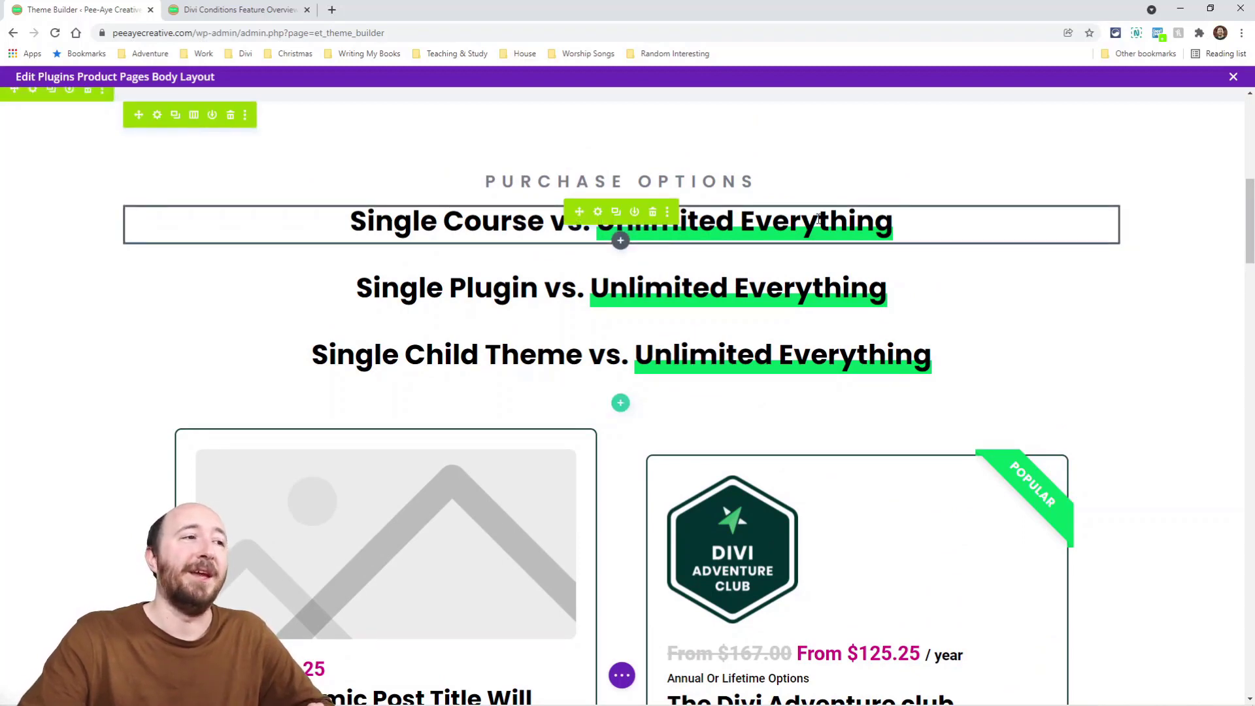
mouse_move(466, 288)
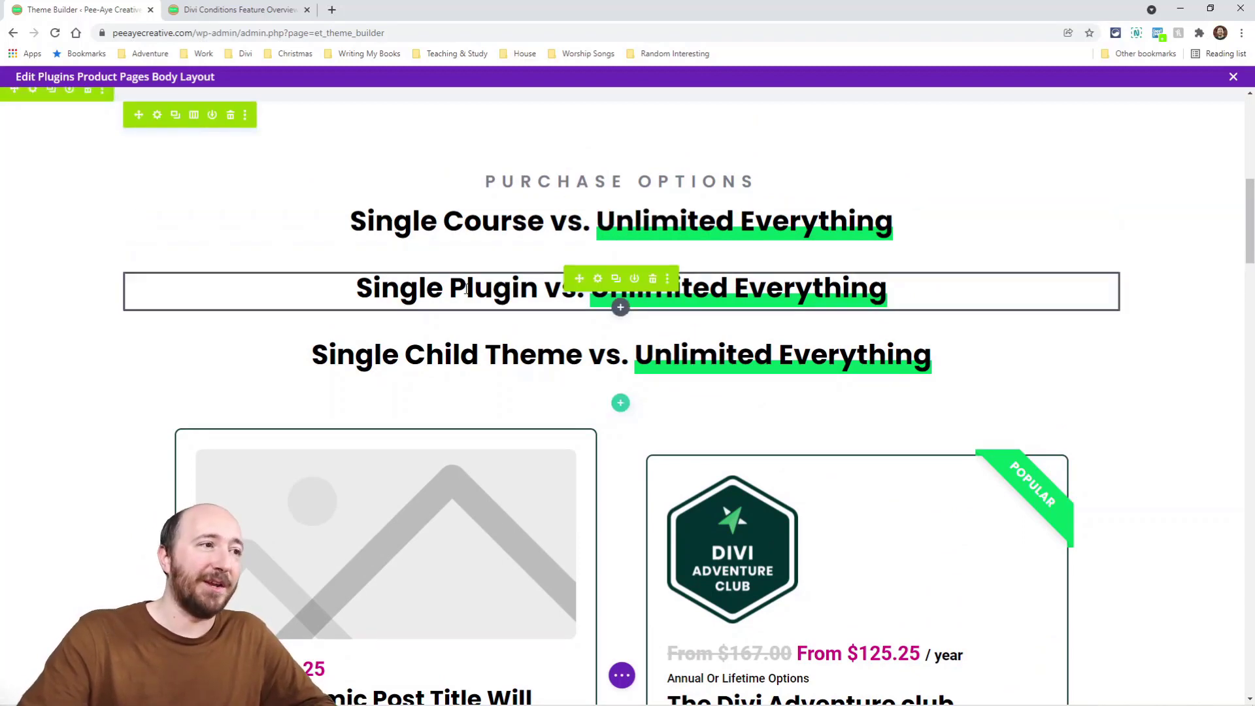
click(597, 282)
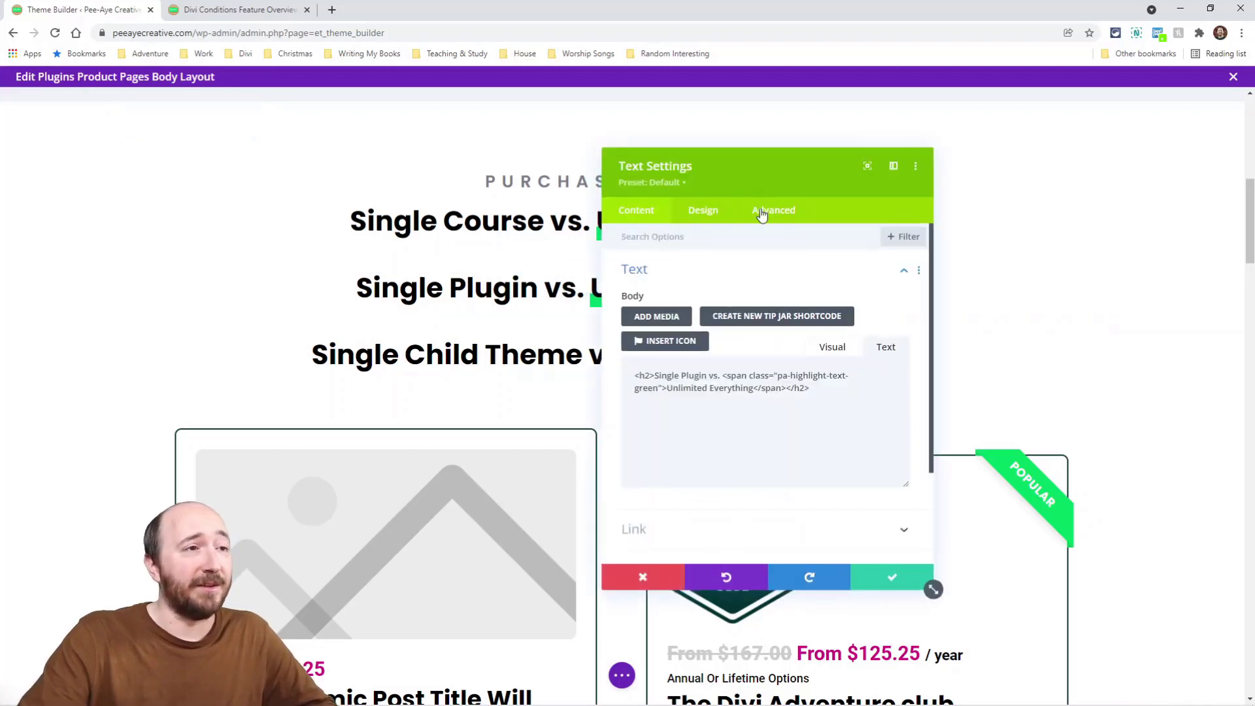
click(761, 214)
click(665, 347)
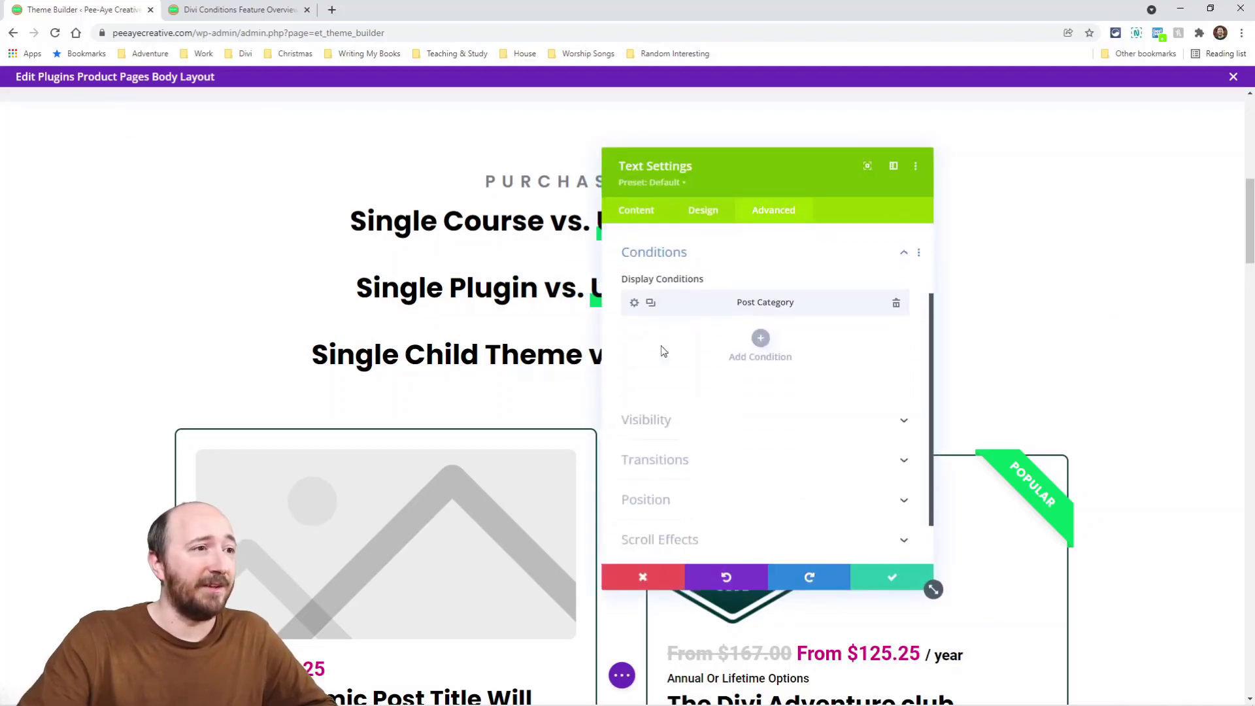
click(634, 292)
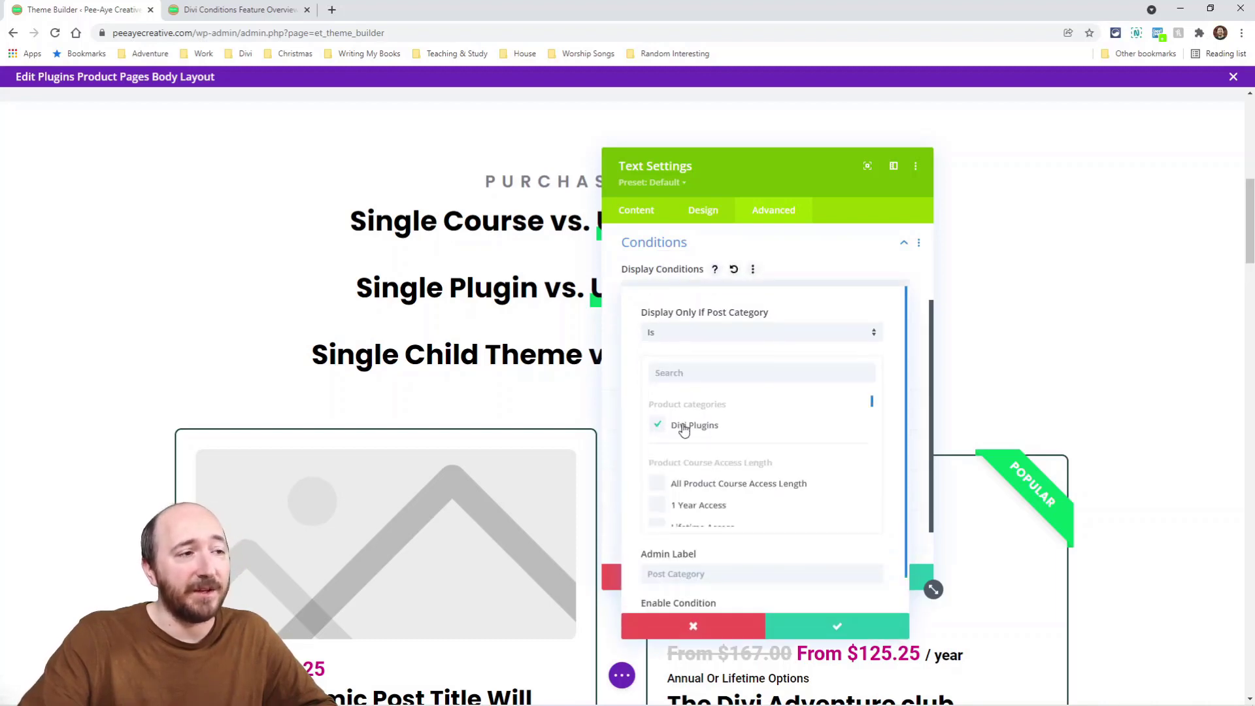
click(660, 629)
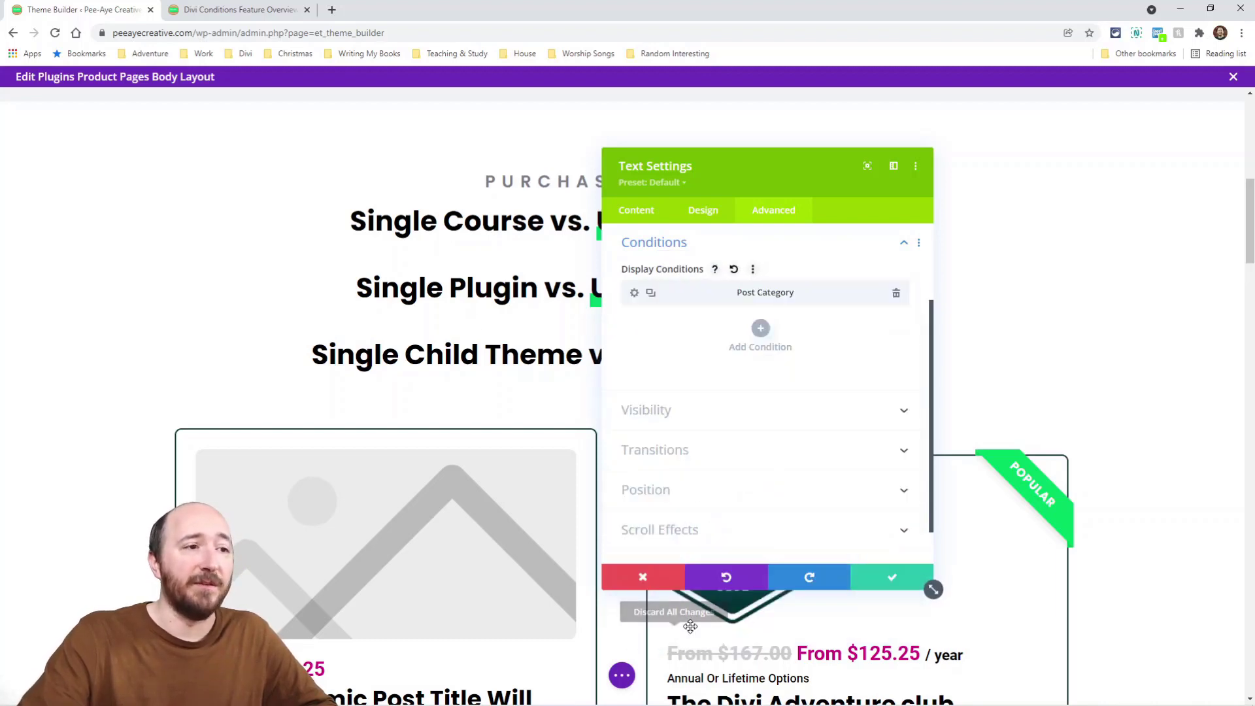
click(644, 580)
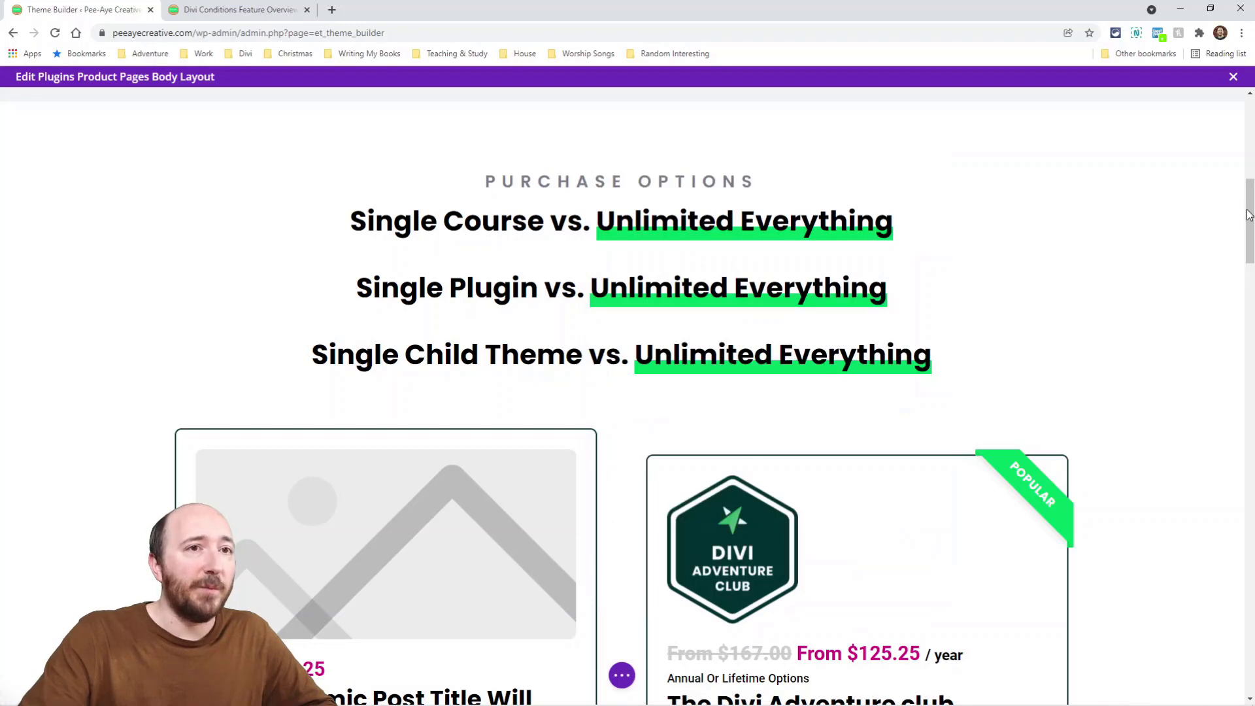
Inspect the Post Category display condition on the Select An Option text in the purchase card, then close its settings without changes.
drag(1249, 213, 1250, 261)
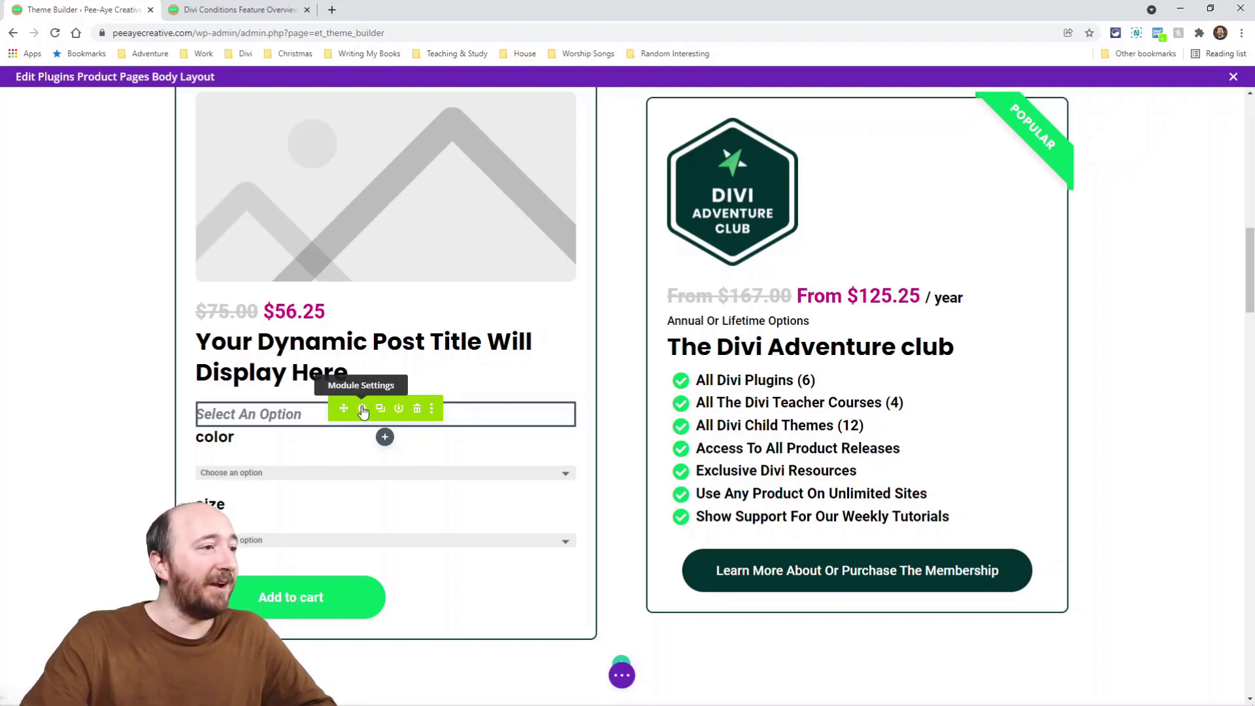
click(363, 410)
click(773, 211)
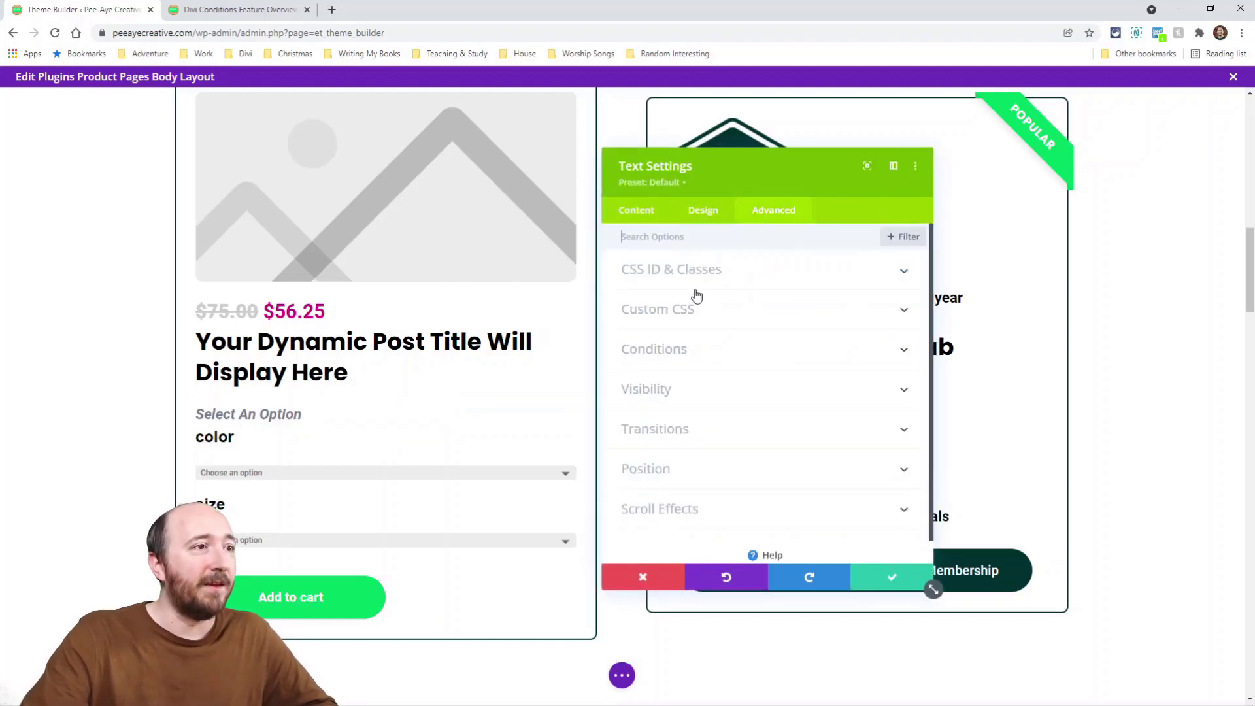
click(657, 348)
click(632, 293)
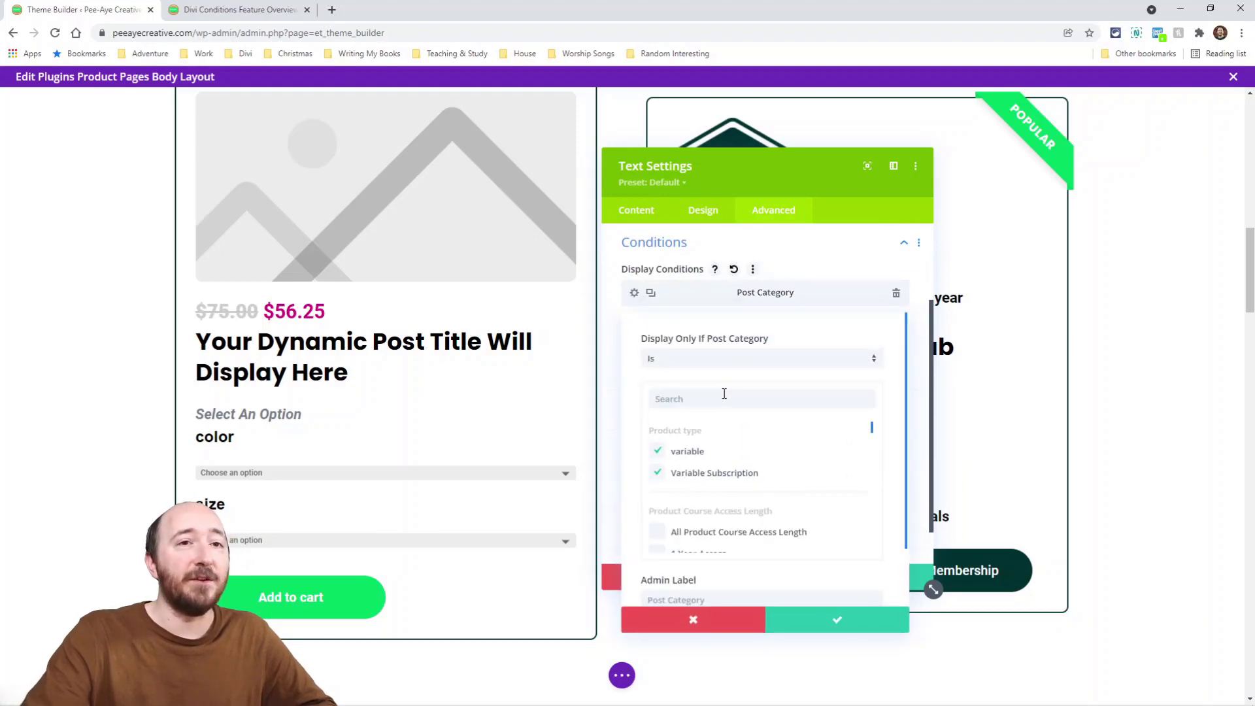
mouse_move(805, 299)
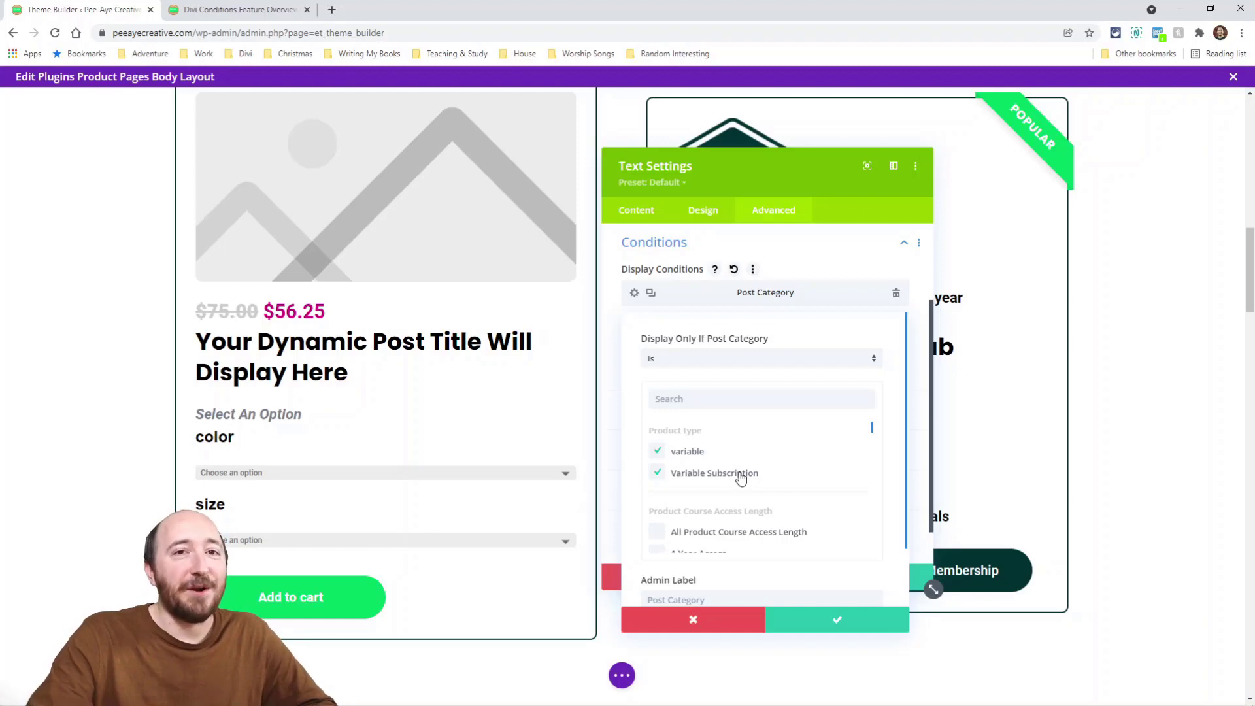
click(679, 625)
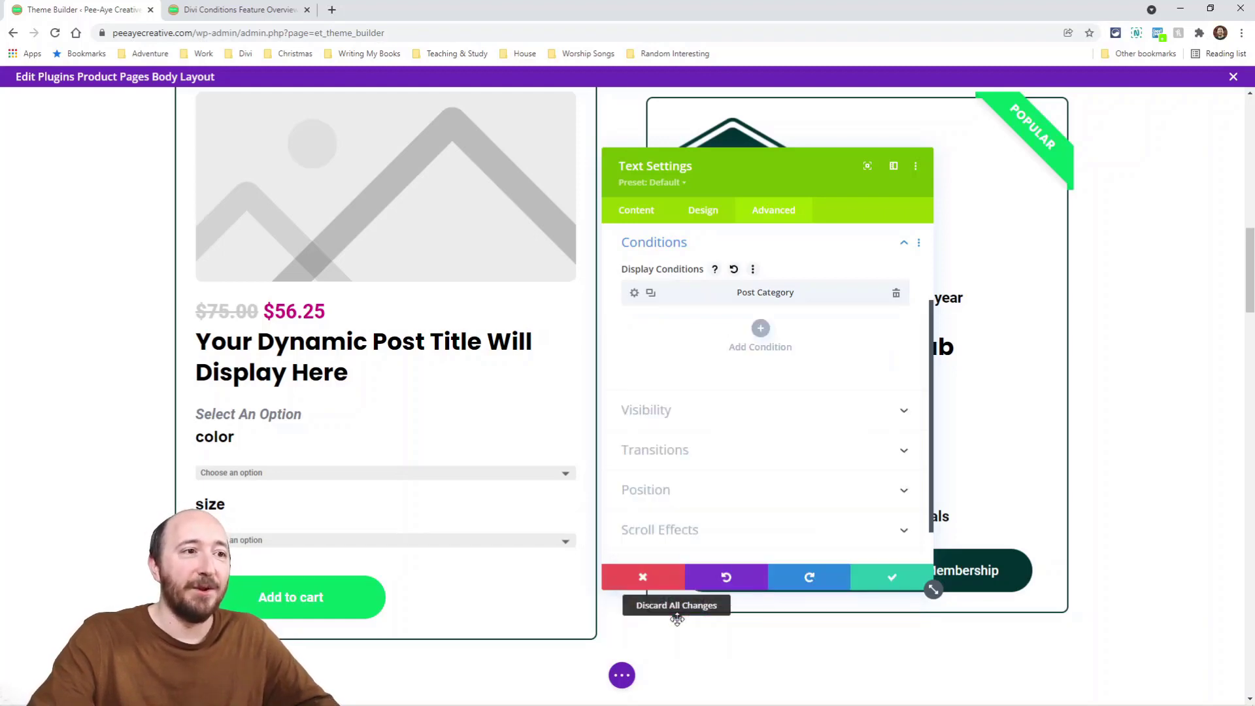
click(643, 580)
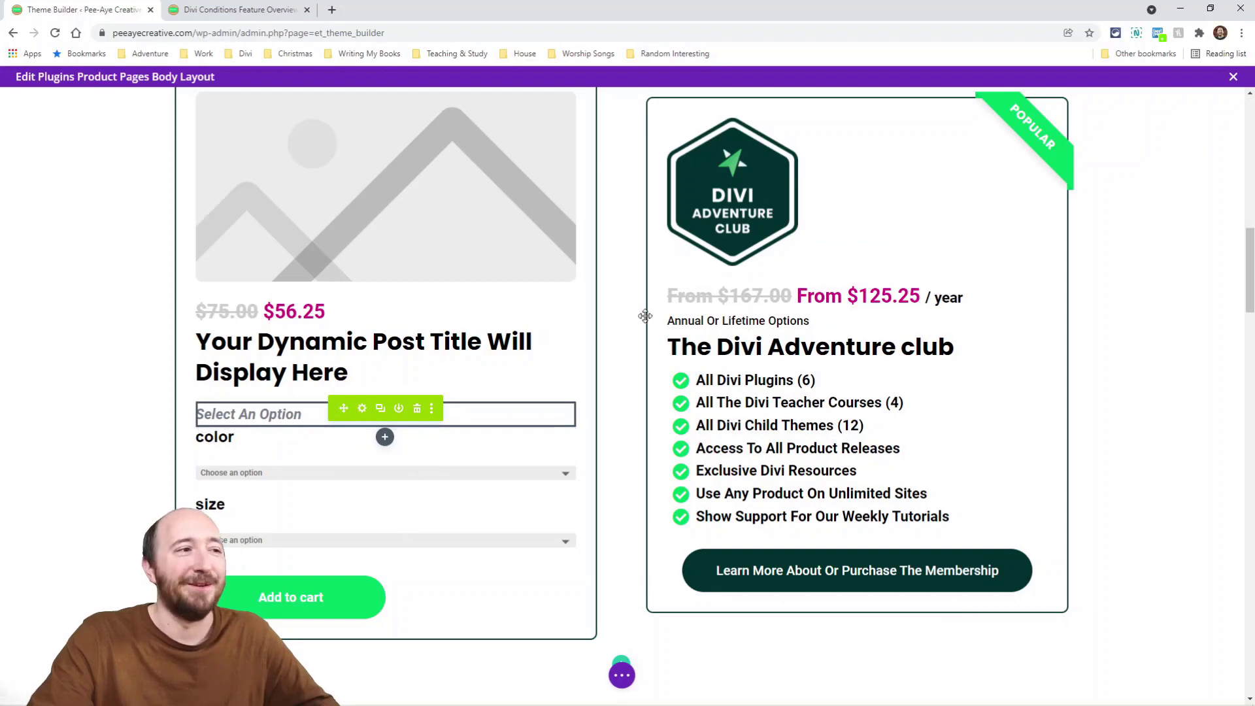
Check the article's promo bar use case, then inspect the first Date & Time display condition on the global header's promo section.
key(ctrl+Tab)
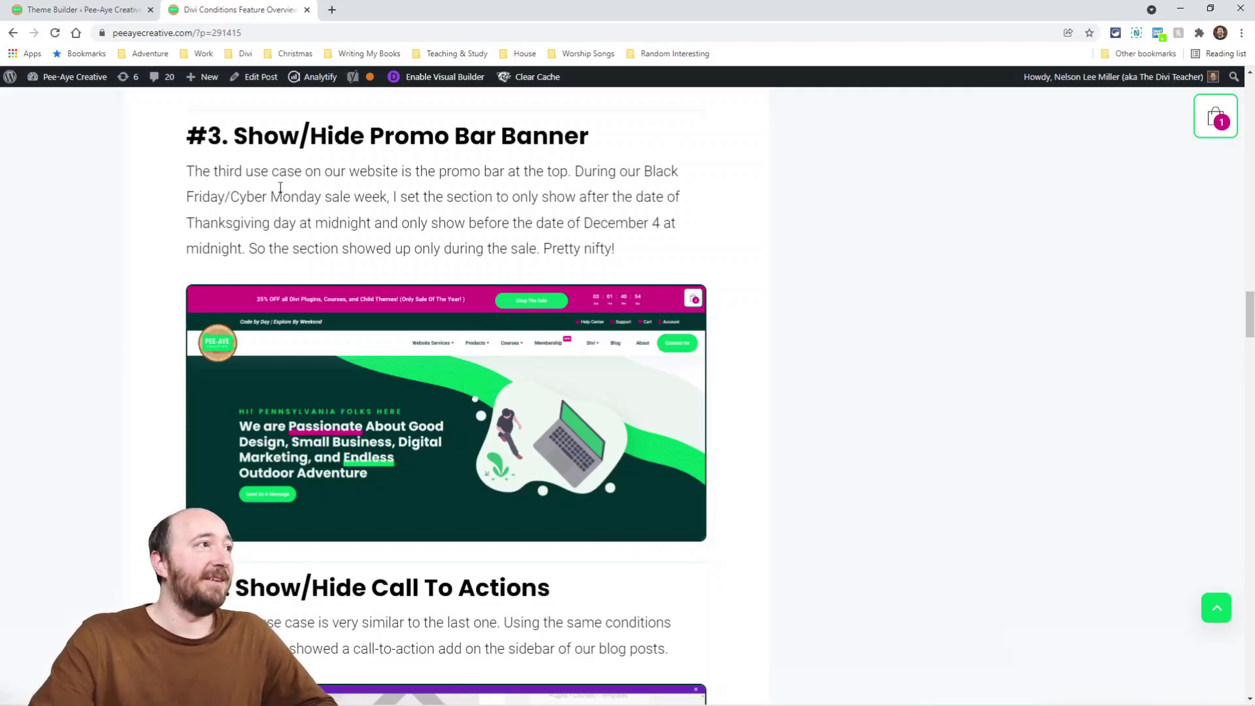
click(49, 10)
mouse_move(33, 105)
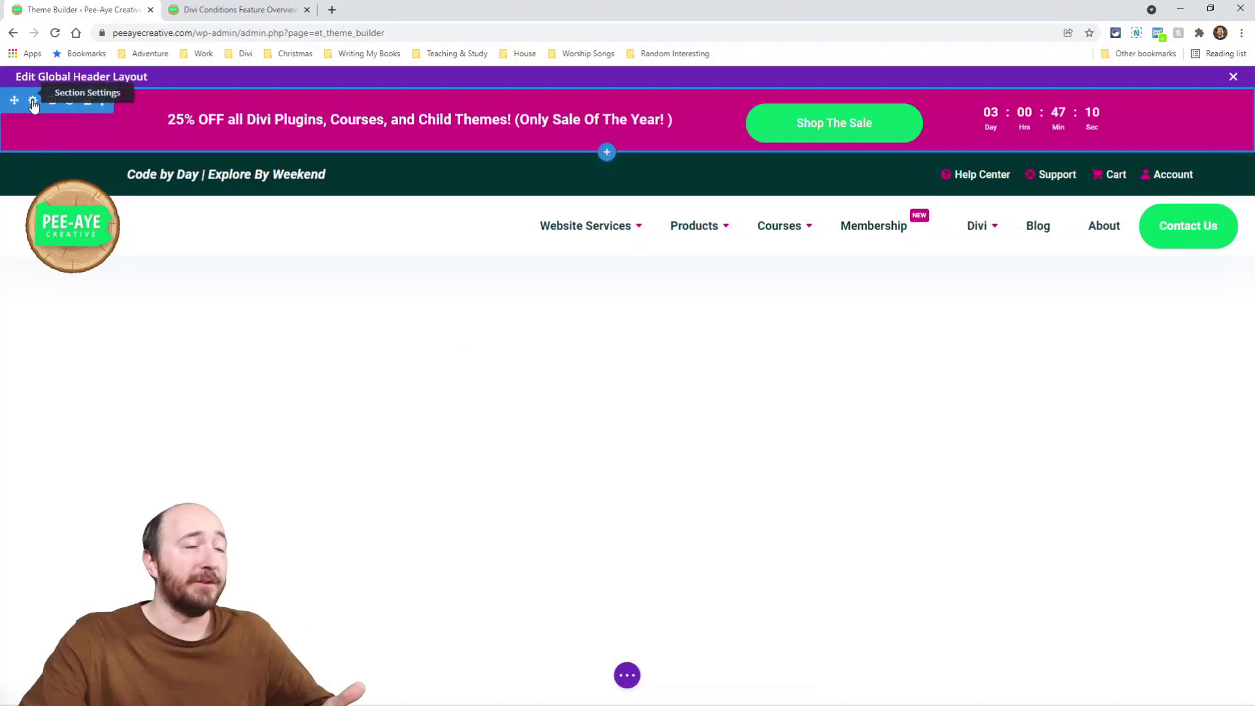
click(32, 102)
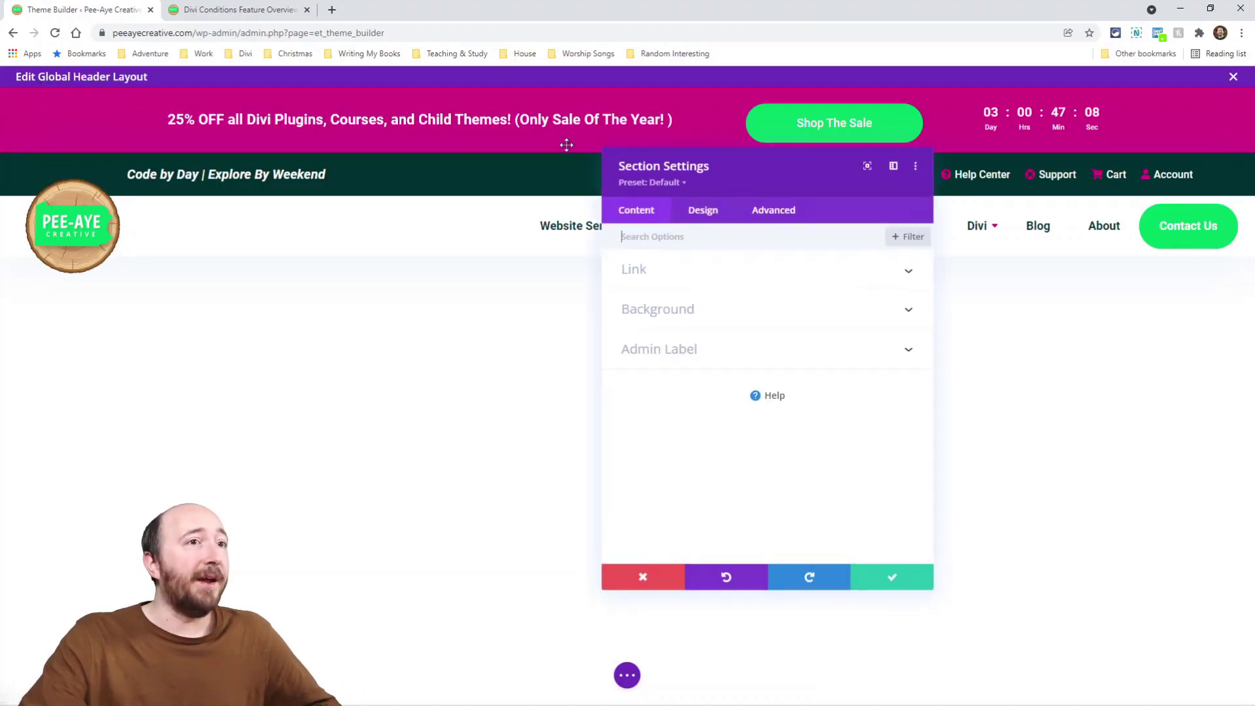
click(772, 218)
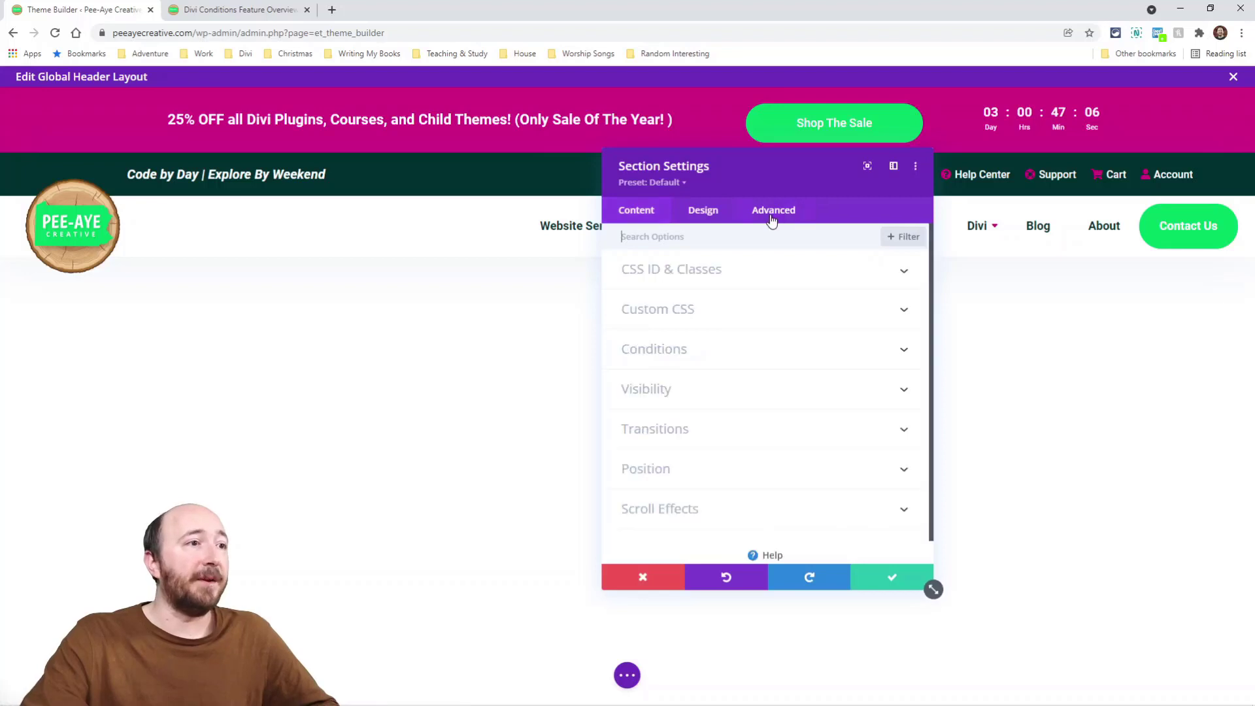
click(648, 350)
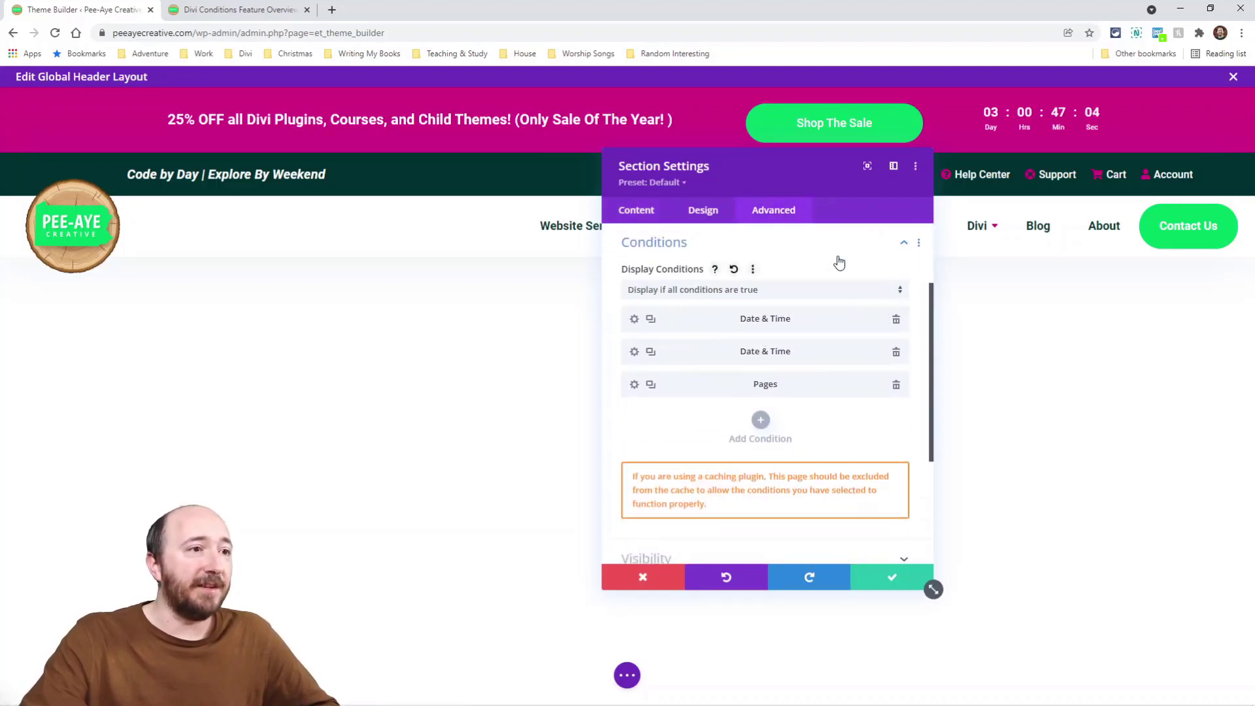
click(634, 320)
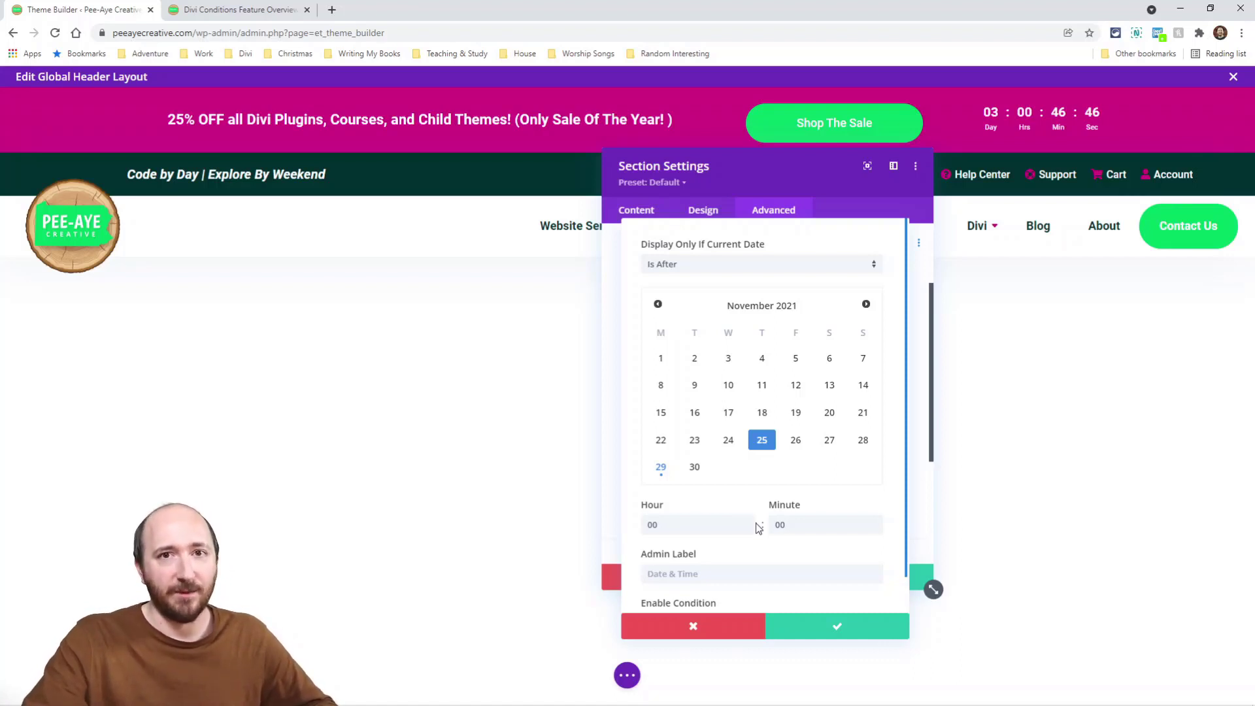
click(827, 625)
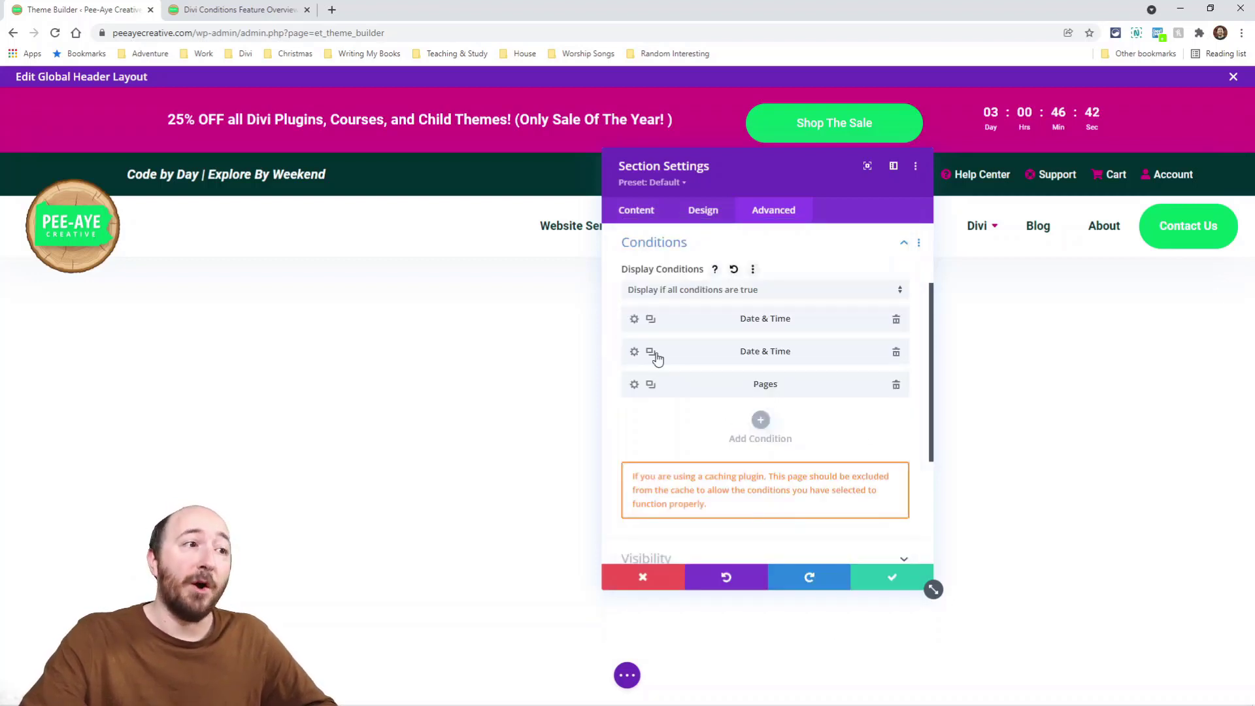
Set the promo section's second Date & Time condition to before December 4, 2021, and review its Pages condition.
click(634, 355)
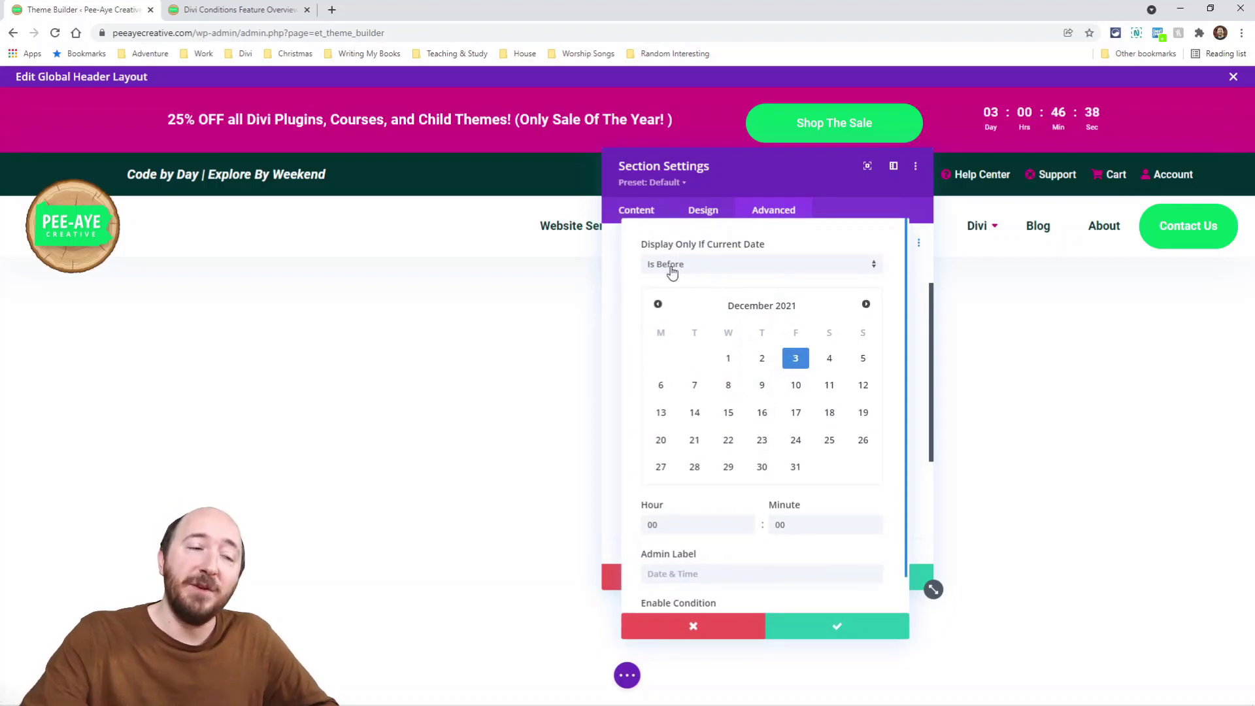
click(831, 361)
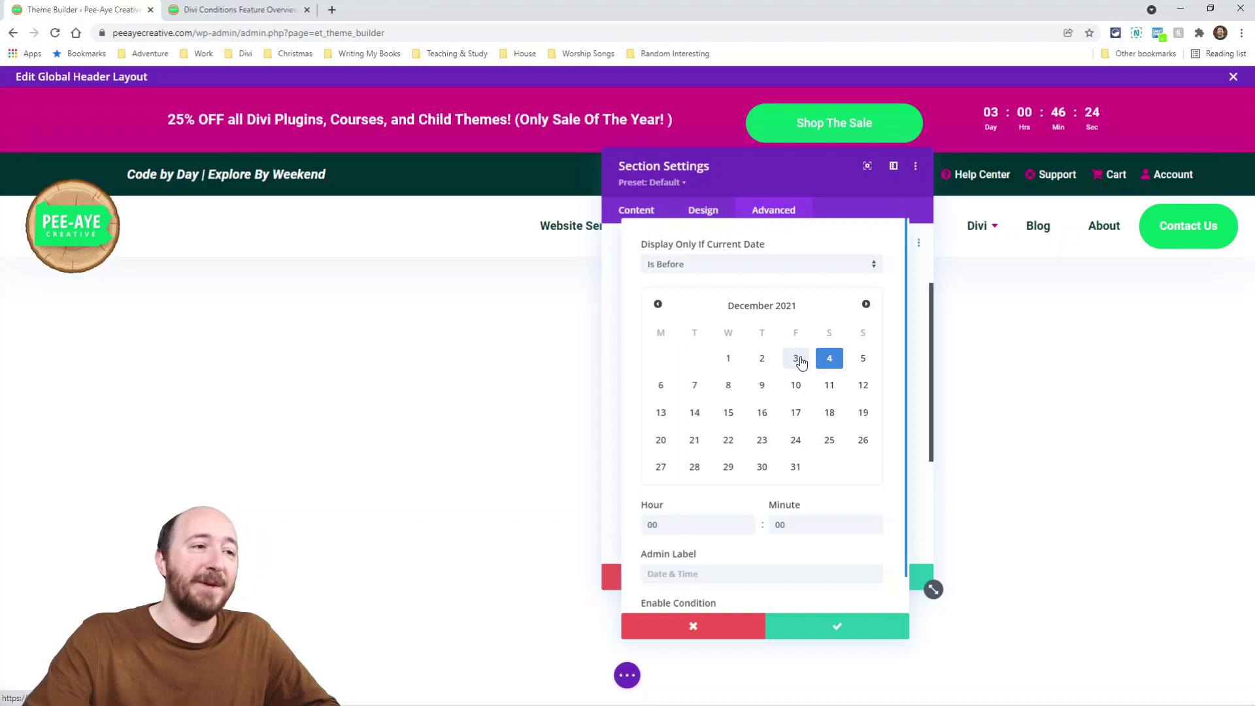
click(830, 631)
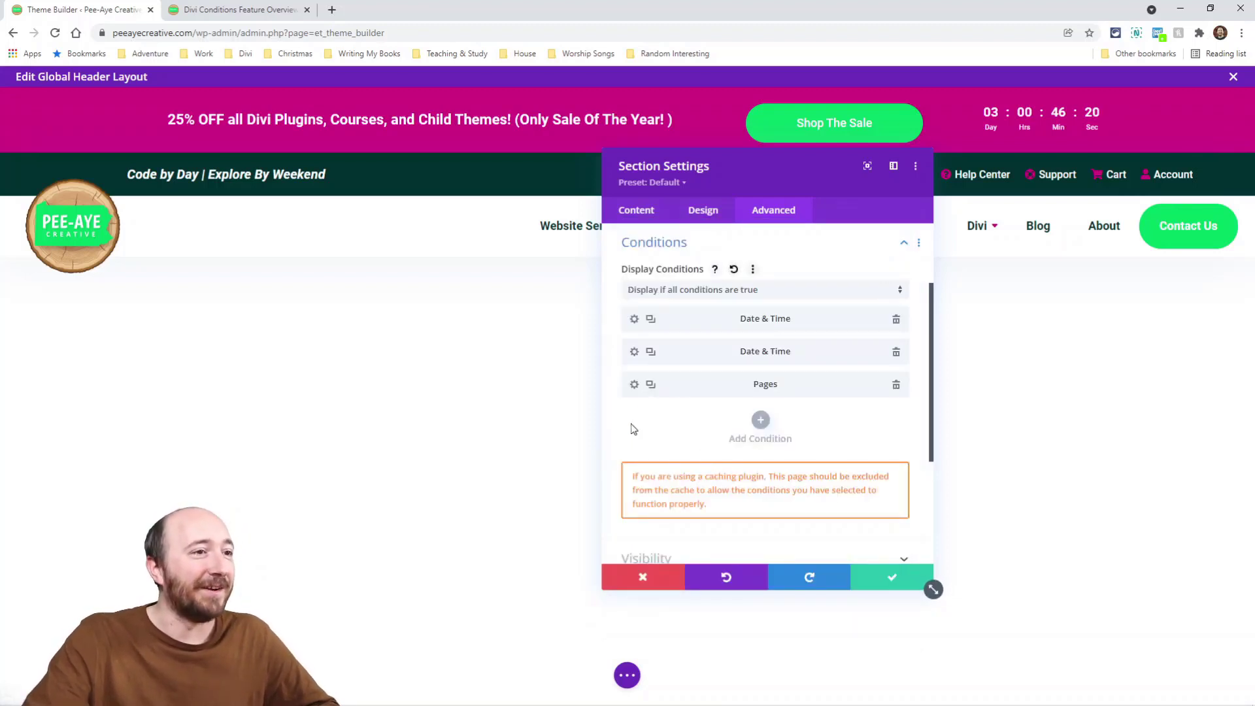
click(635, 385)
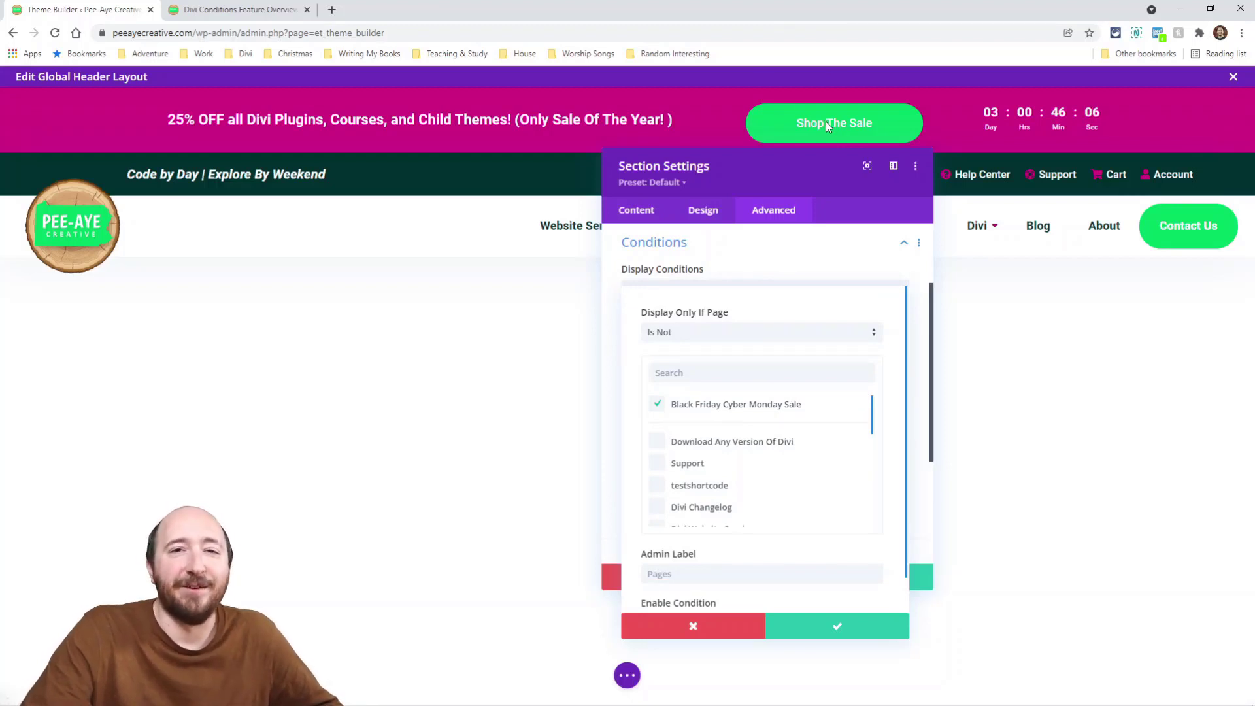
click(831, 629)
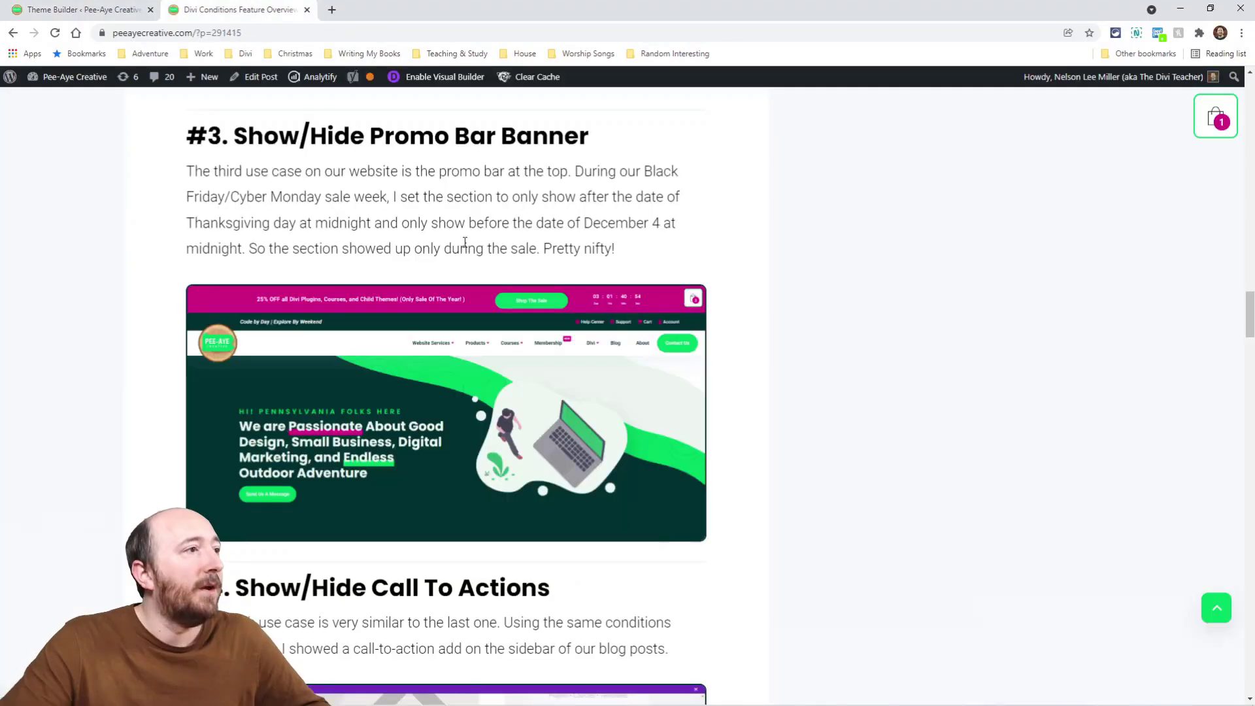
Read the article's call-to-action use case, then examine the 25% off sale ad in the All Posts body layout's sidebar.
scroll(479, 271, down, 1)
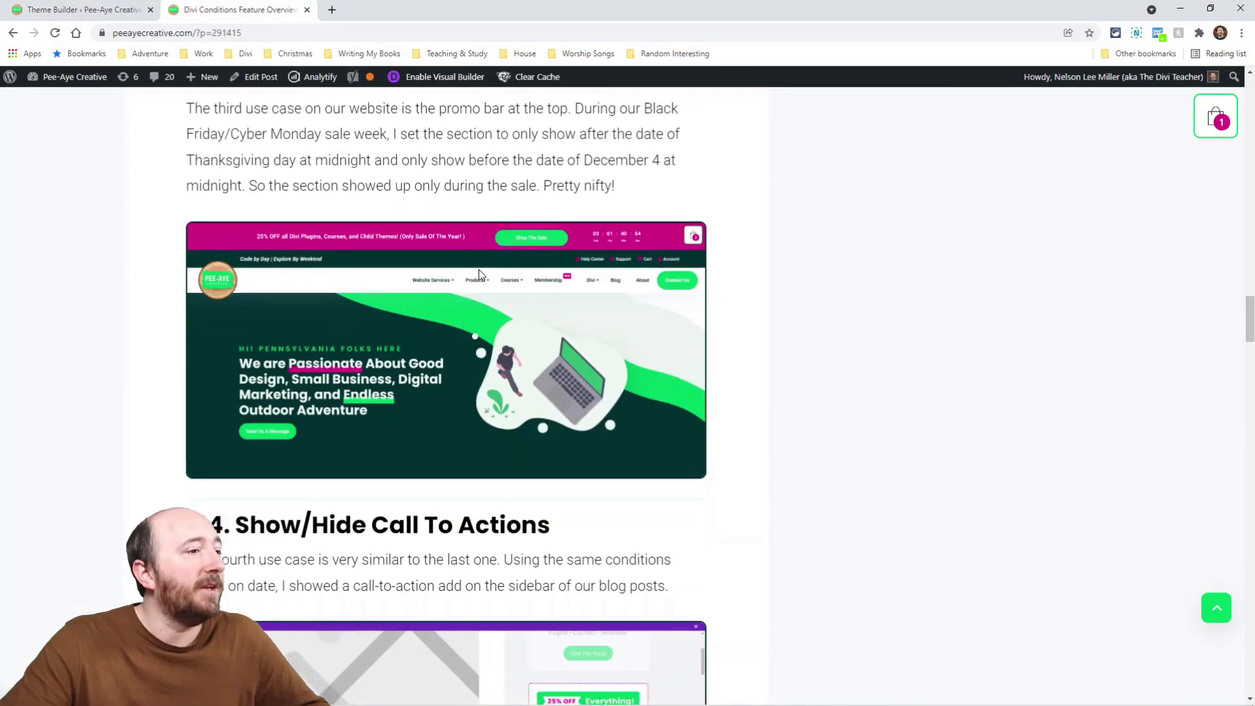
scroll(479, 271, down, 5)
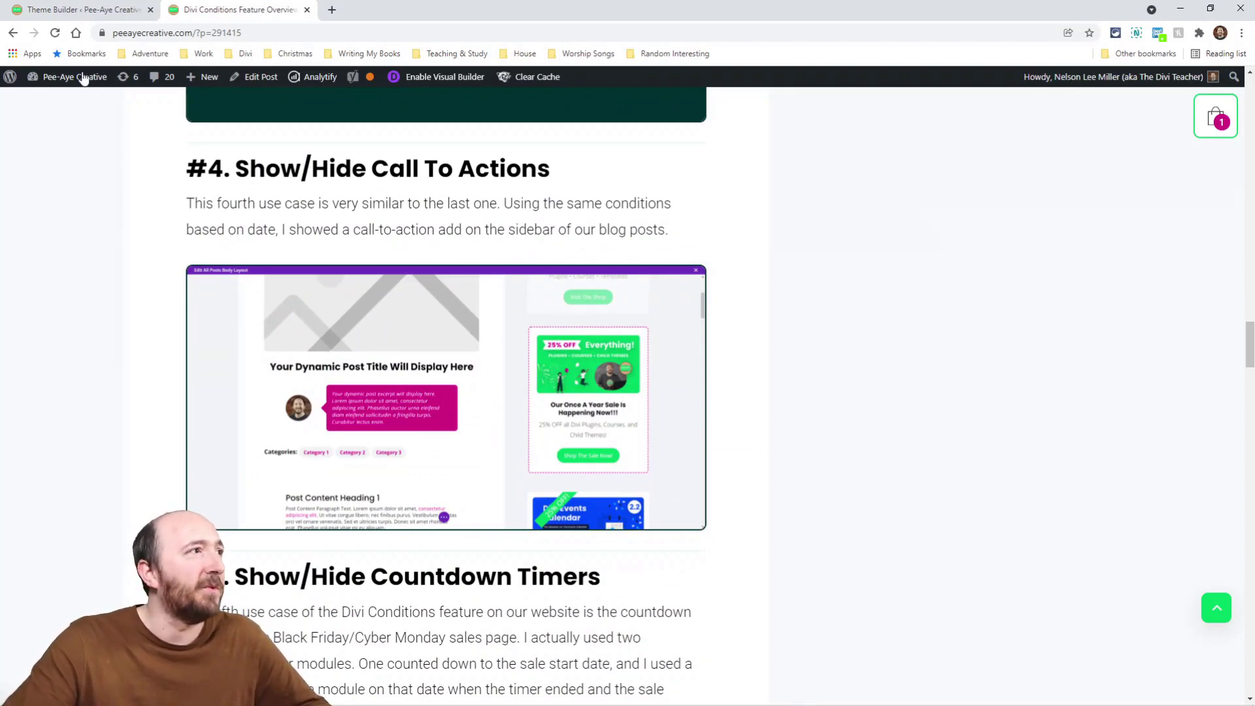
click(70, 12)
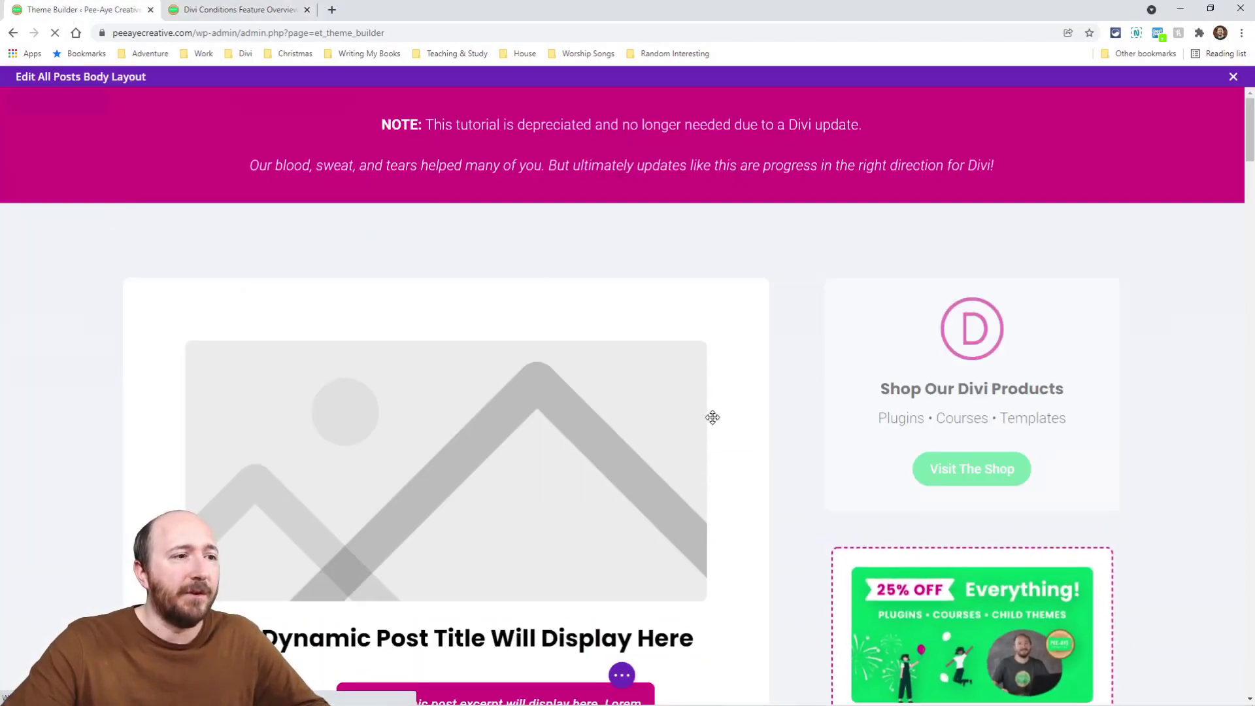
scroll(1238, 215, down, 4)
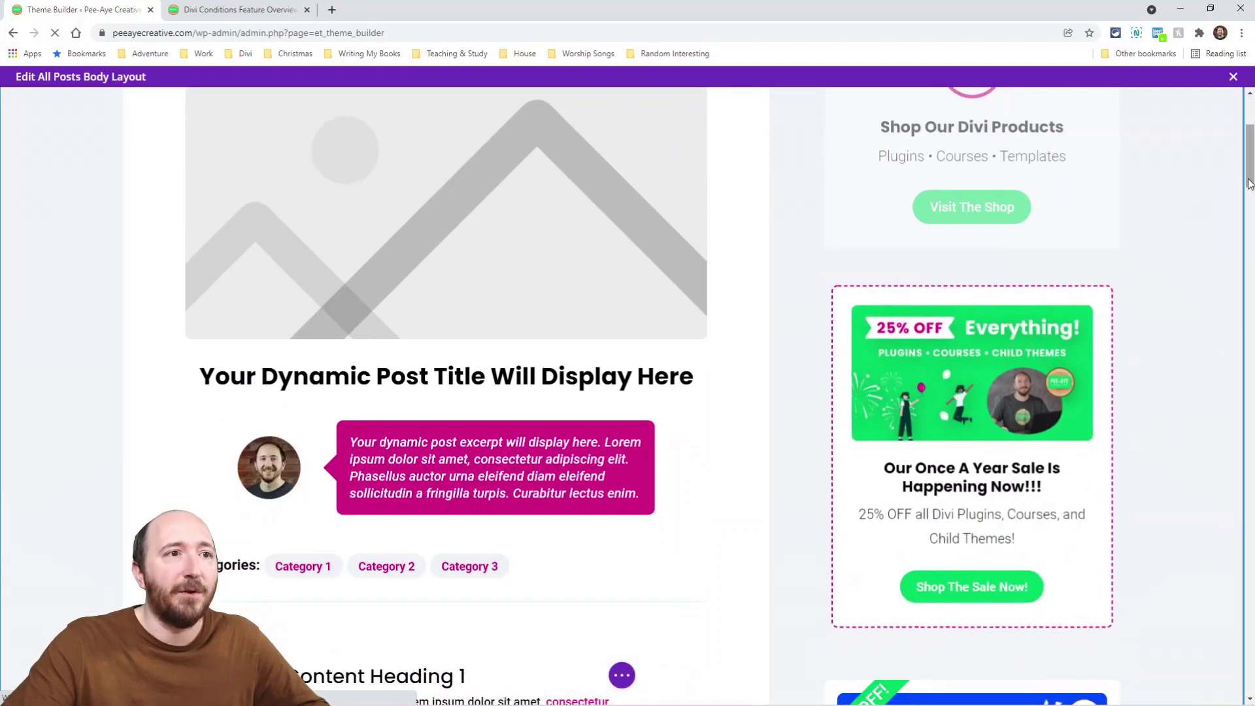
scroll(940, 309, down, 1)
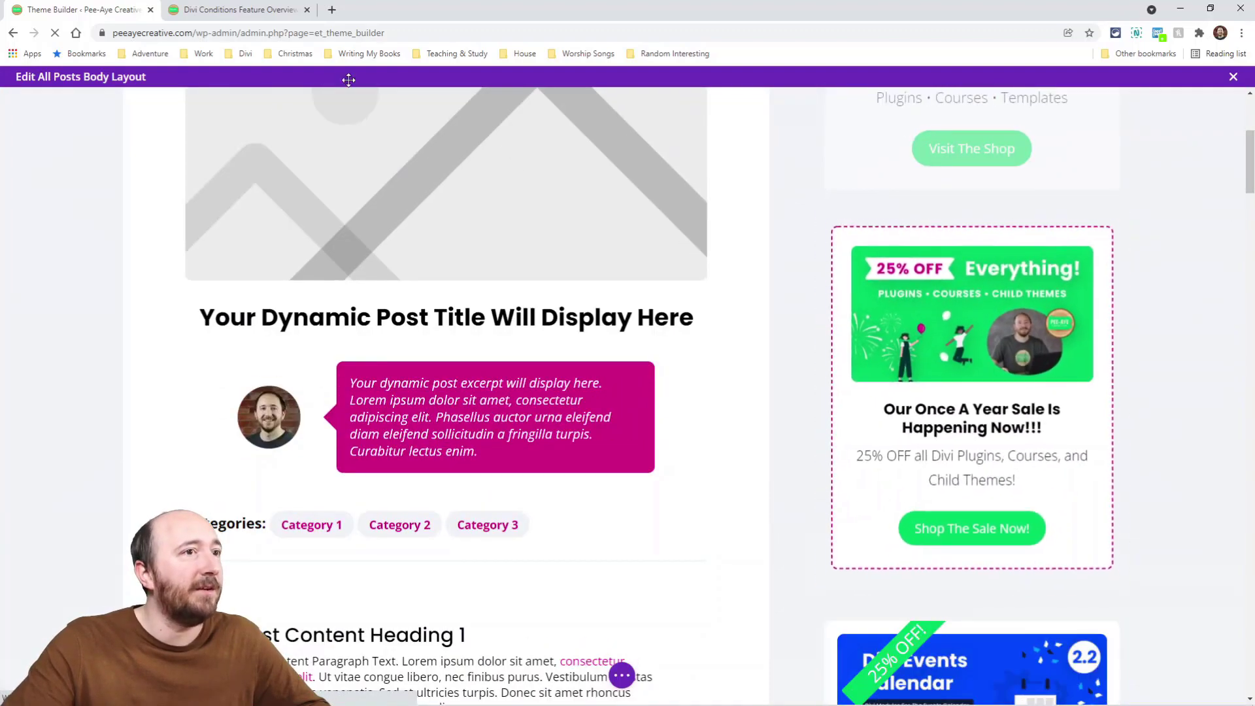
Return to the Divi Conditions article and view the live promo bar and sidebar sale ad at its beginning.
click(196, 9)
scroll(669, 430, up, 5)
scroll(669, 430, up, 15)
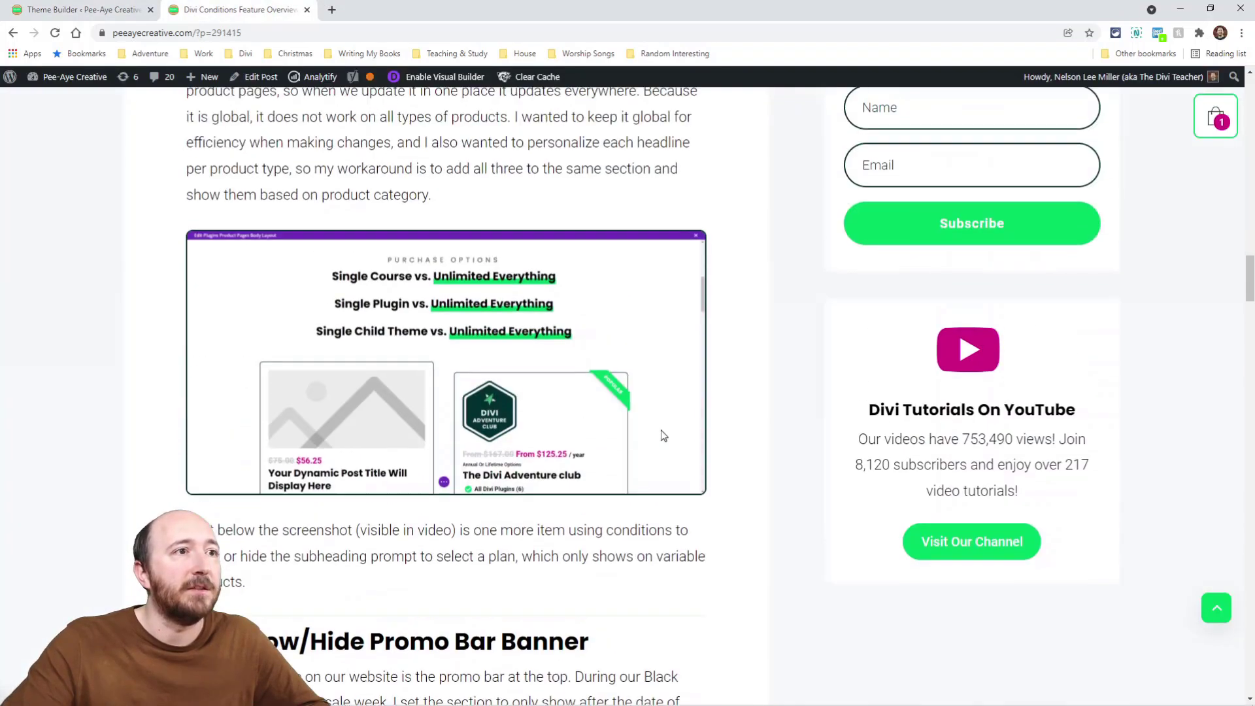
scroll(662, 437, up, 15)
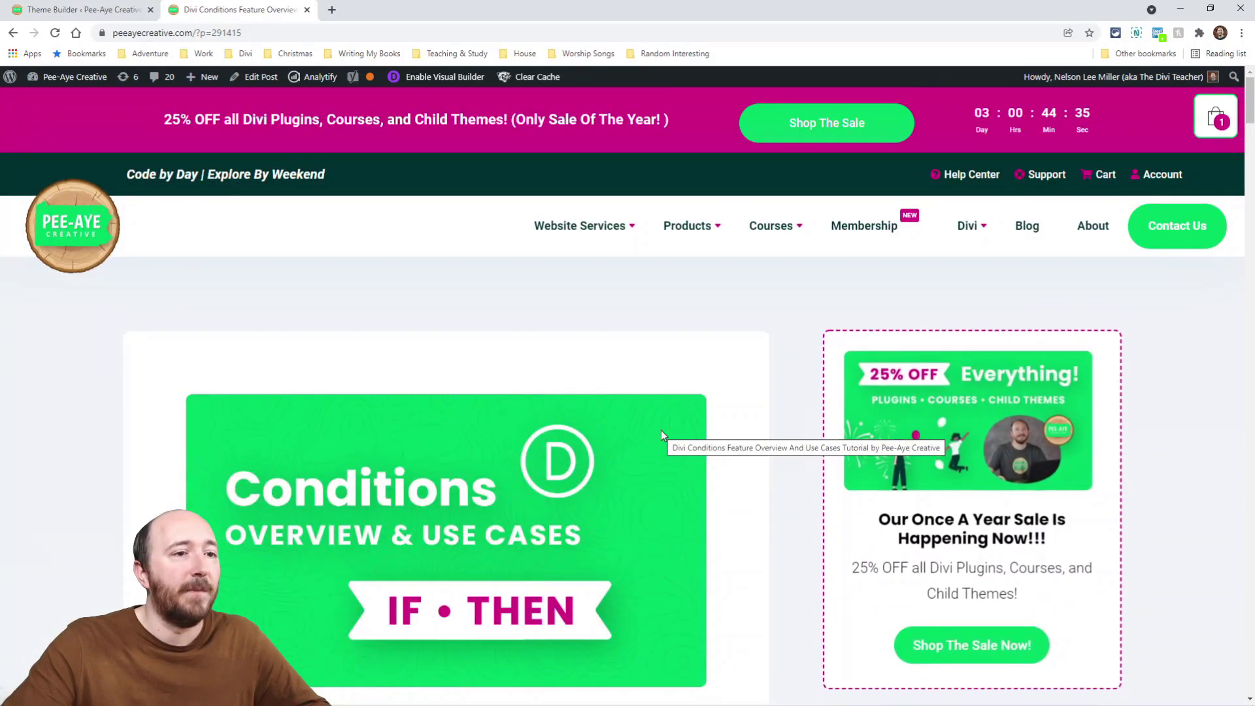
scroll(832, 532, down, 1)
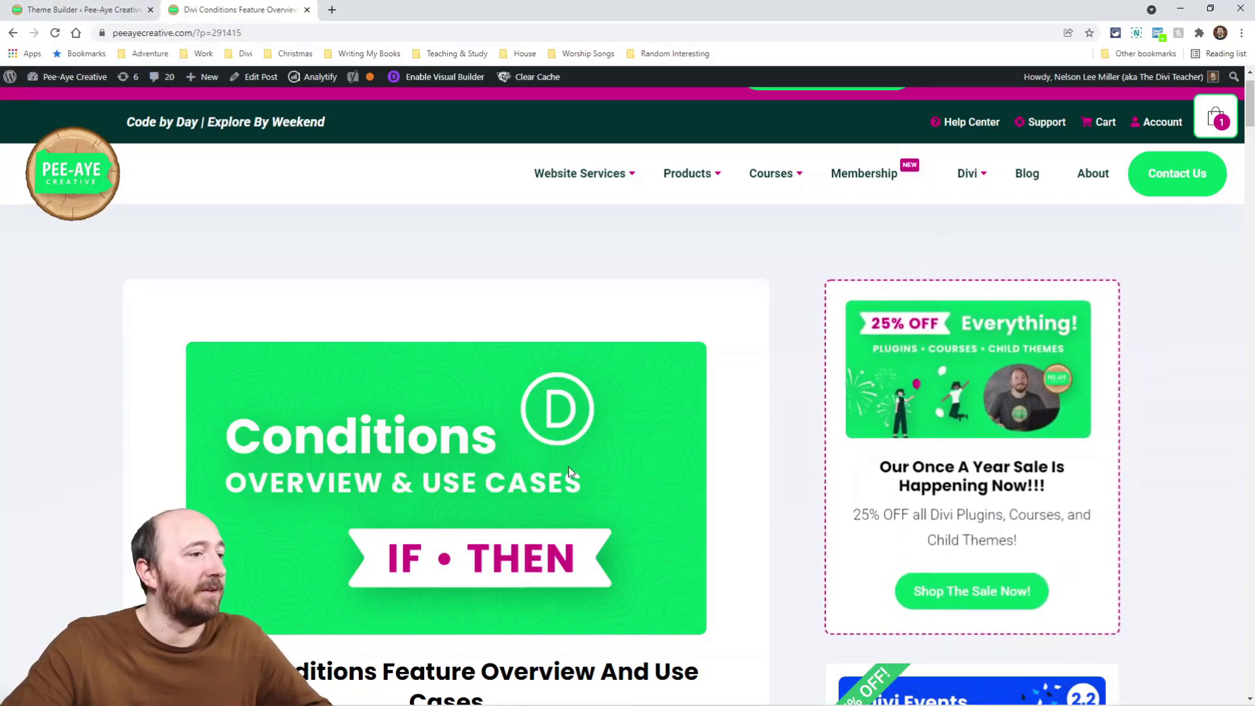
Read the article's countdown timers use case, then examine the countdown timer on the Black Friday Cyber Monday sale page.
scroll(568, 471, down, 20)
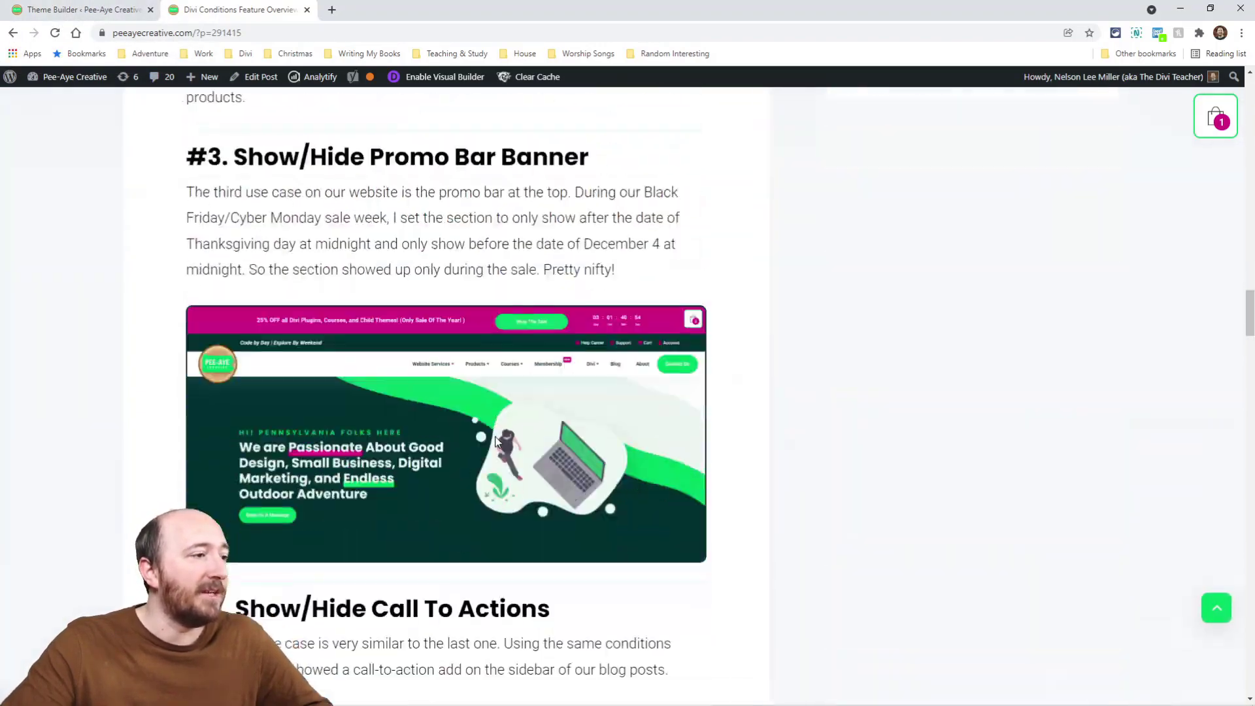
scroll(495, 441, down, 9)
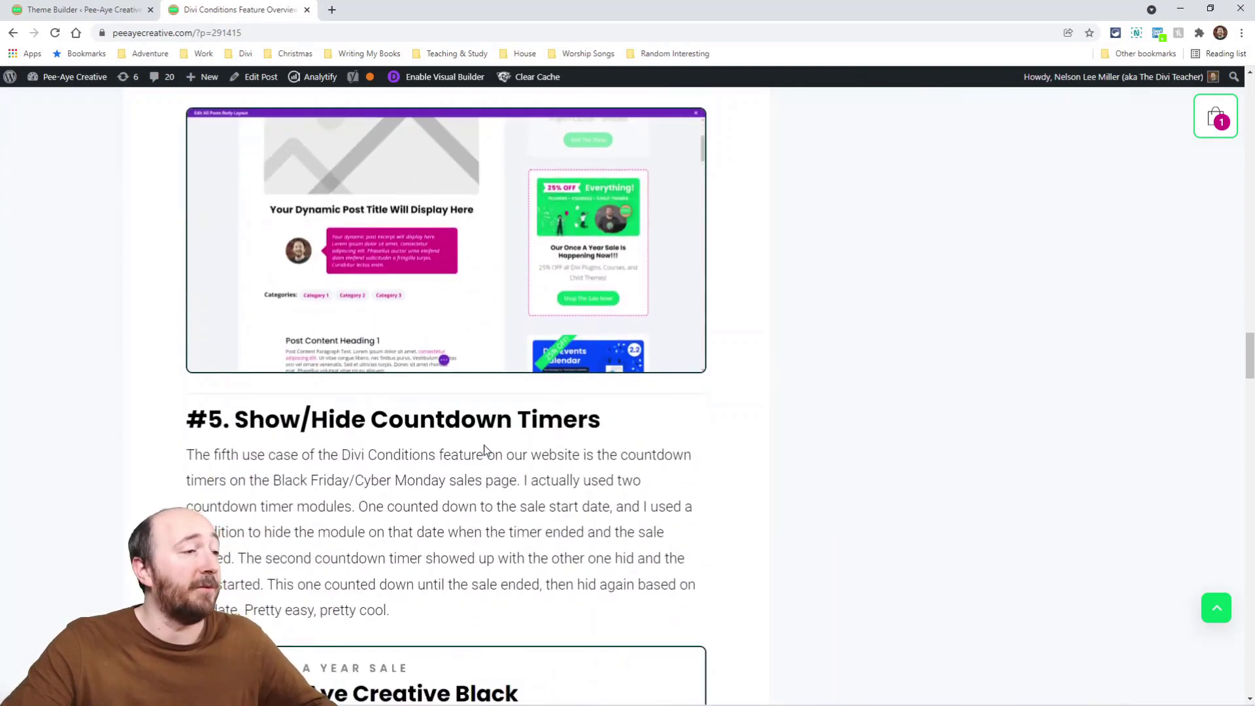
scroll(484, 449, down, 5)
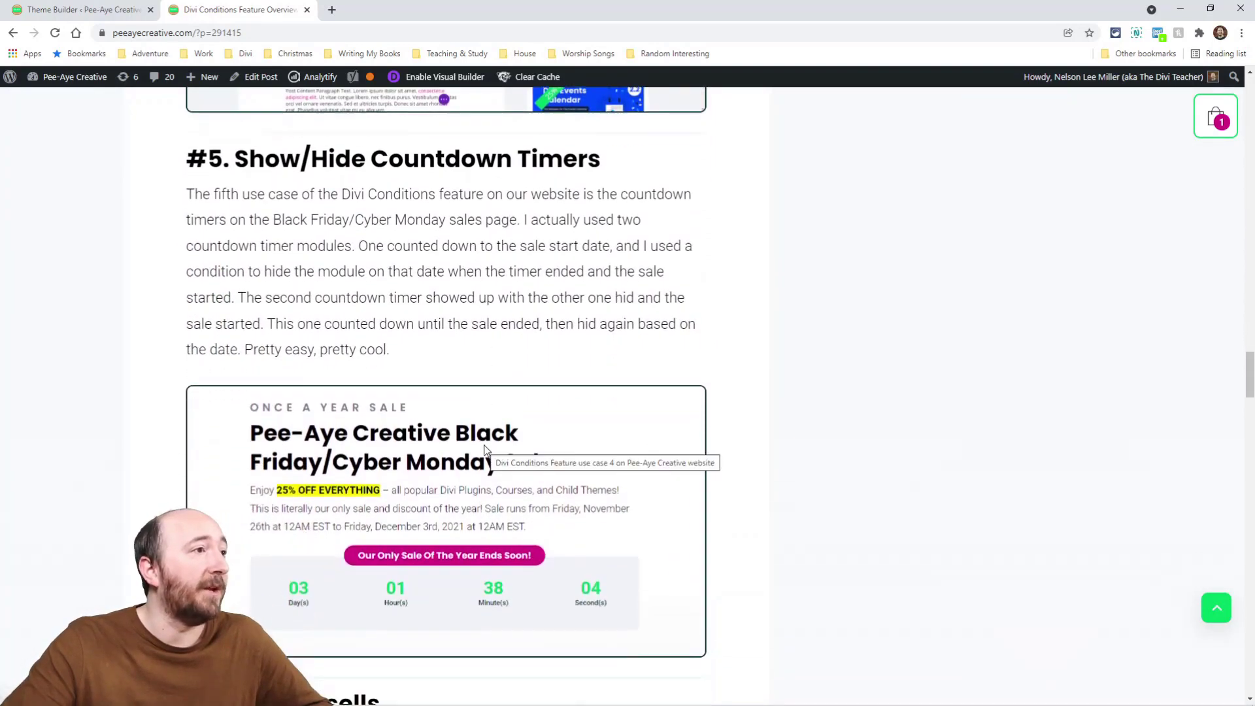
scroll(484, 450, up, 1)
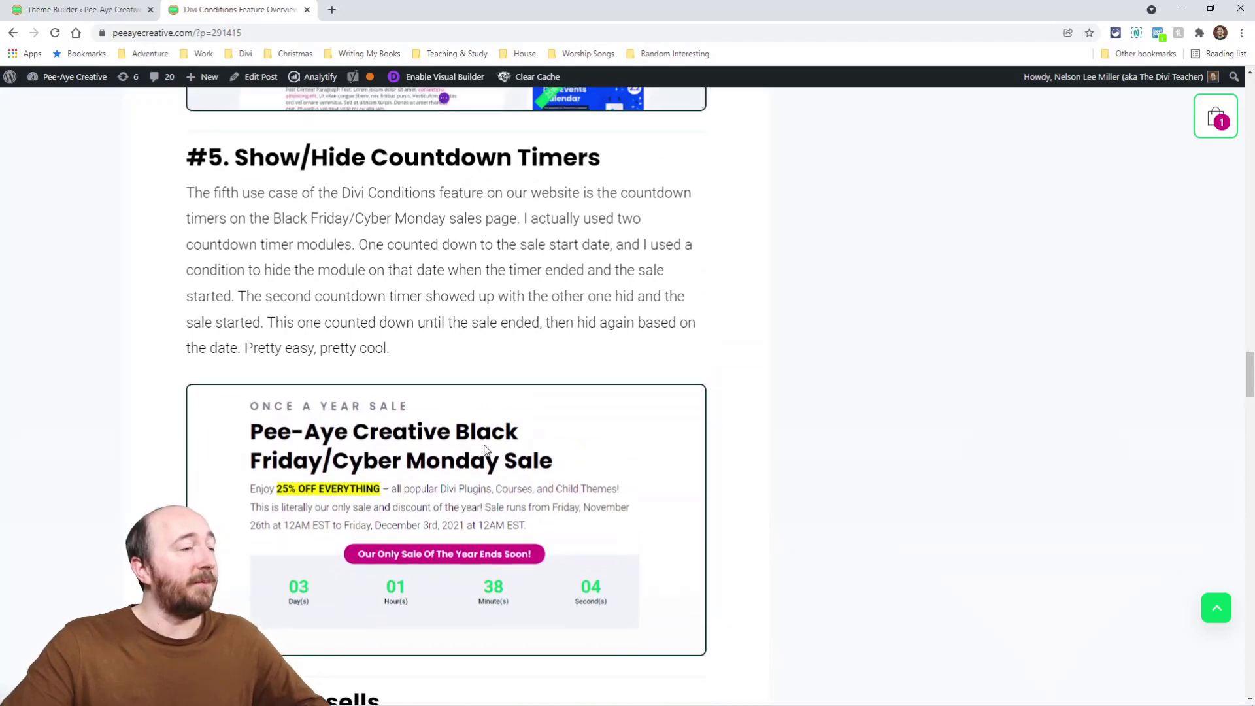
click(72, 14)
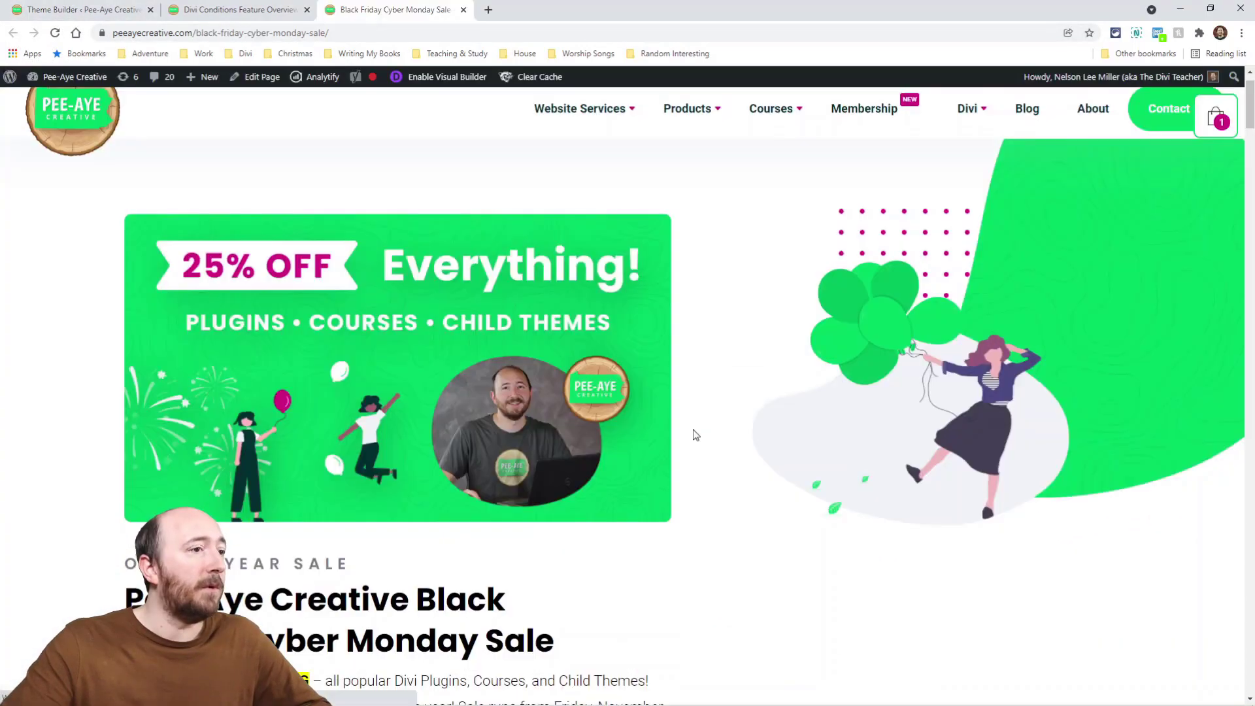
scroll(696, 435, down, 5)
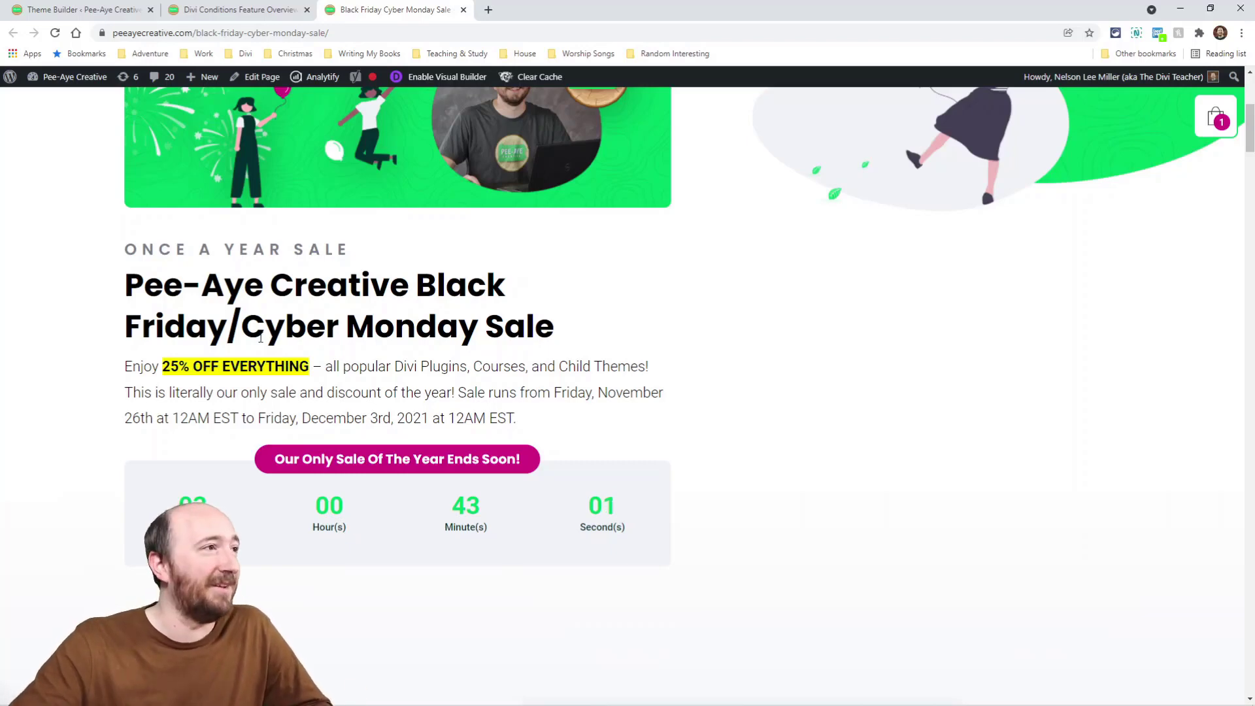
Read the article's Cart Upsells use case, then open the cart page and examine the Divi Adventure Club membership upsell.
click(241, 10)
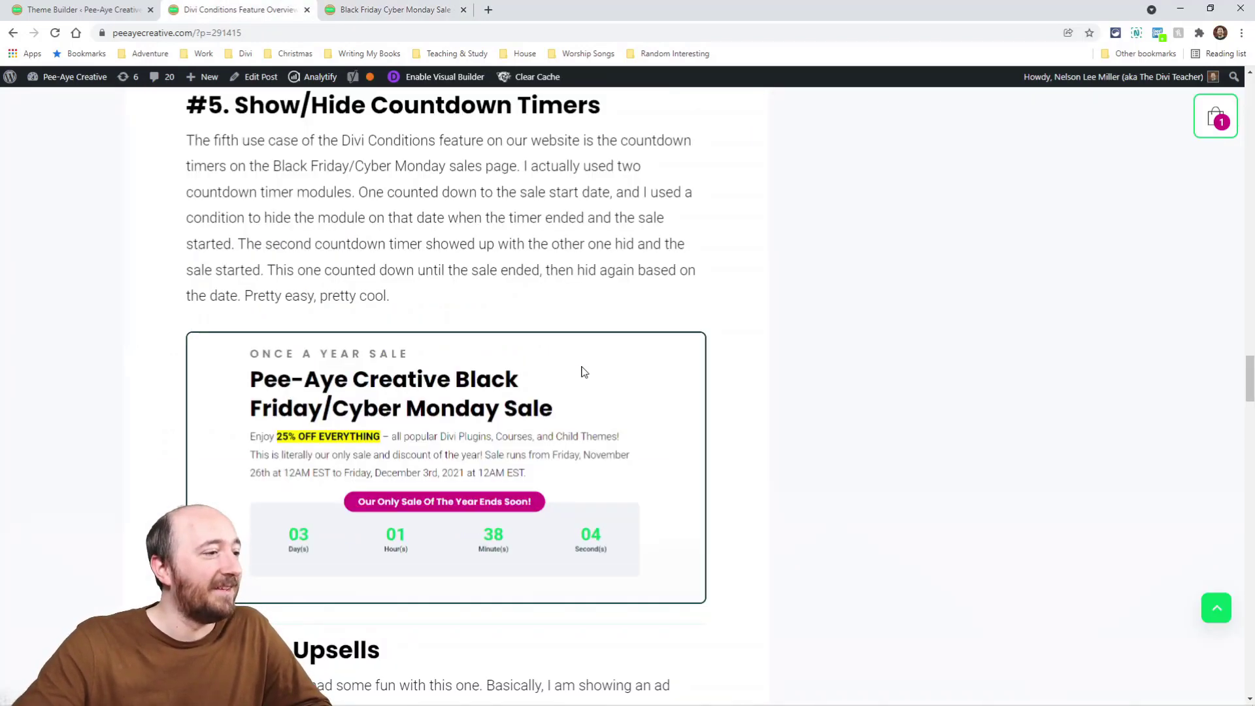
scroll(584, 371, down, 8)
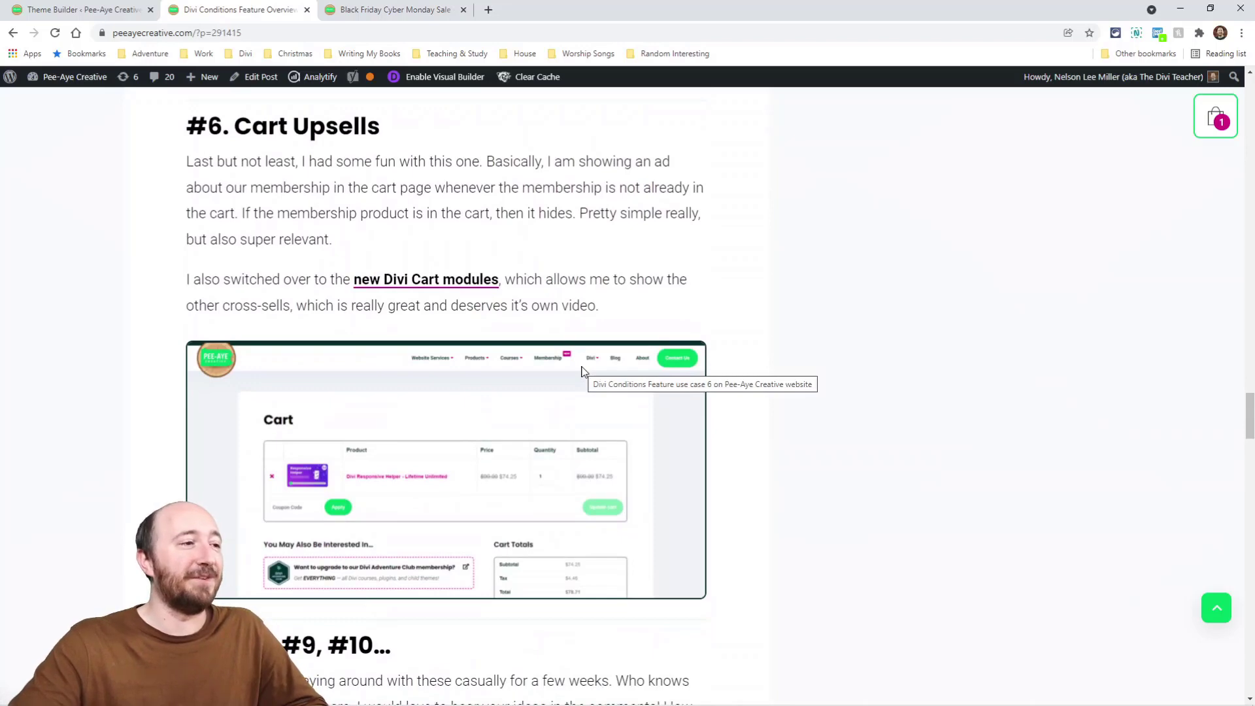
click(401, 9)
click(1209, 125)
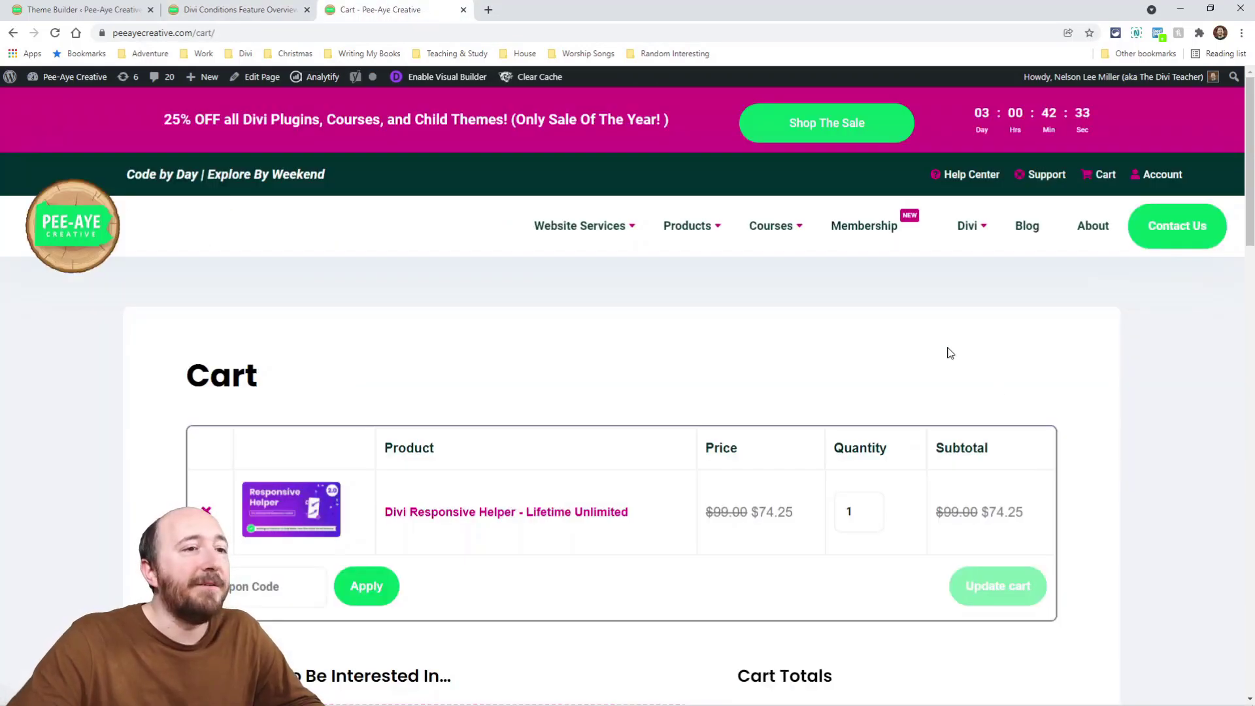
scroll(575, 300, down, 4)
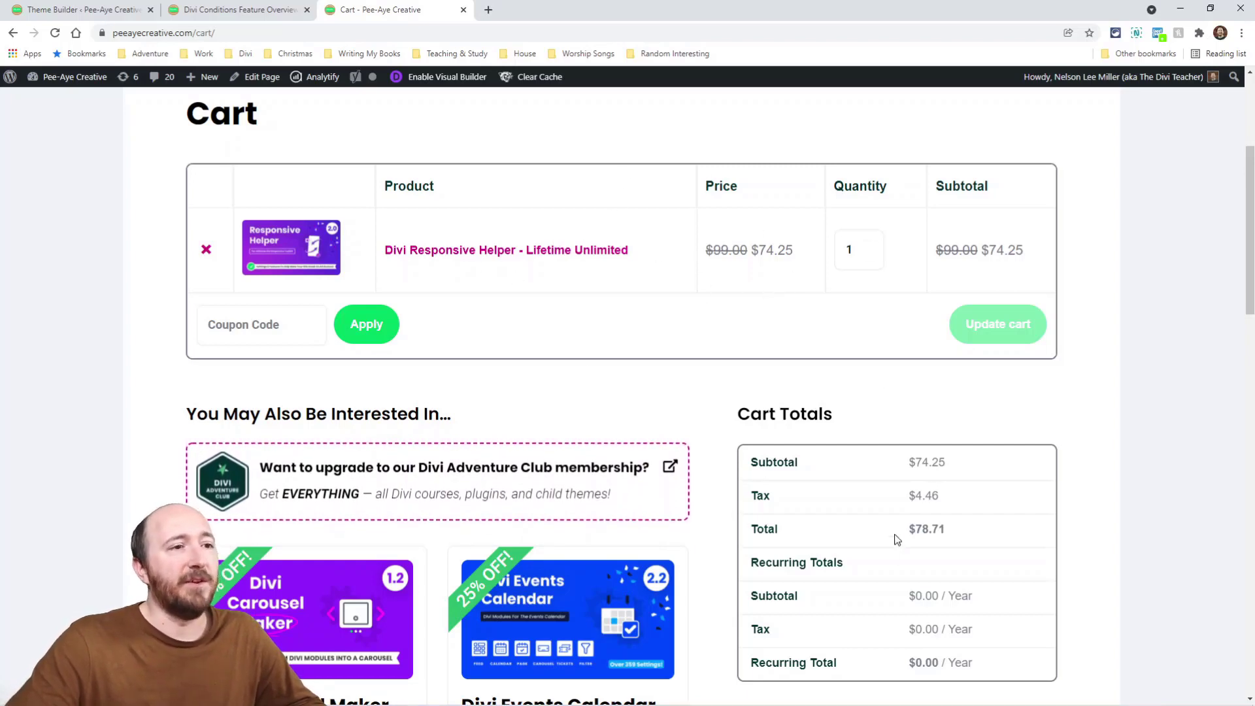
scroll(588, 457, down, 2)
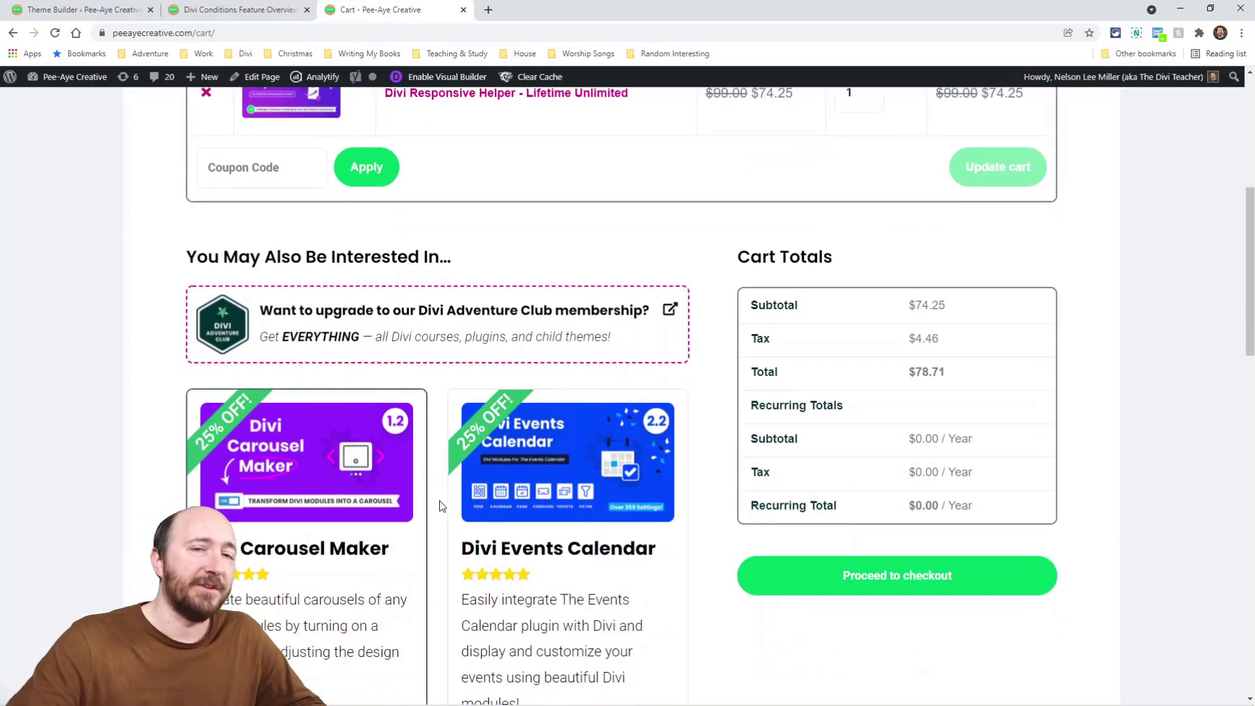
scroll(446, 512, up, 2)
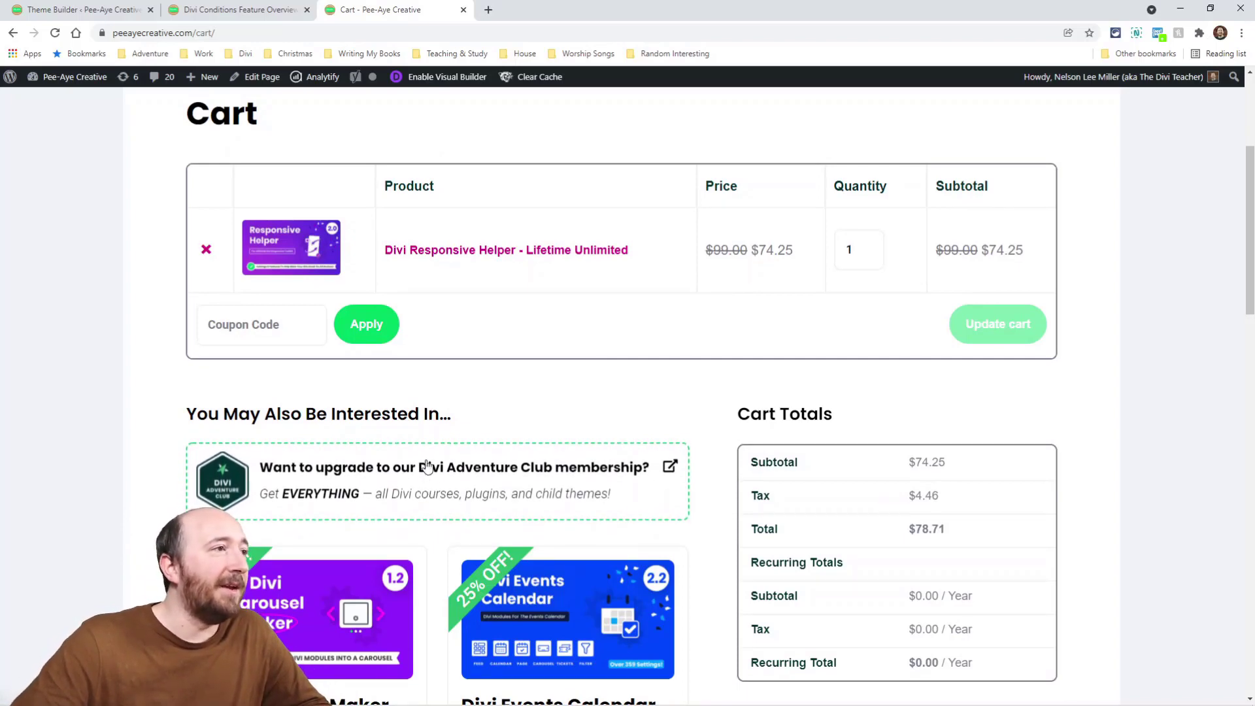
Open the cart page in the Visual Builder and discard out of the Woo Cart Products settings.
click(438, 76)
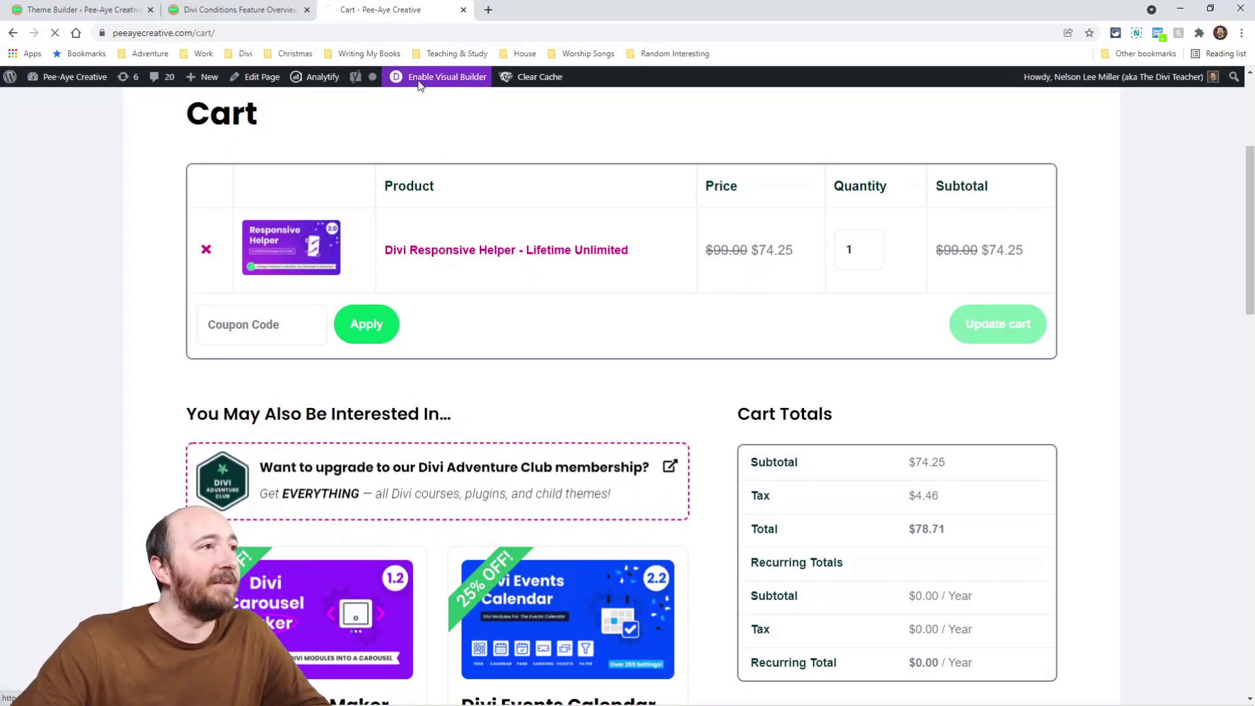
scroll(458, 281, down, 2)
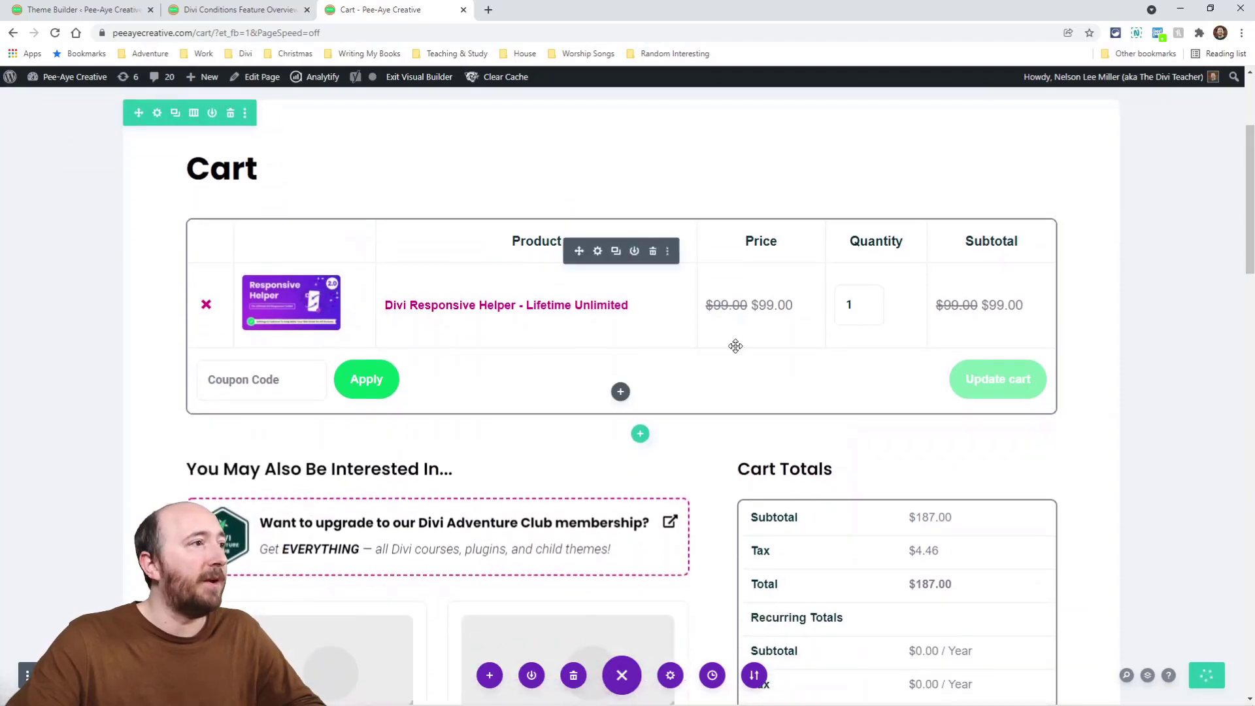
click(599, 250)
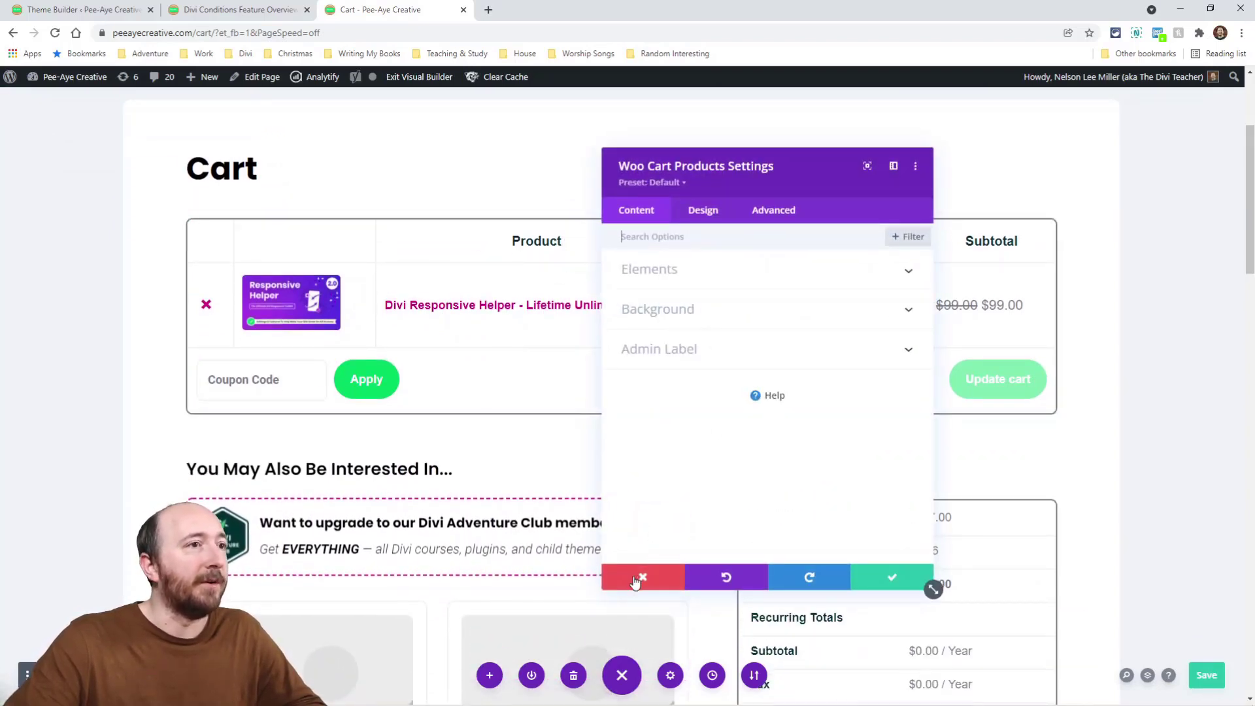
click(643, 577)
scroll(537, 381, down, 3)
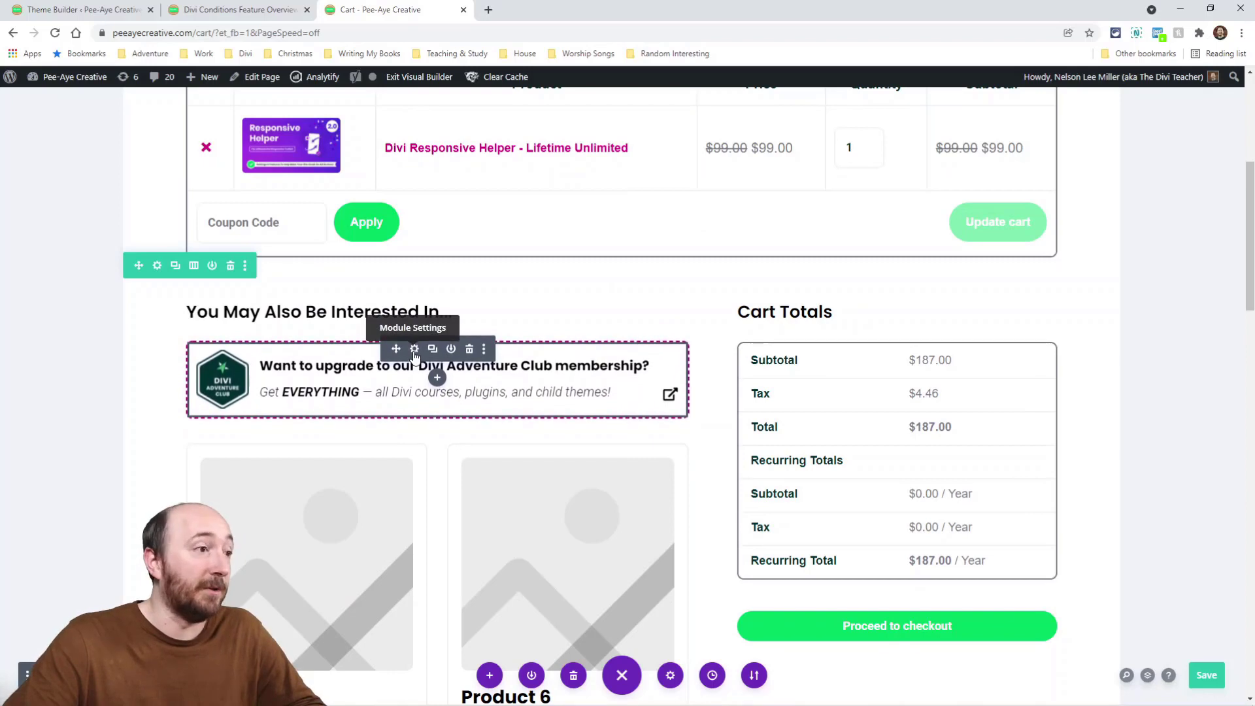
Inspect the membership upsell blurb's Cart Contents condition, keep Does Not Have a Specific Product with Divi Adventure Club, and accept the settings.
click(415, 350)
click(758, 214)
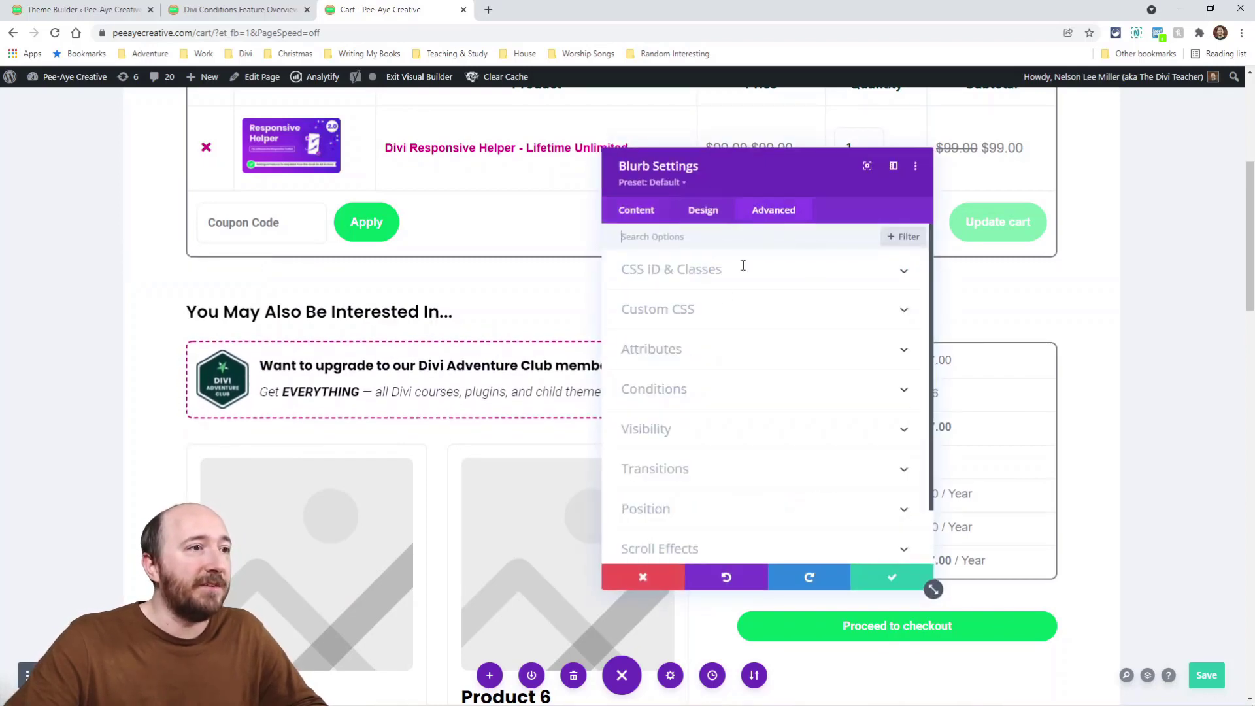
click(668, 403)
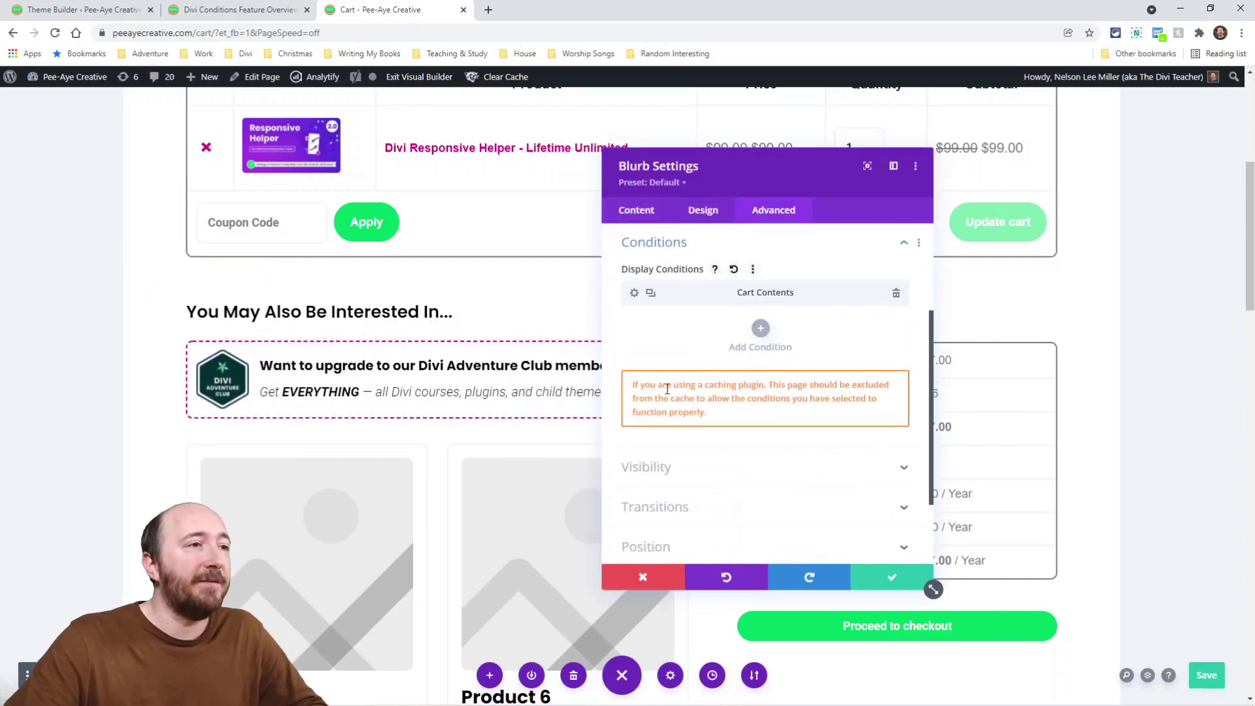
click(634, 294)
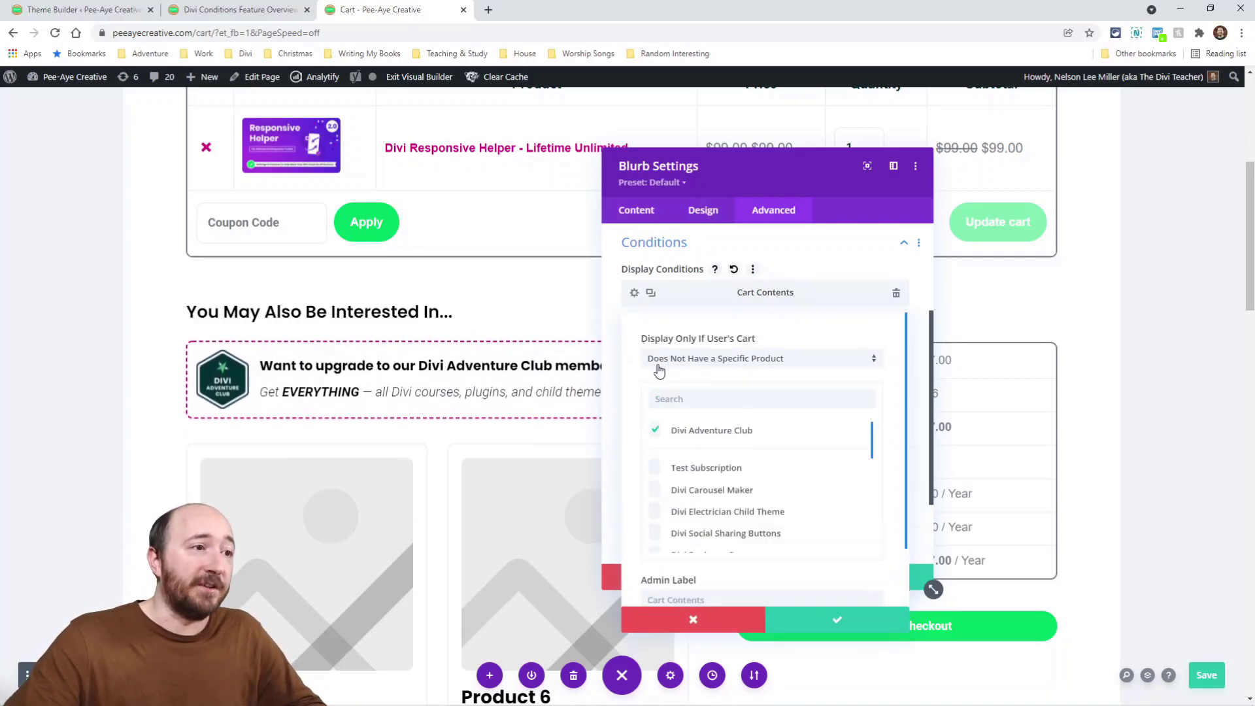
click(755, 364)
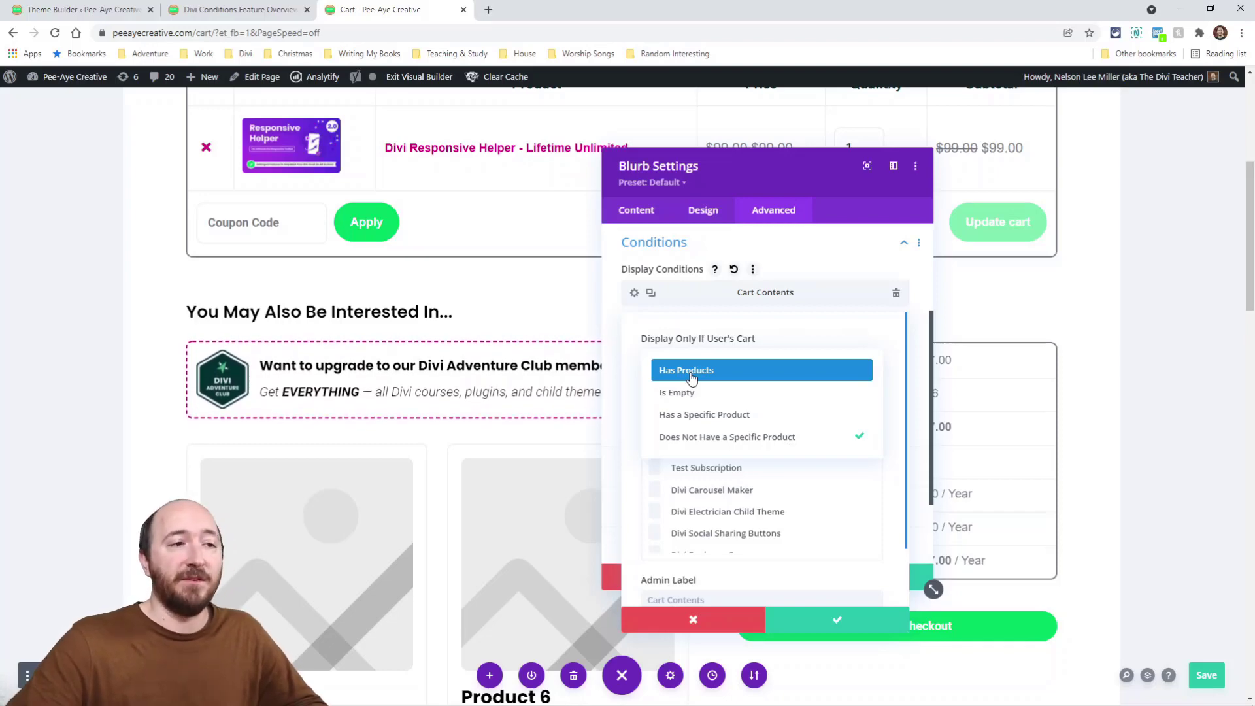
click(721, 443)
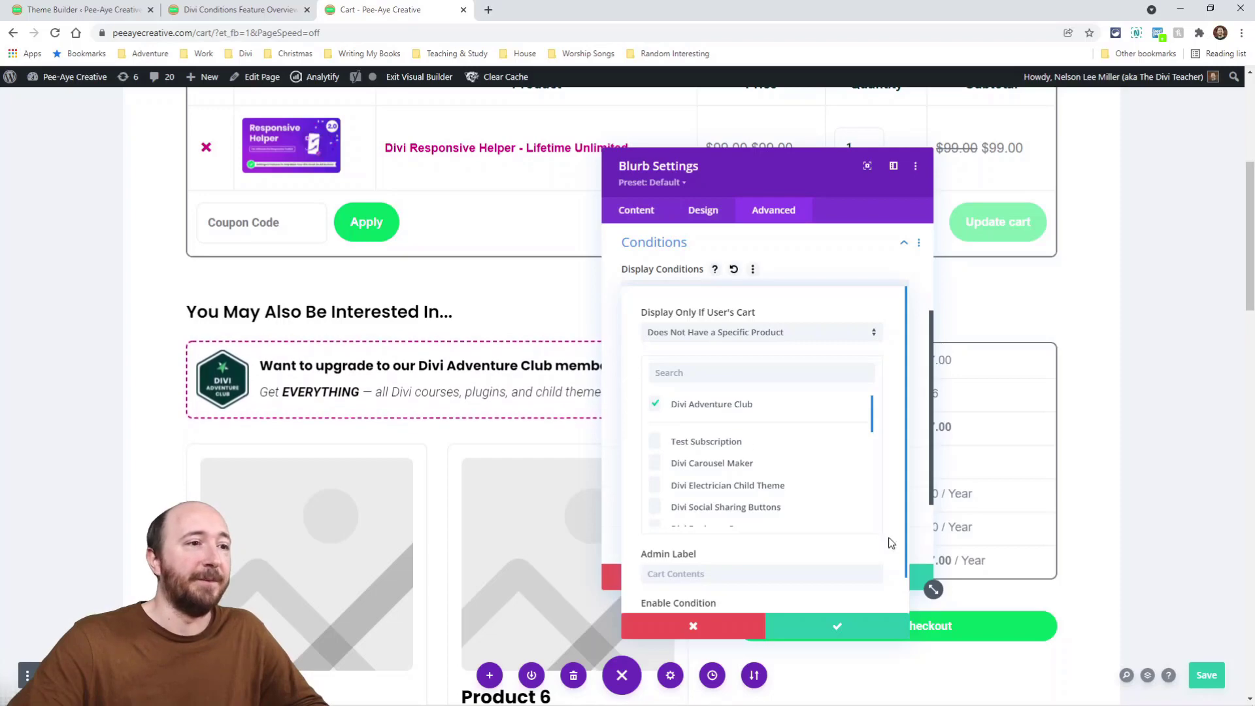
click(839, 627)
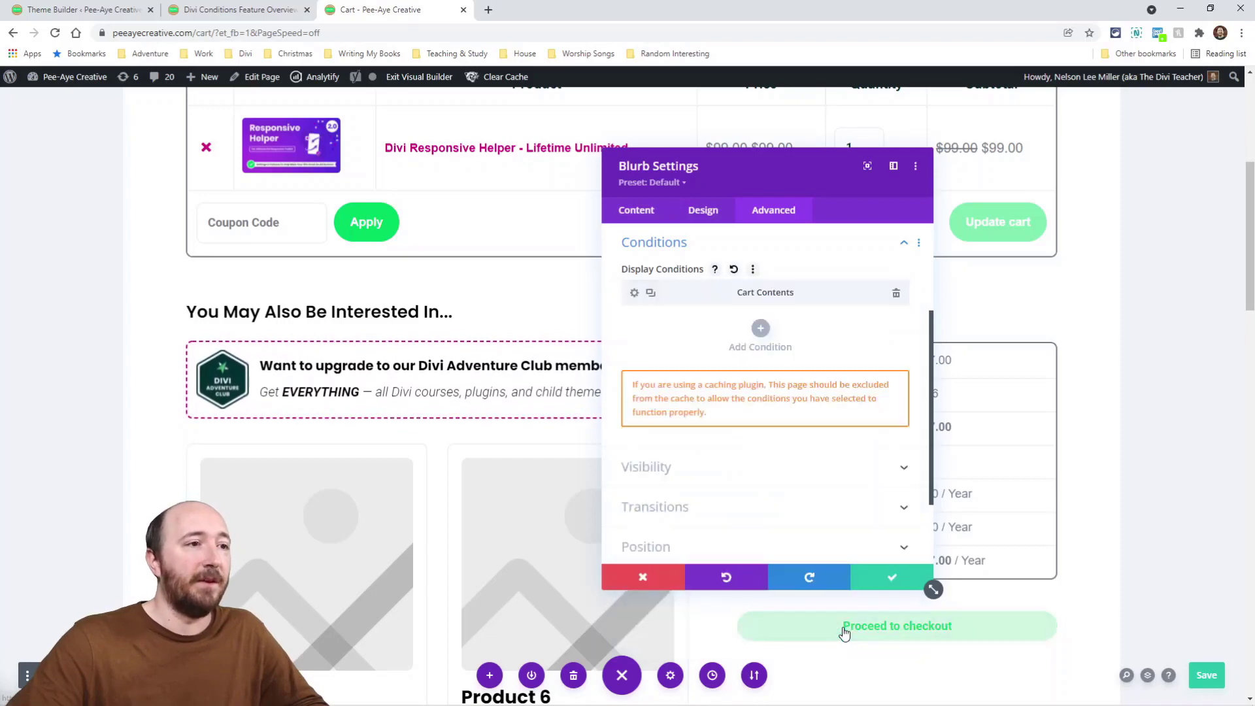
click(875, 580)
Check the live cart page for the membership upsell with Divi Adventure Club - Annual Unlimited in the cart.
scroll(789, 318, up, 3)
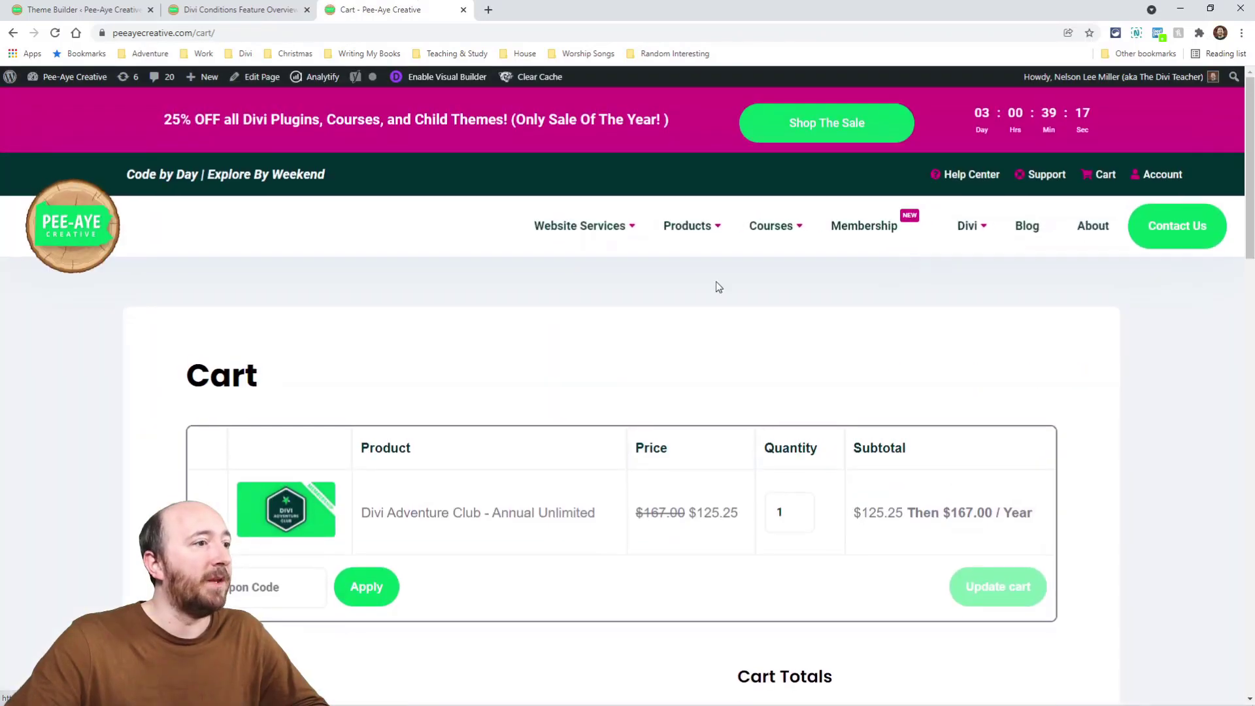
scroll(541, 315, down, 1)
scroll(541, 315, down, 6)
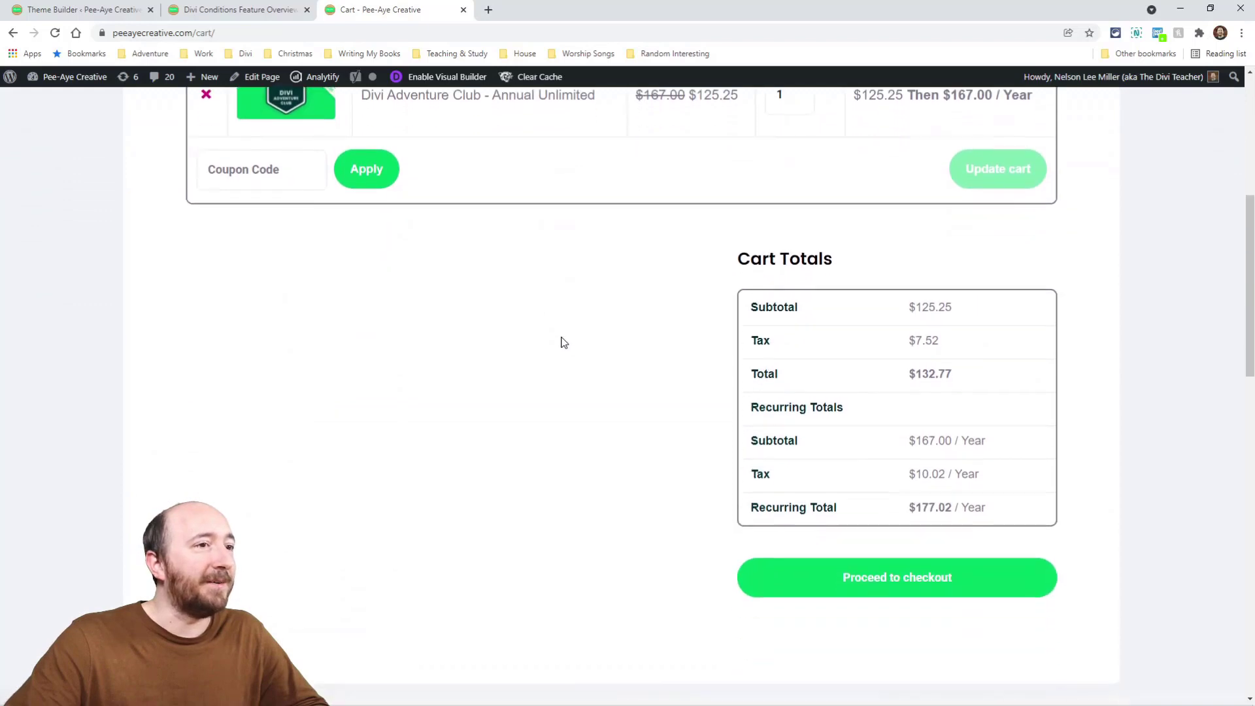
scroll(375, 523, up, 3)
scroll(401, 513, up, 2)
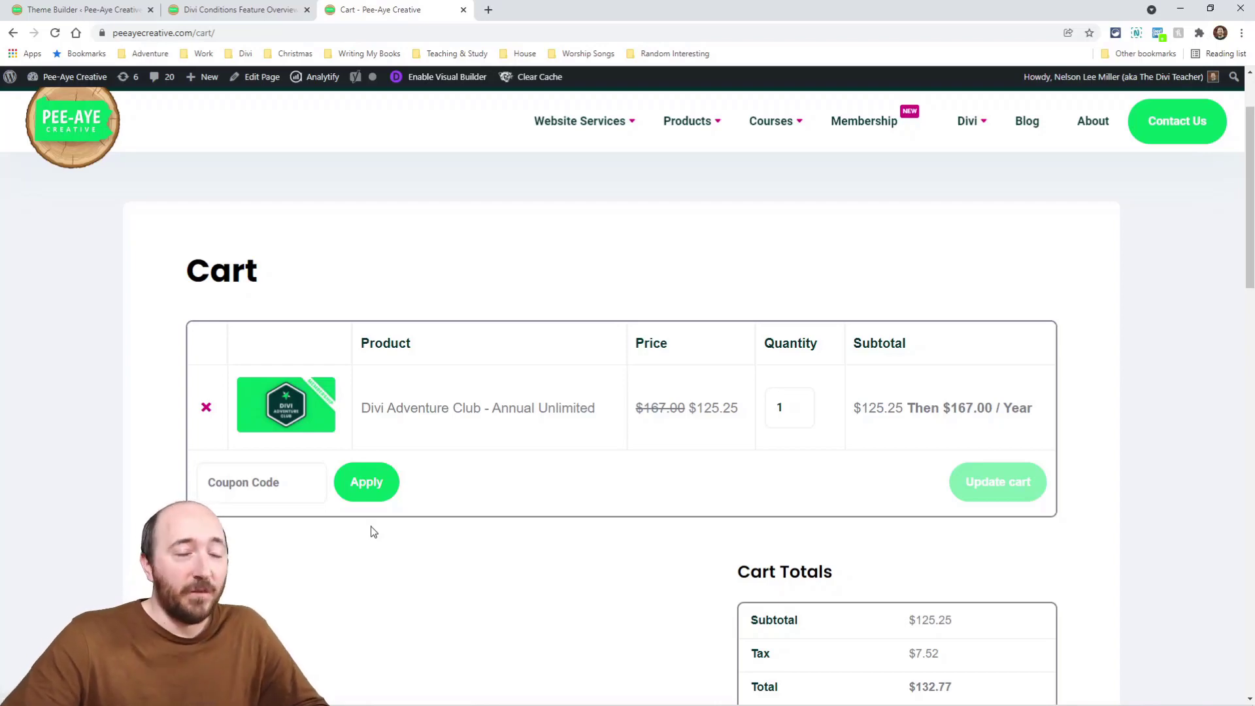
Return to the Divi Conditions article and read its closing #7, #8, #9, #10 section.
click(235, 9)
scroll(588, 392, down, 5)
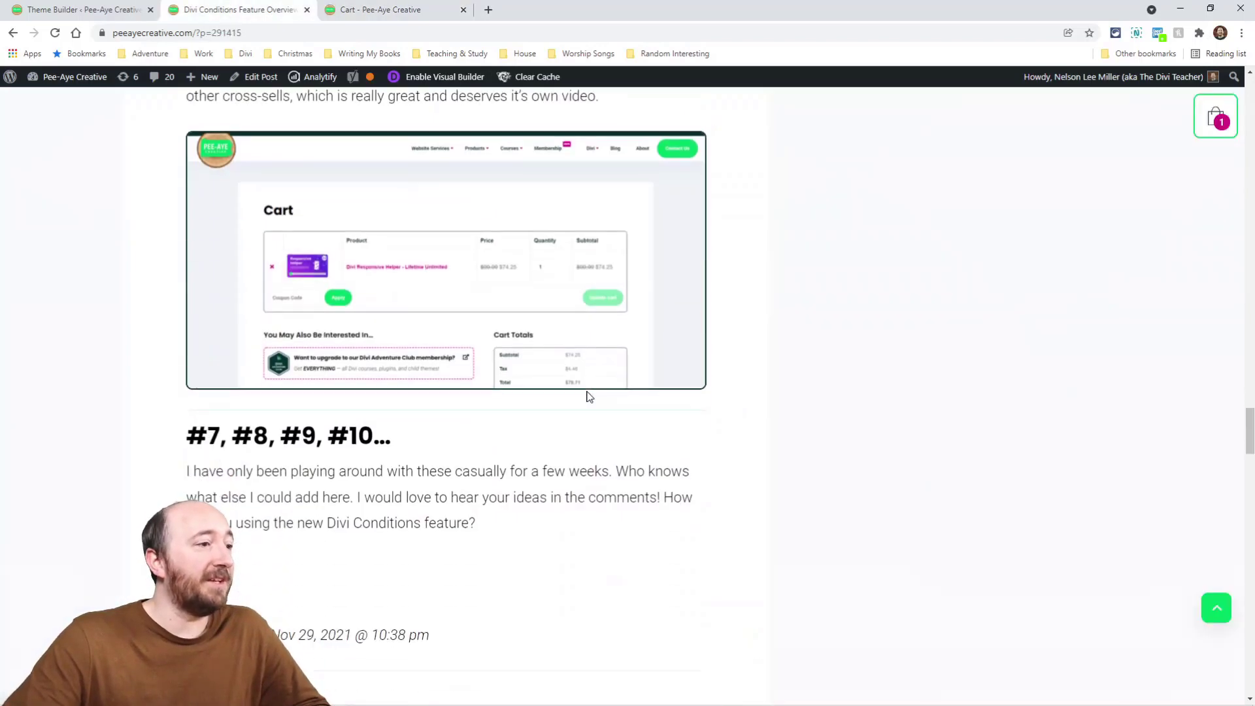